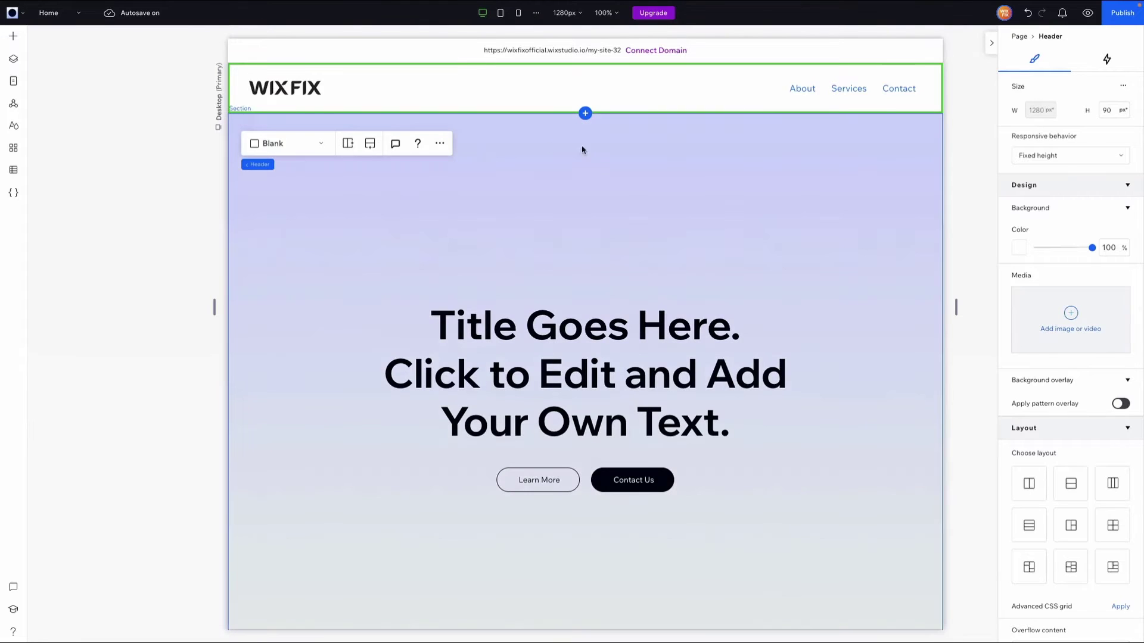
Look over the hero section and the WIX FIX header by selecting each in turn
click(543, 170)
scroll(427, 210, down, 2)
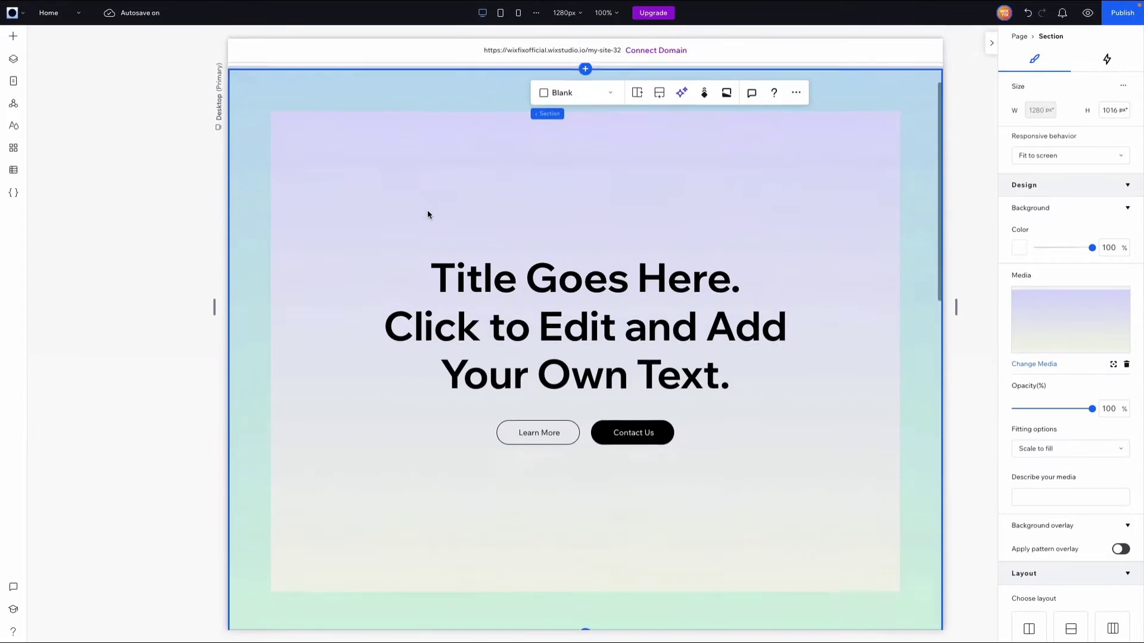
scroll(429, 206, up, 2)
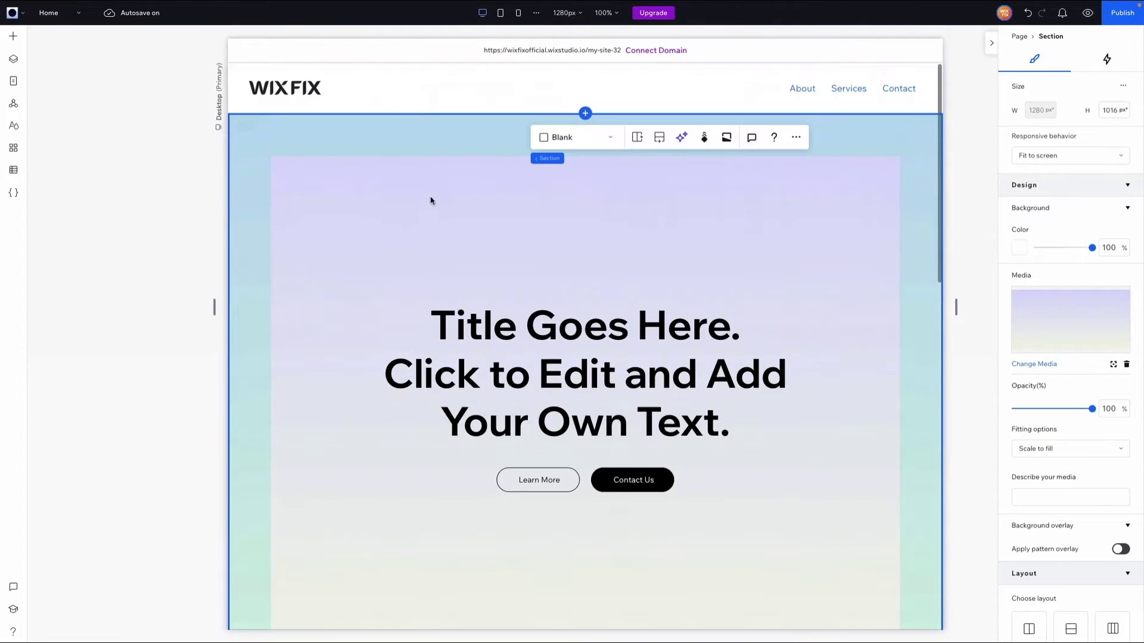
click(436, 95)
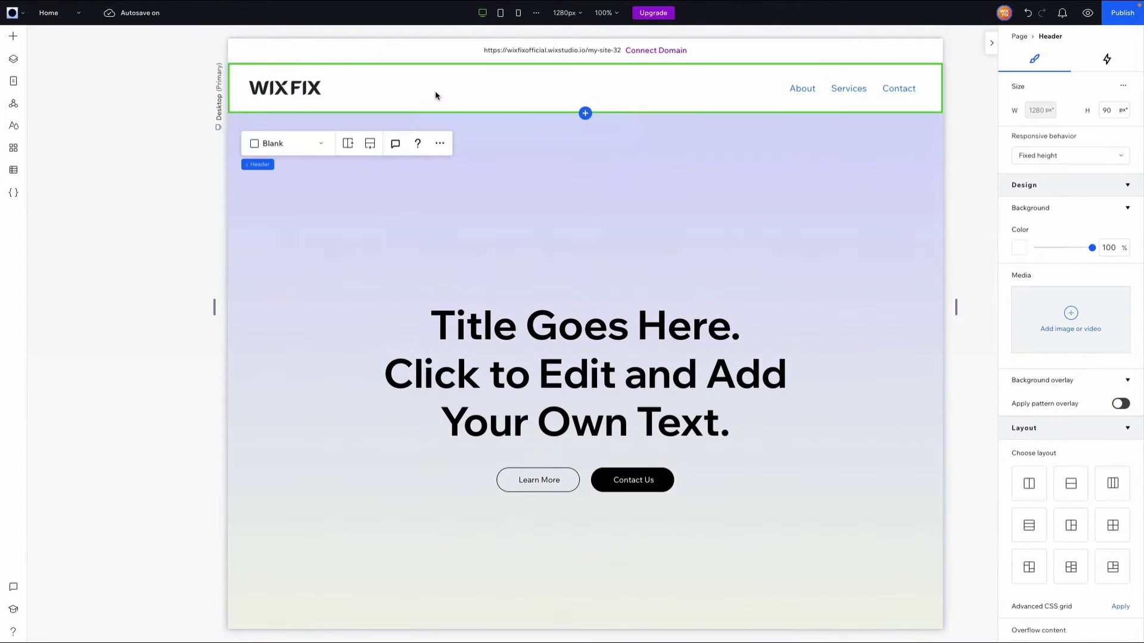
click(558, 264)
scroll(817, 349, down, 3)
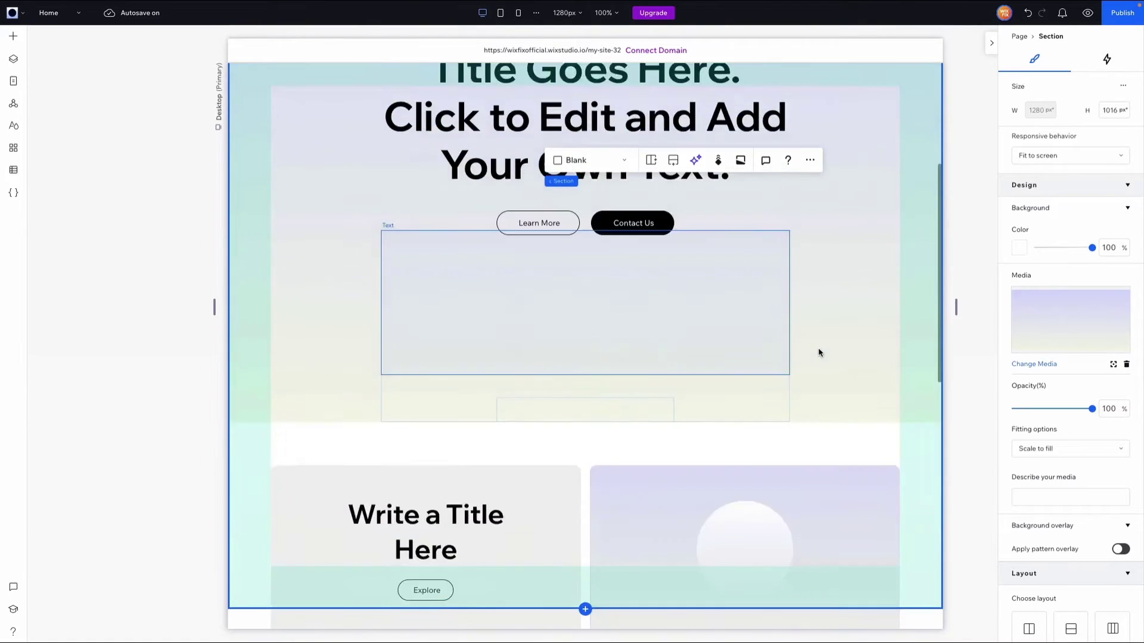
scroll(817, 352, down, 3)
scroll(774, 319, up, 6)
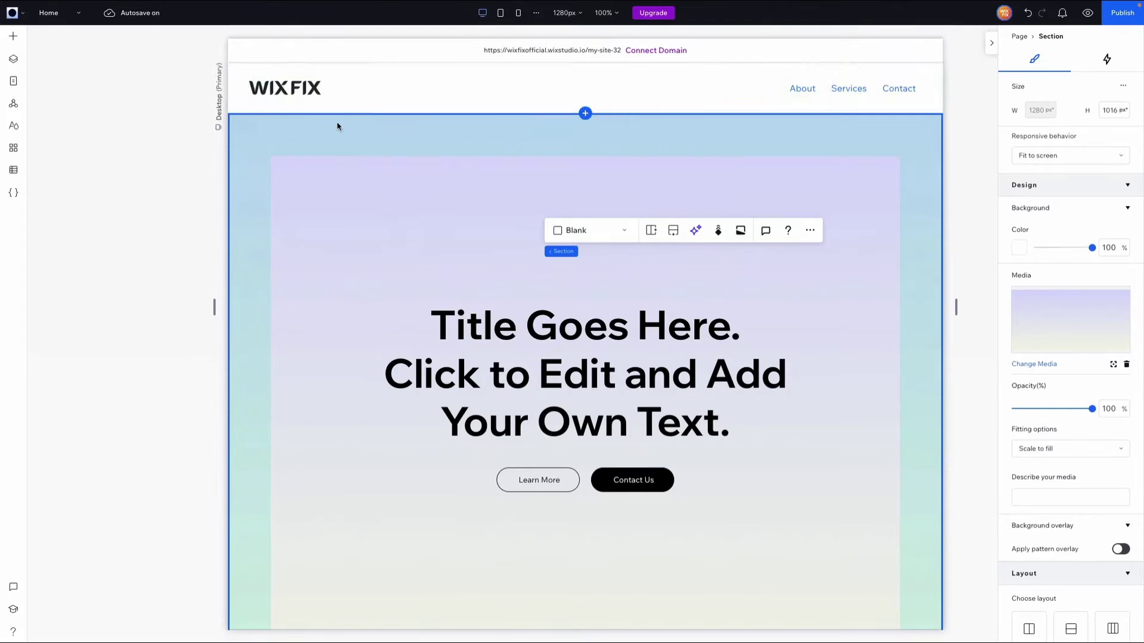
Set the WIX FIX header's Position type to Pinned
click(391, 95)
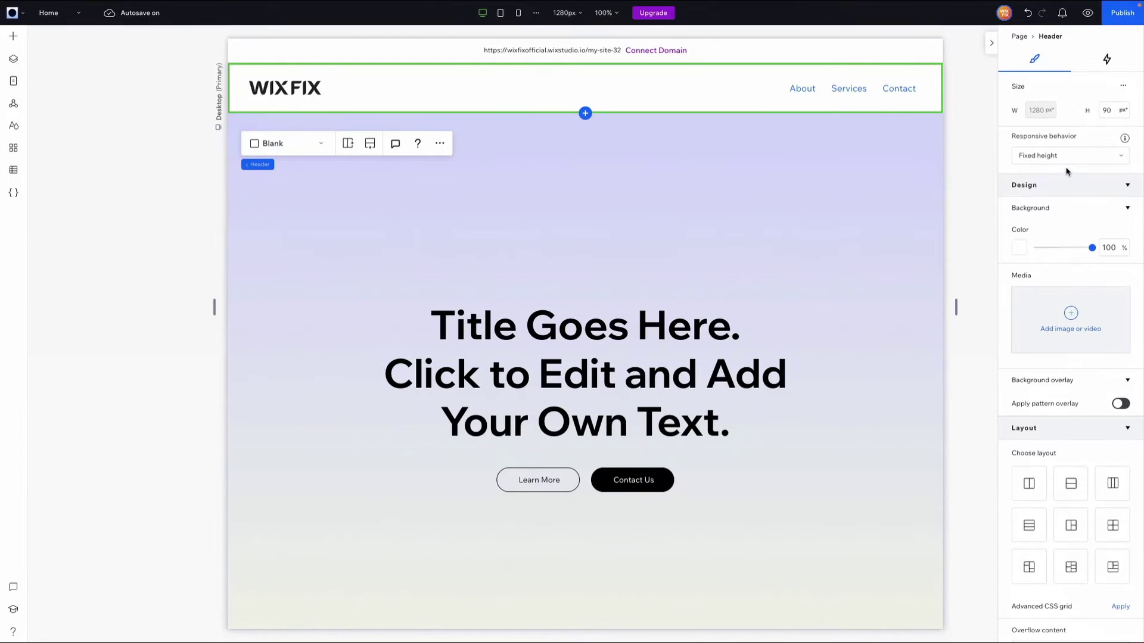
scroll(1066, 173, down, 3)
scroll(1067, 173, down, 3)
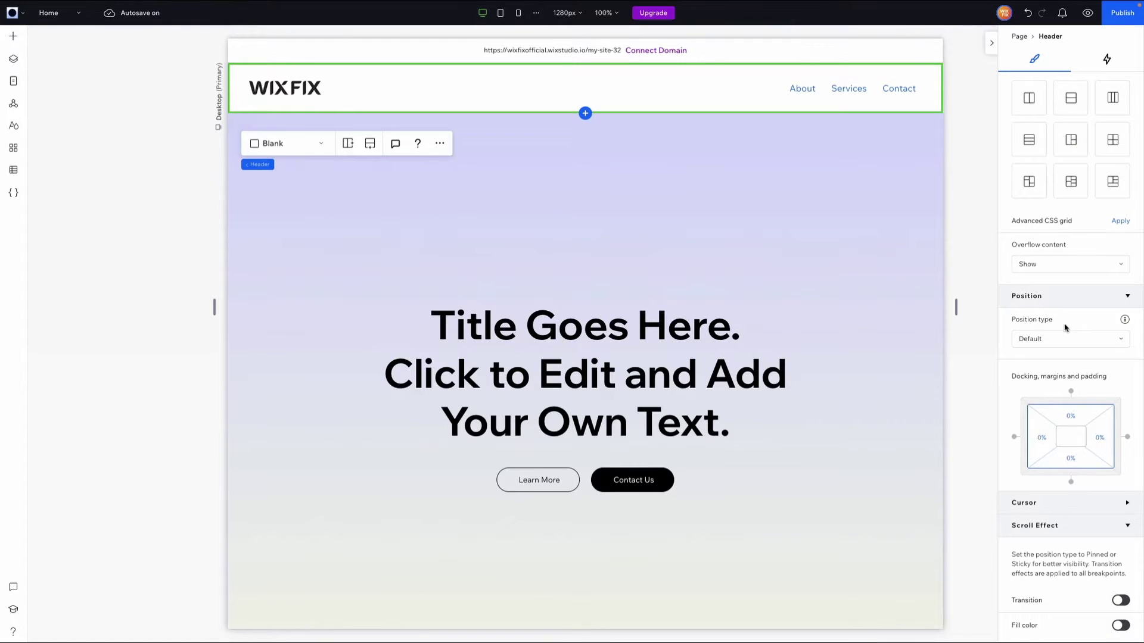
click(1063, 341)
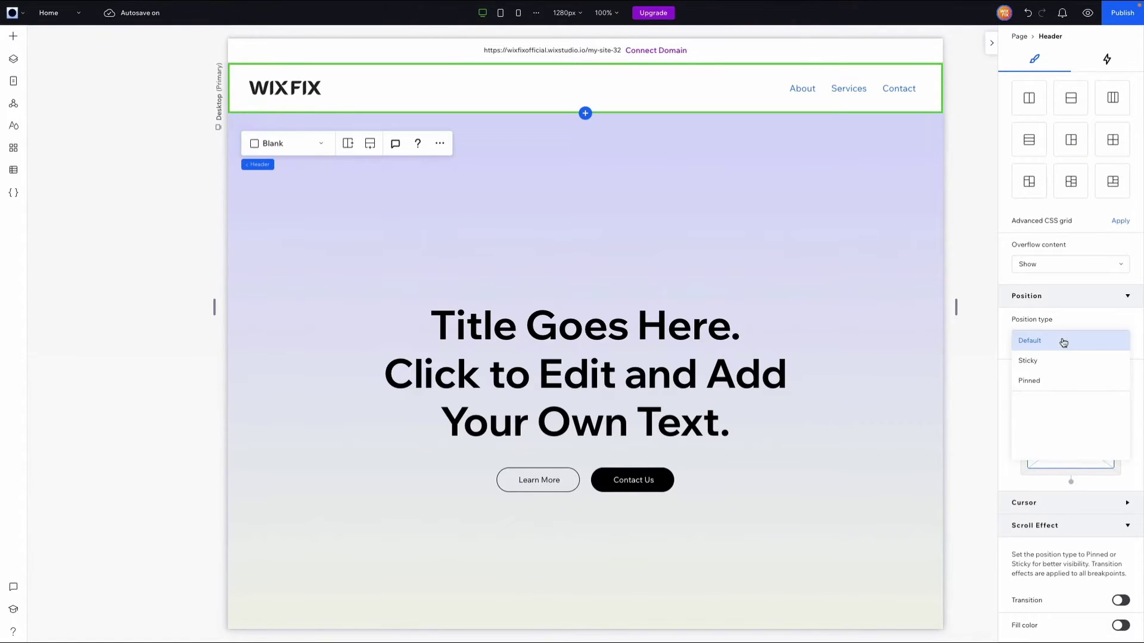
click(1055, 381)
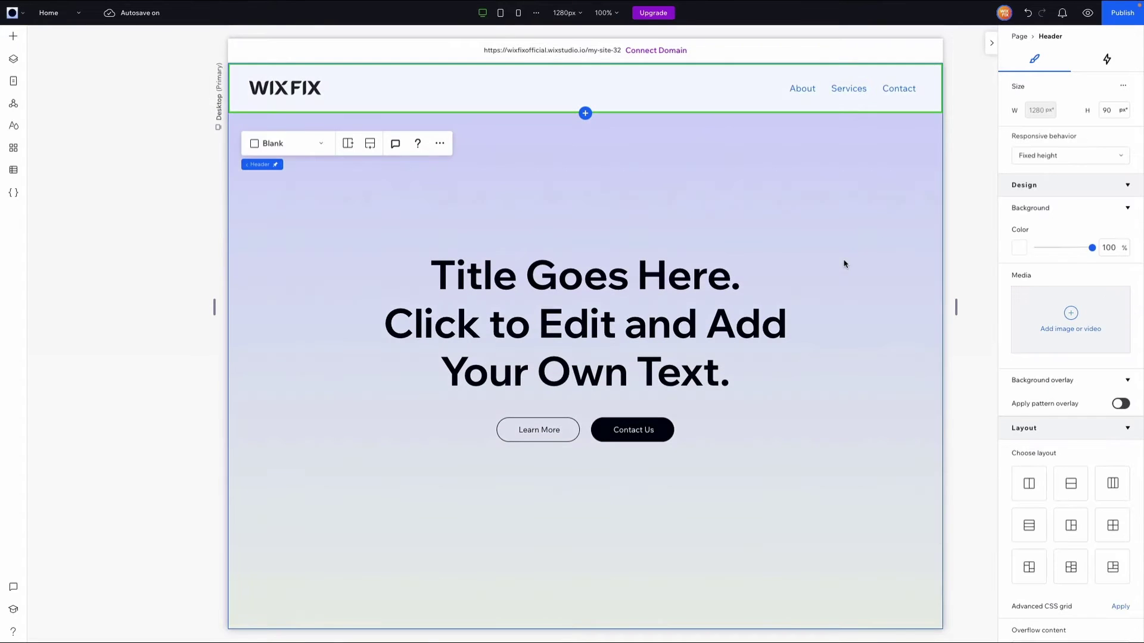
click(621, 187)
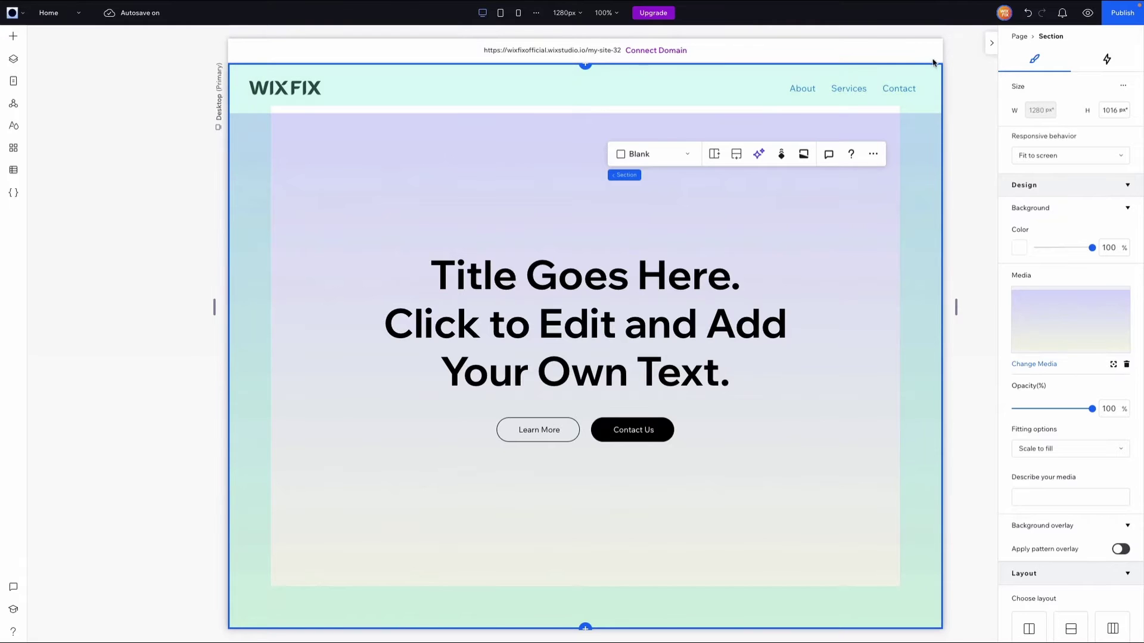
Set the WIX FIX header's background colour opacity to 0 so the hero gradient shows through
click(587, 91)
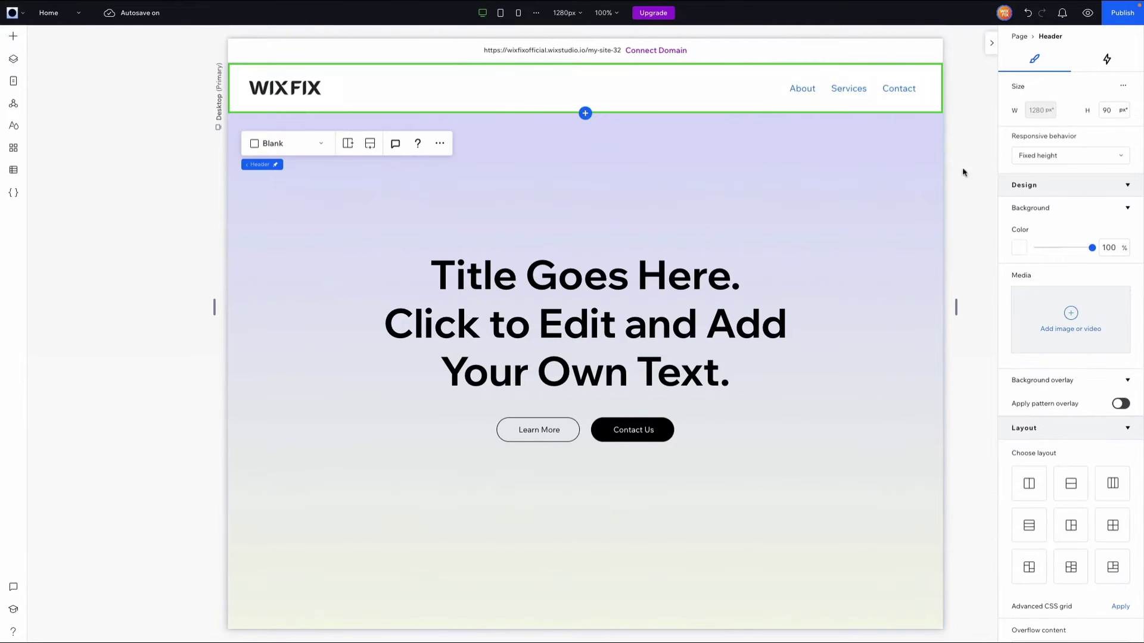
click(1105, 246)
text(0)
key(Return)
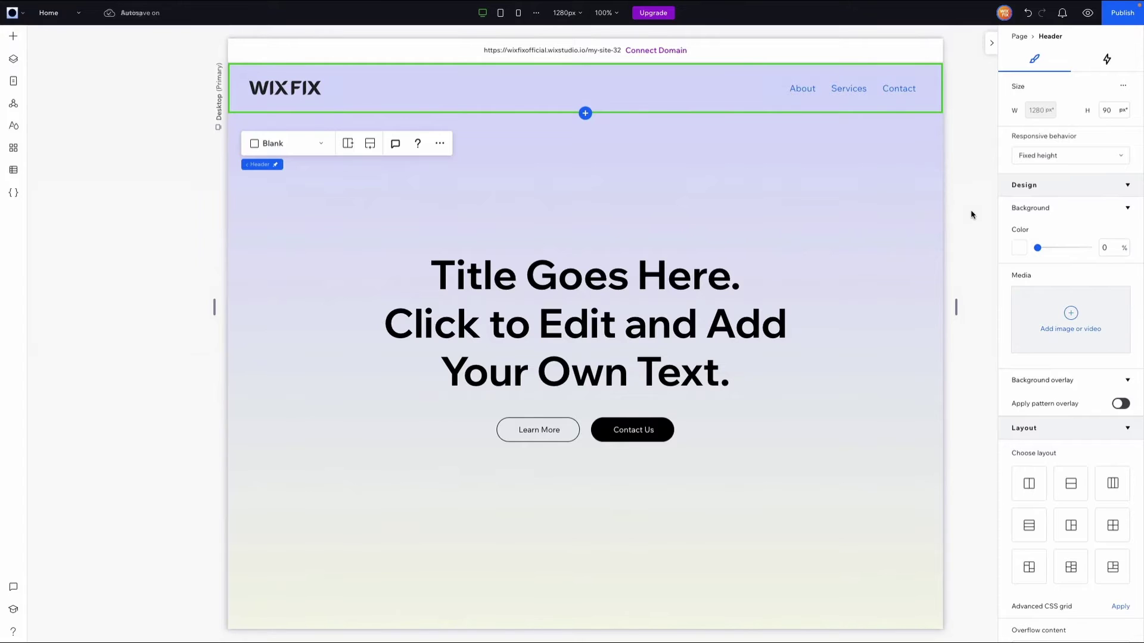
click(785, 234)
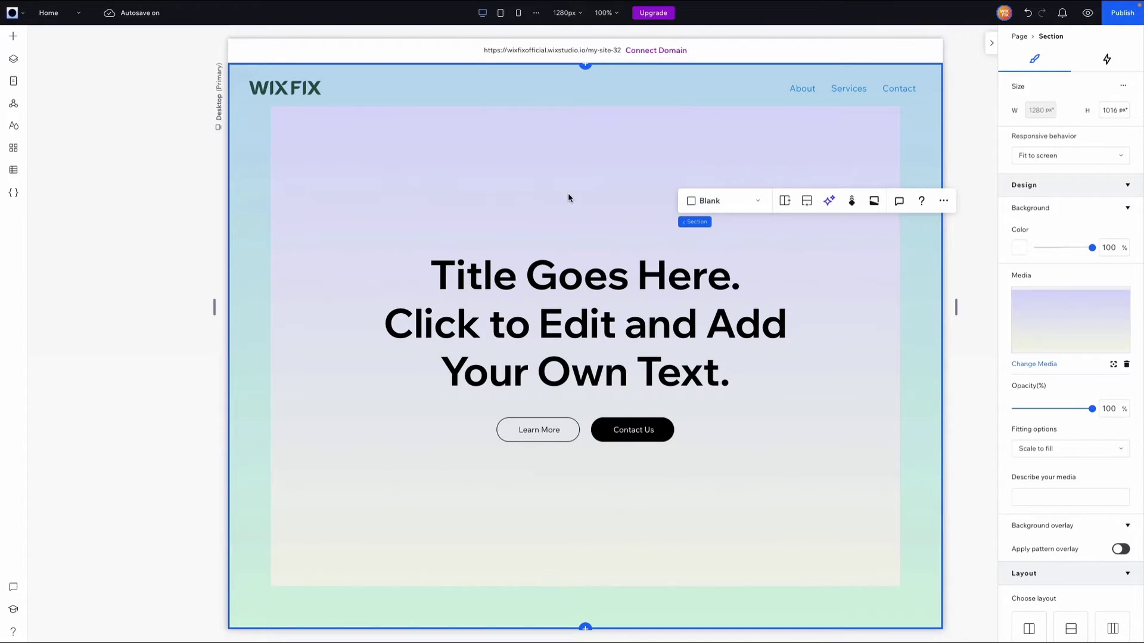
click(374, 94)
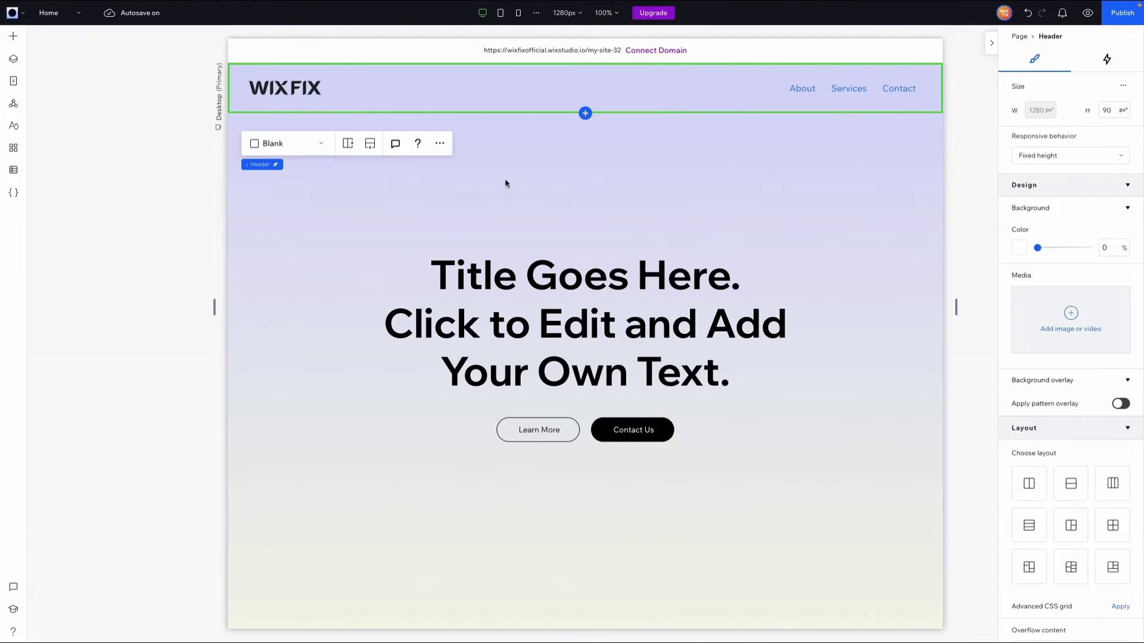
click(507, 182)
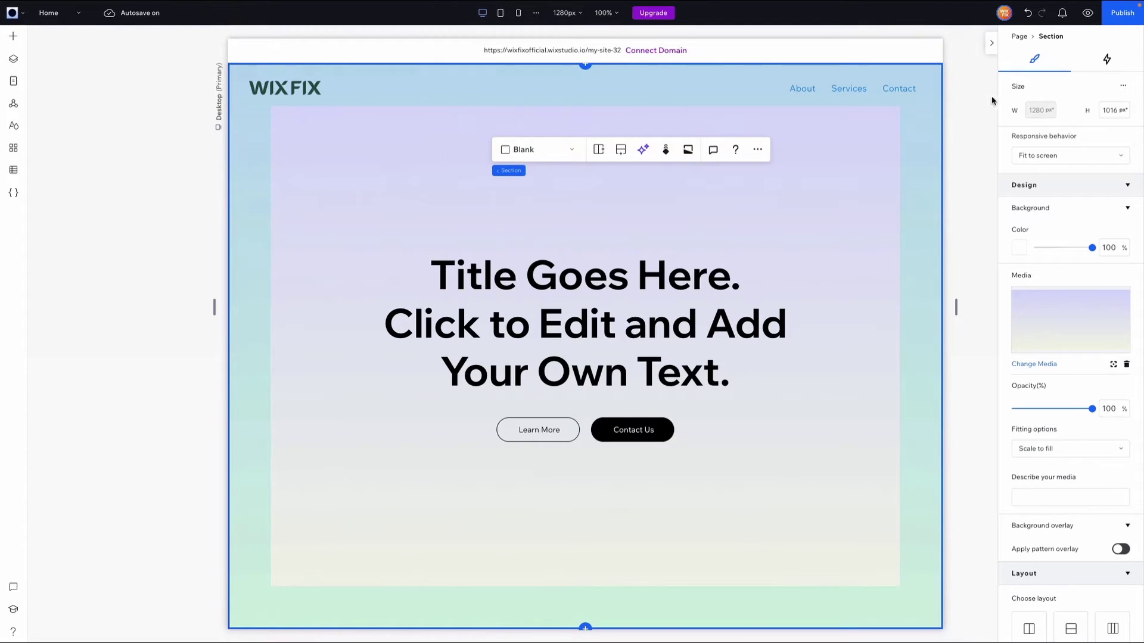
click(1088, 12)
scroll(779, 271, down, 6)
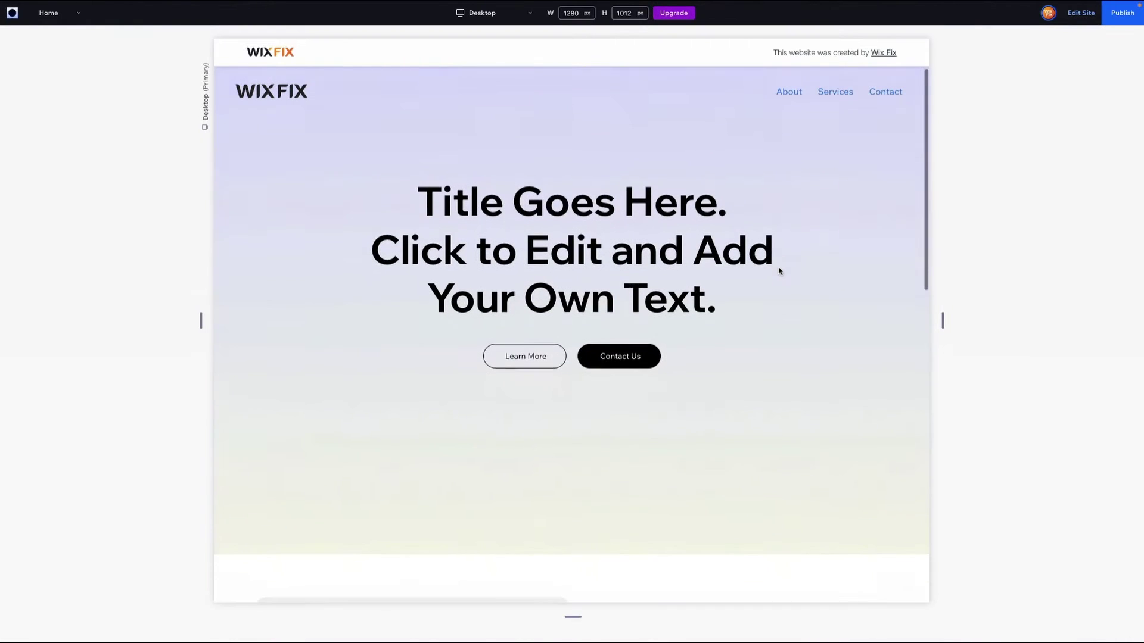
scroll(779, 271, down, 6)
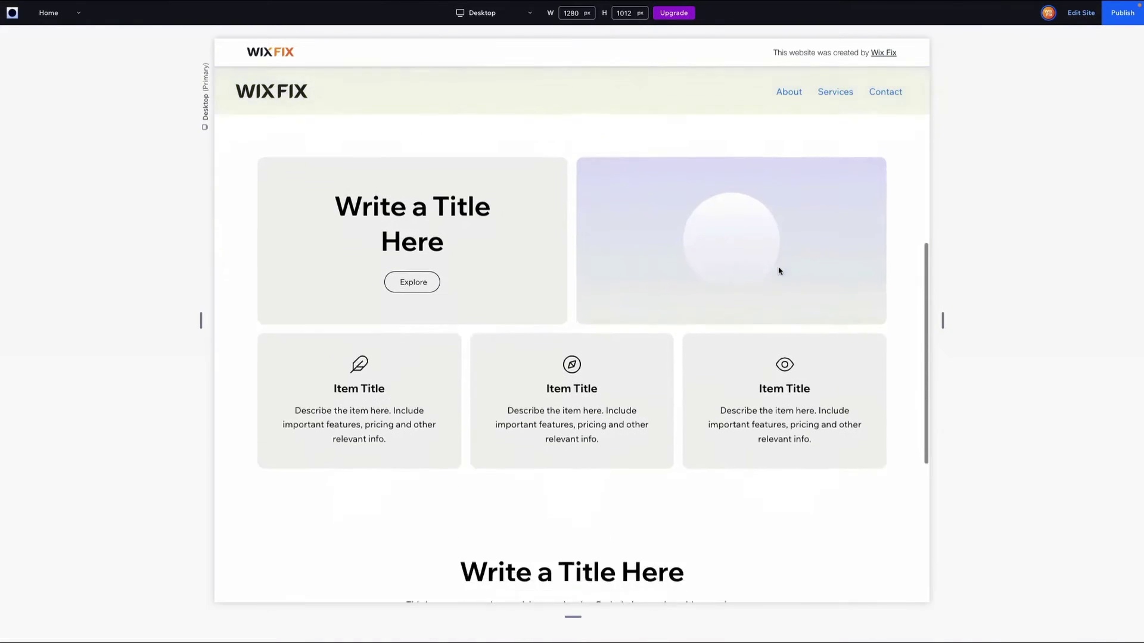
scroll(781, 256, down, 1)
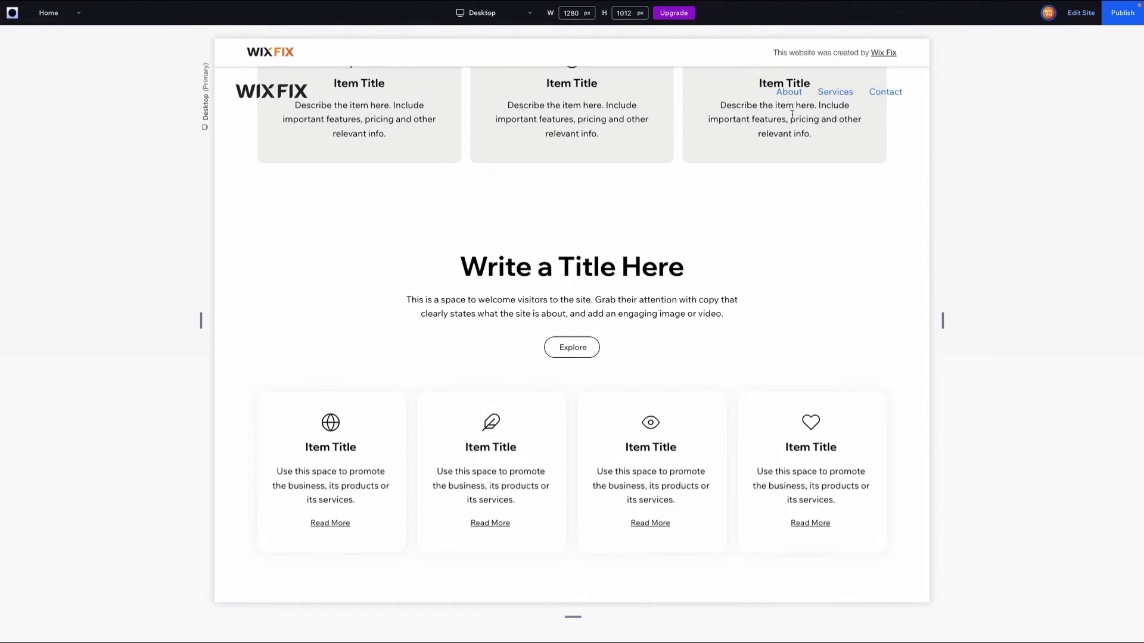
scroll(749, 158, down, 1)
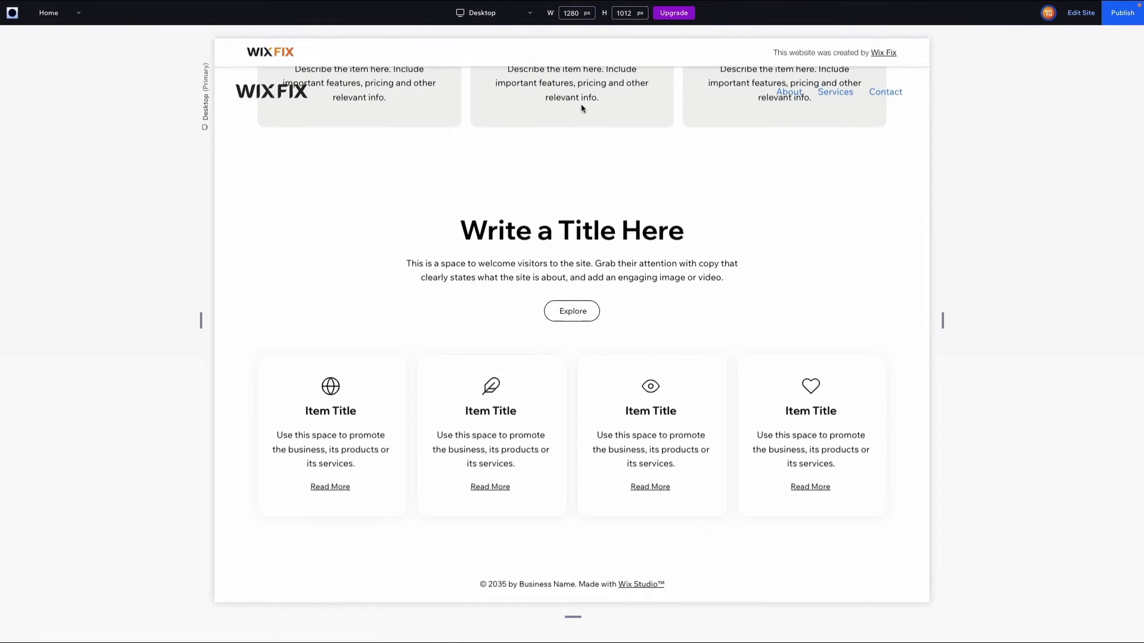
scroll(582, 108, up, 4)
scroll(581, 104, down, 2)
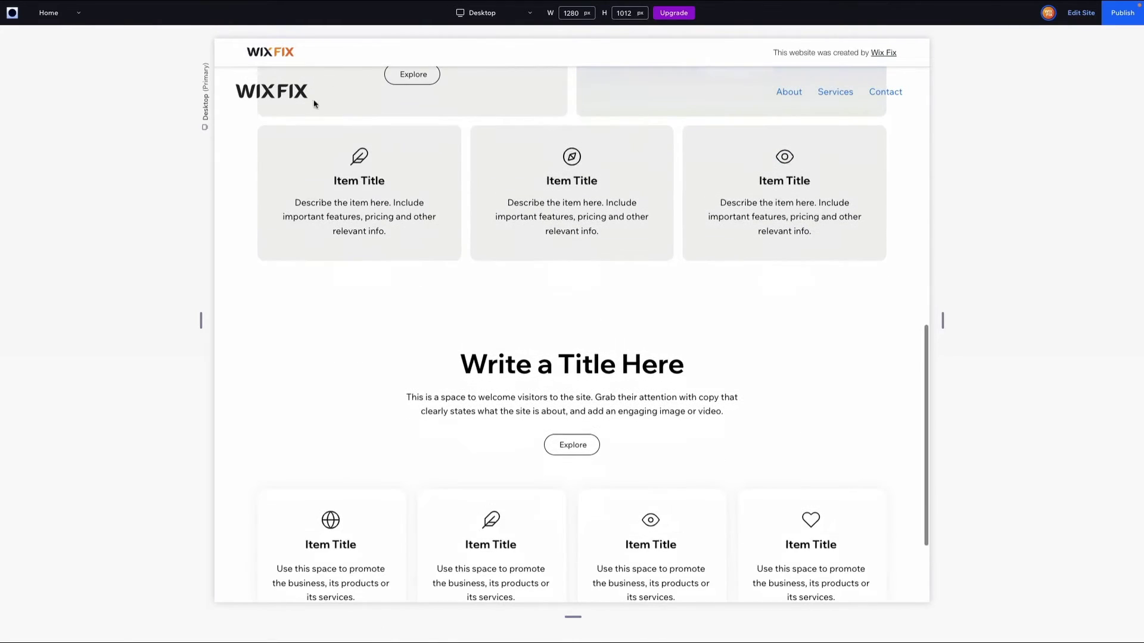
scroll(293, 108, down, 2)
scroll(388, 164, up, 10)
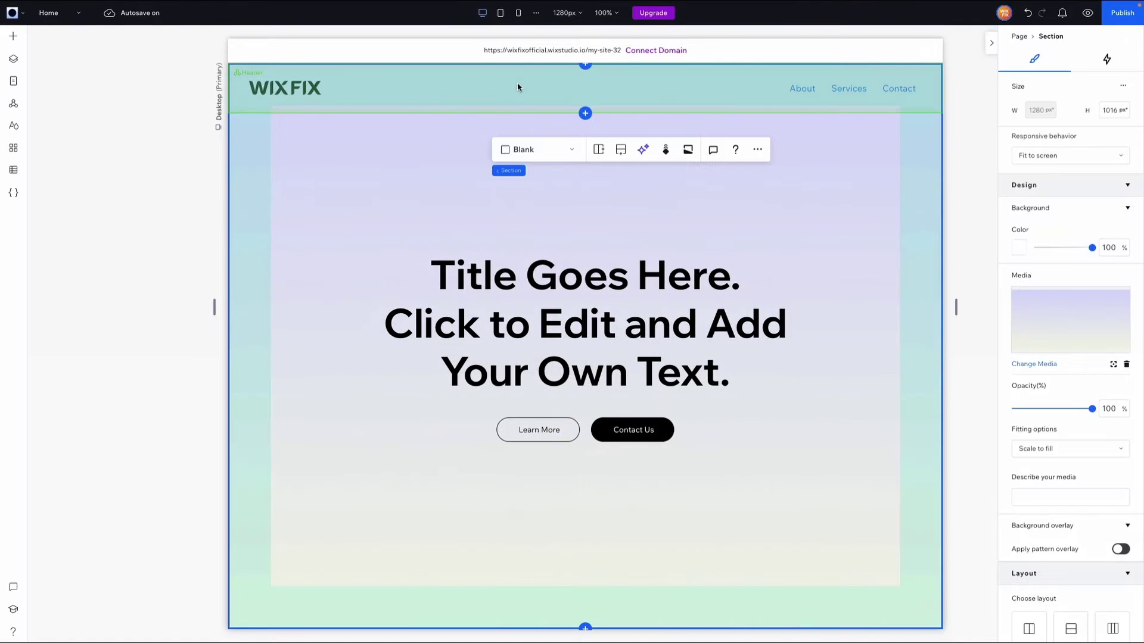
Switch on the Fill color toggle in the WIX FIX header's Scroll Effect settings
click(478, 89)
scroll(1070, 315, down, 7)
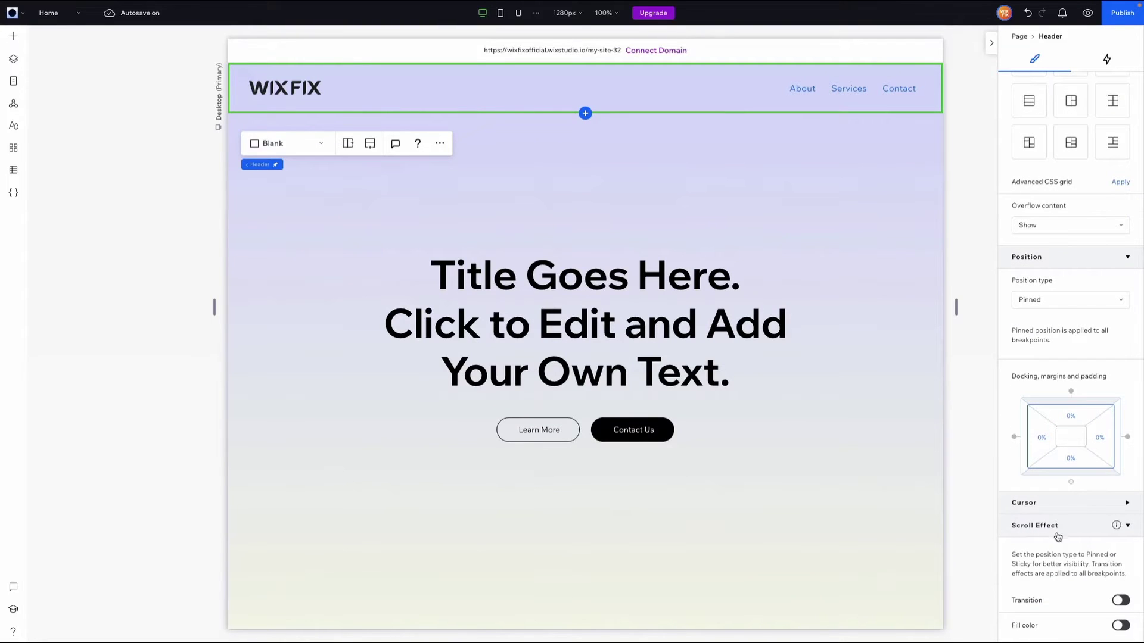
scroll(1049, 525, up, 2)
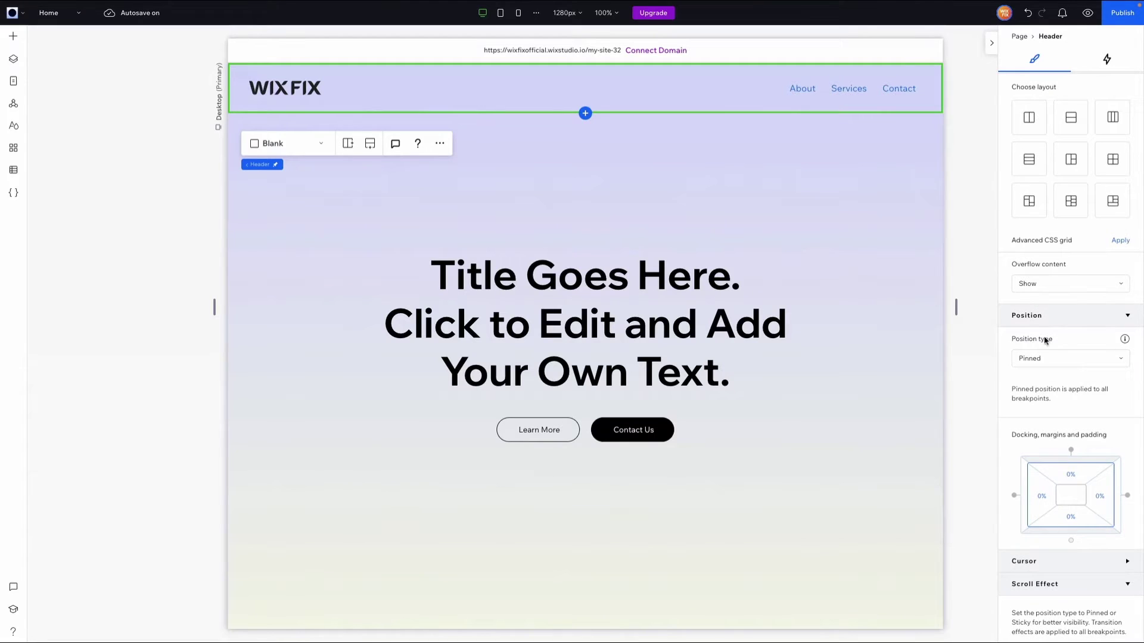
scroll(1045, 361, down, 2)
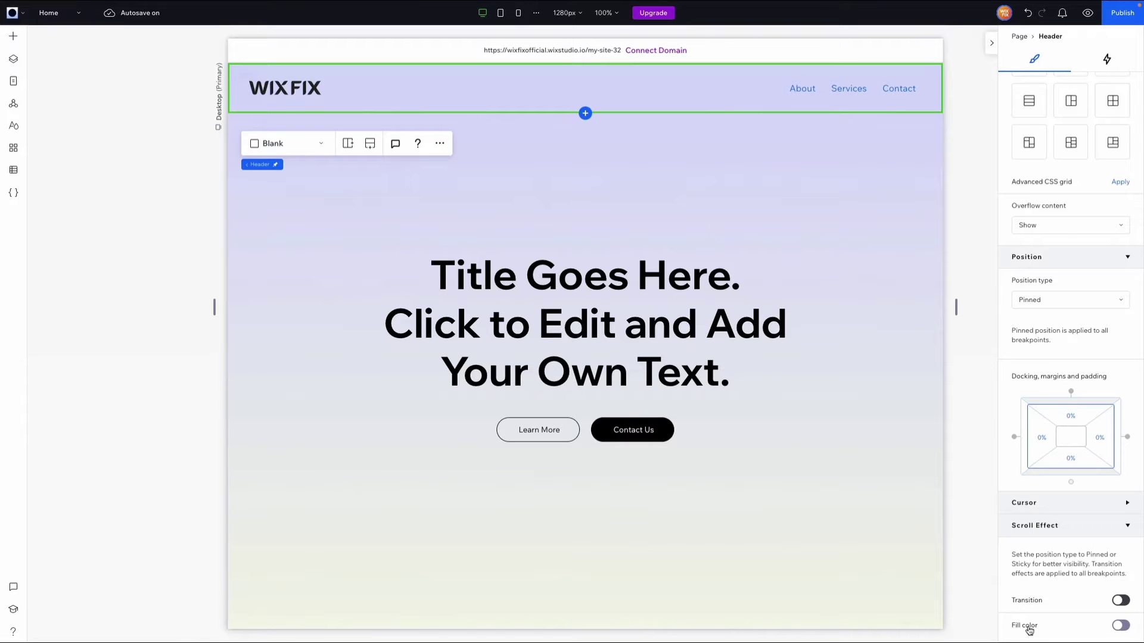
click(1120, 626)
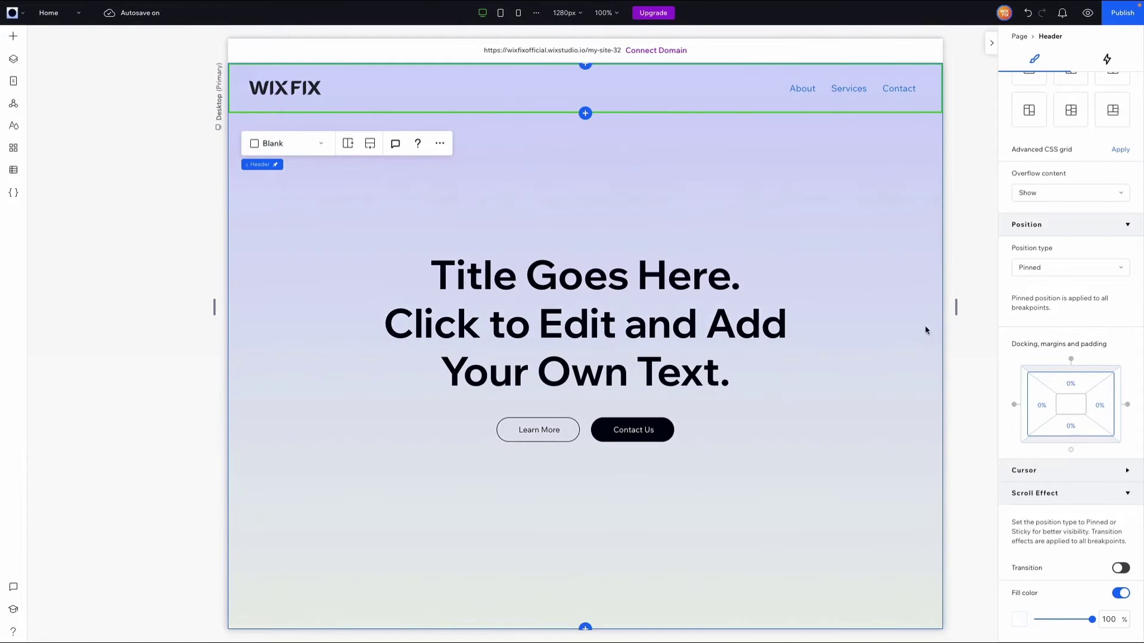
click(1094, 17)
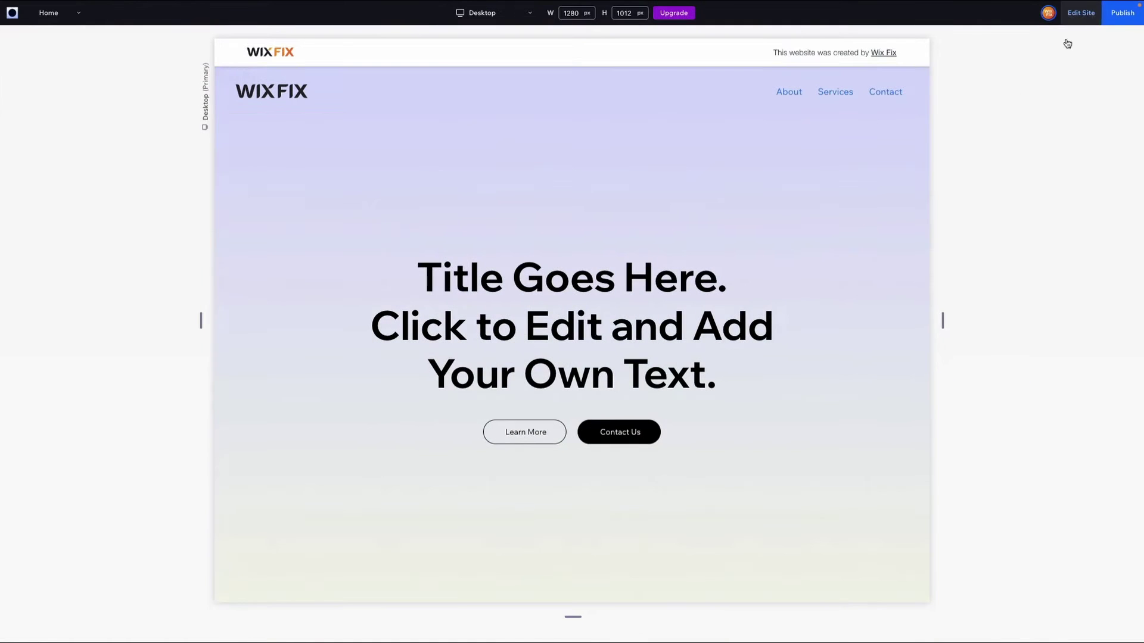
scroll(874, 225, down, 3)
scroll(874, 227, down, 4)
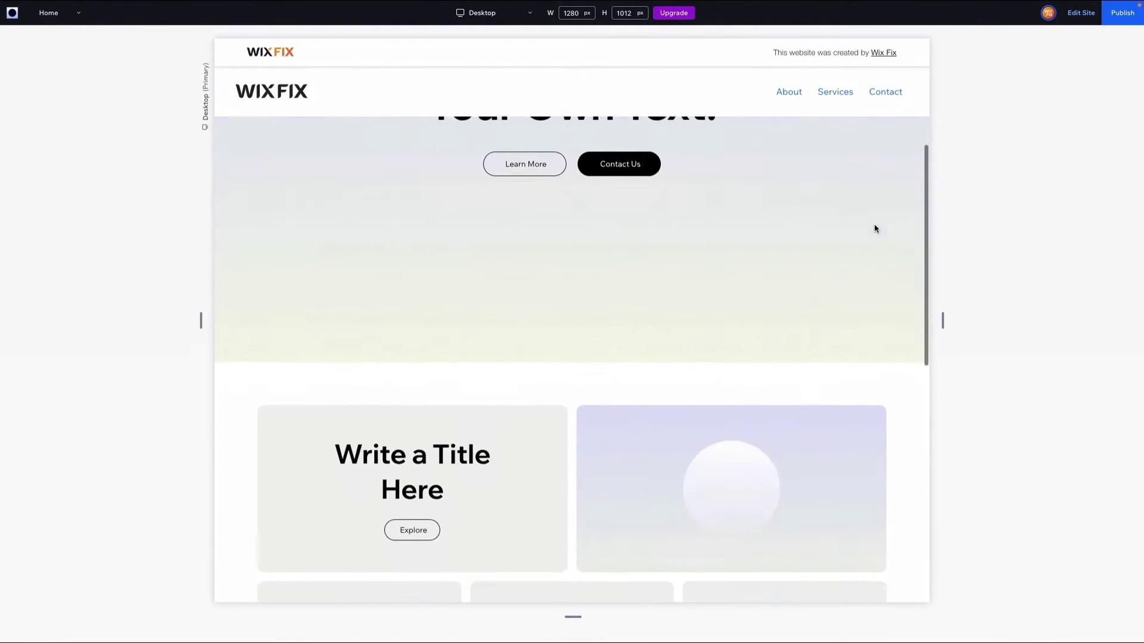
scroll(875, 227, up, 1)
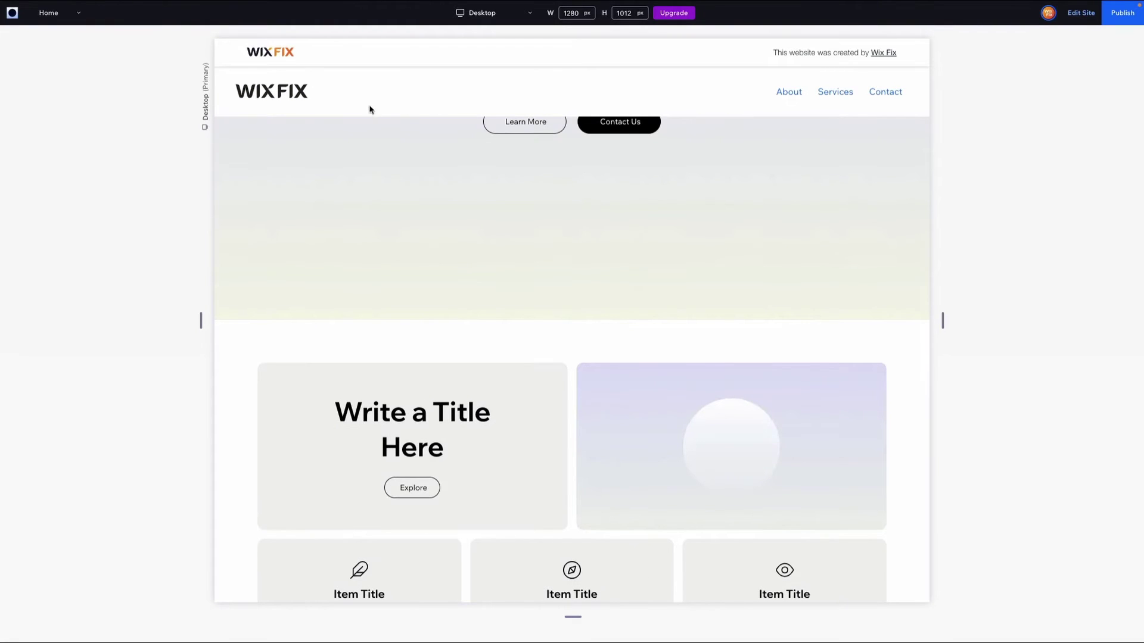
scroll(519, 243, down, 7)
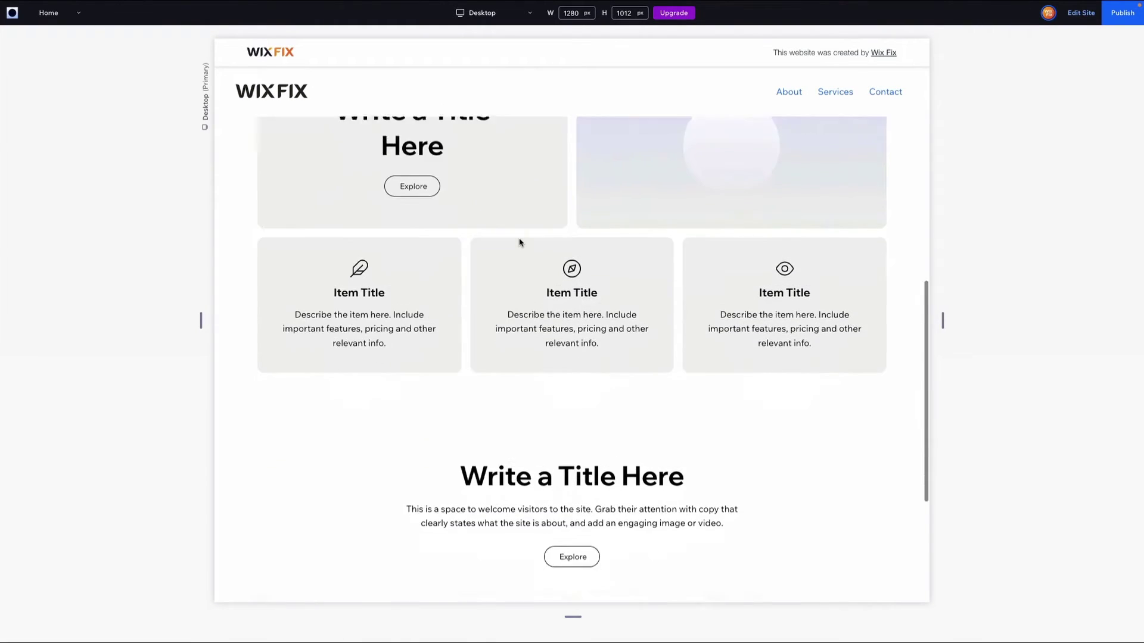
scroll(520, 242, down, 2)
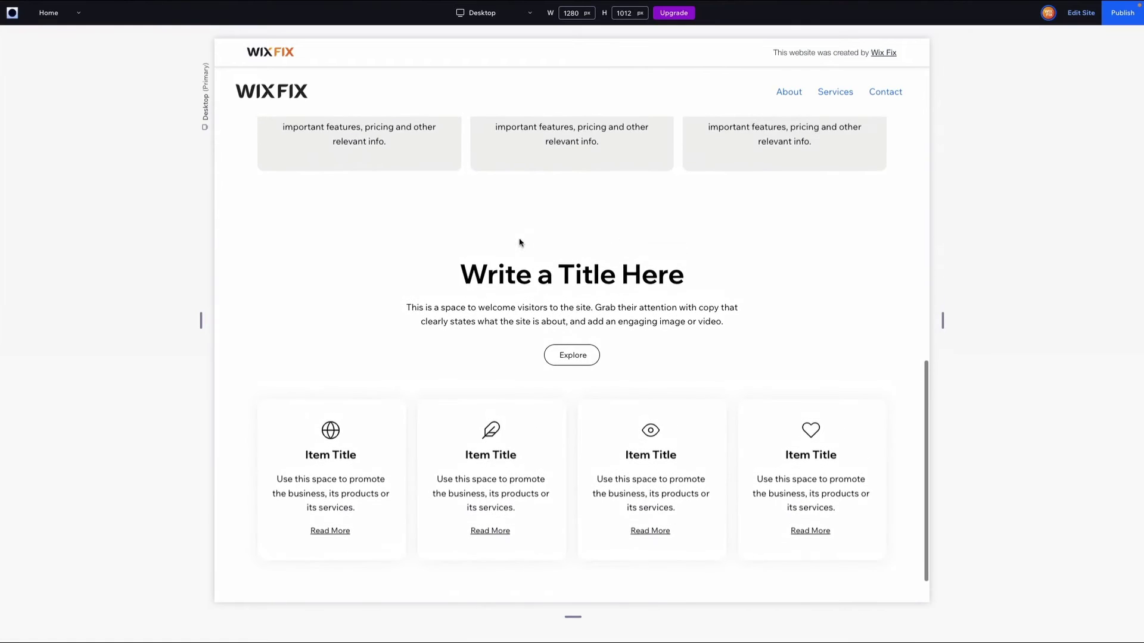
scroll(789, 122, up, 1)
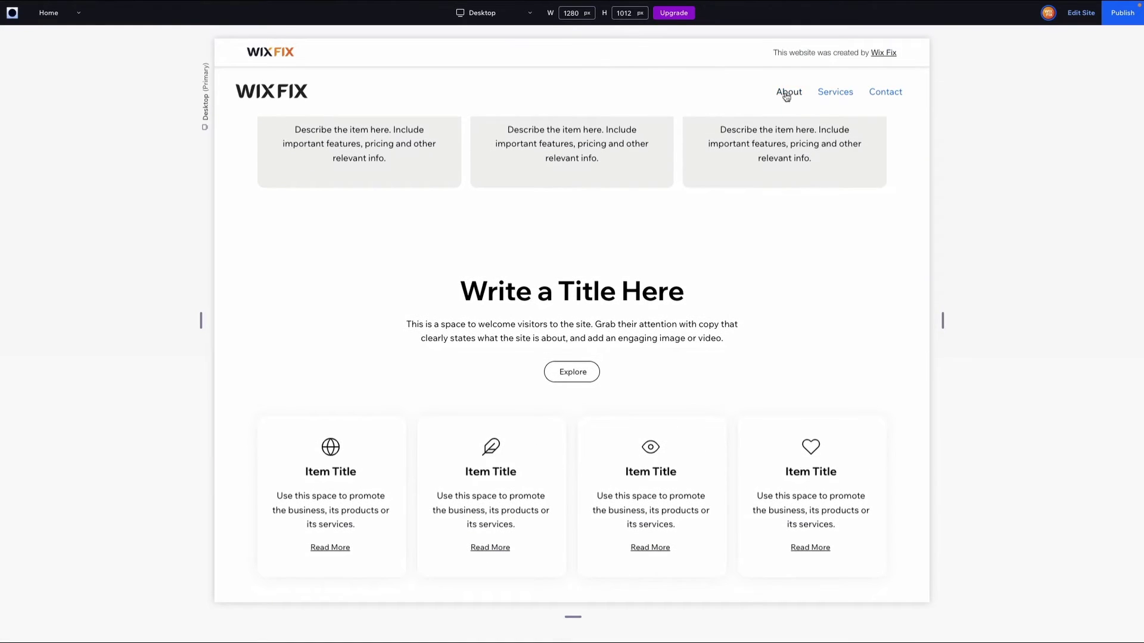
scroll(816, 119, down, 1)
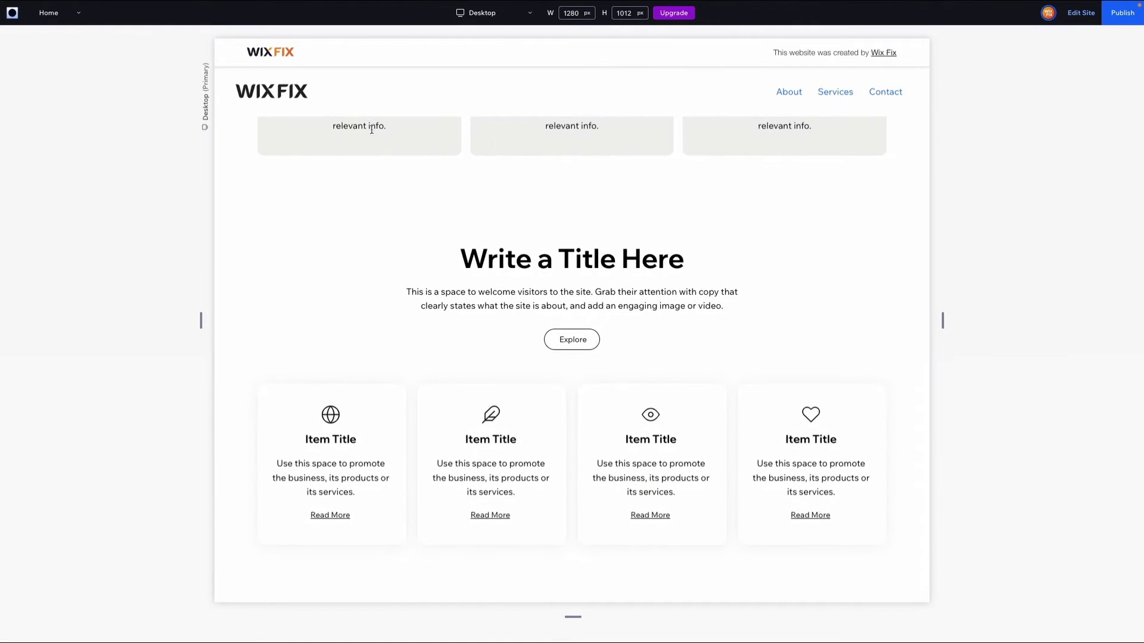
scroll(324, 132, up, 3)
drag(333, 162, 398, 248)
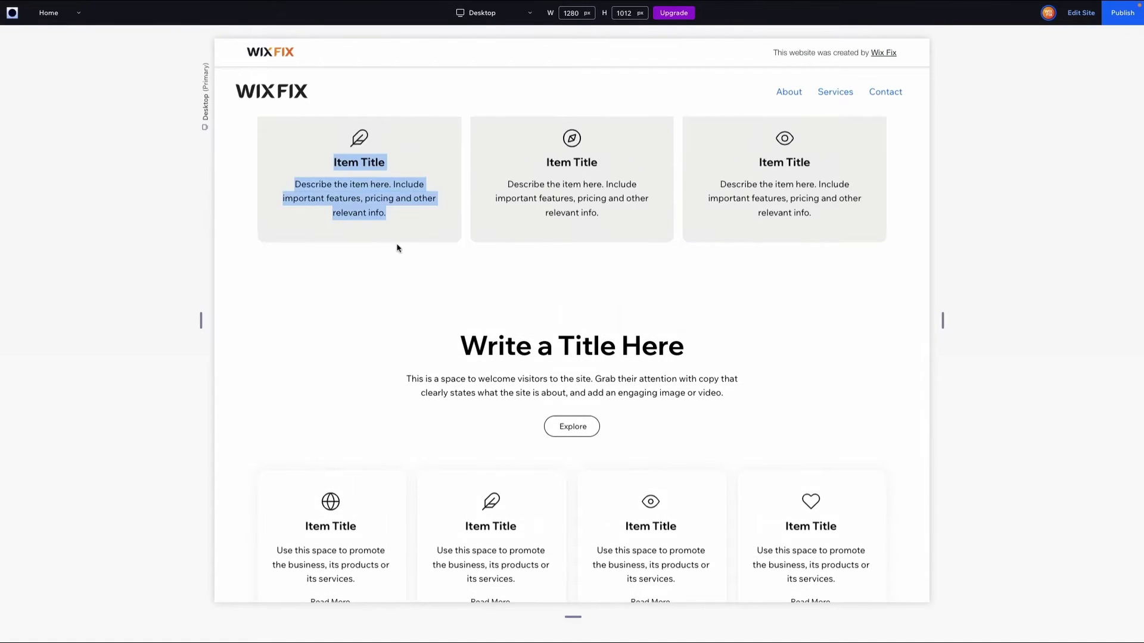
click(744, 215)
scroll(744, 215, up, 10)
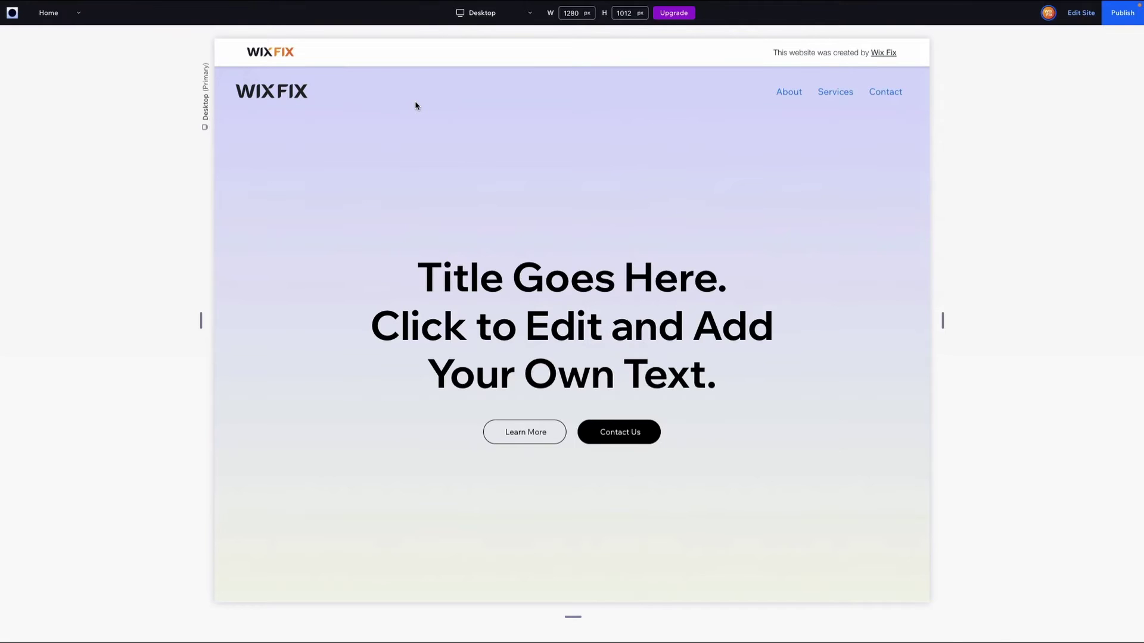
Replace the header's Fill color scroll effect with a Fade transition and preview the site
click(1081, 13)
scroll(1050, 338, down, 7)
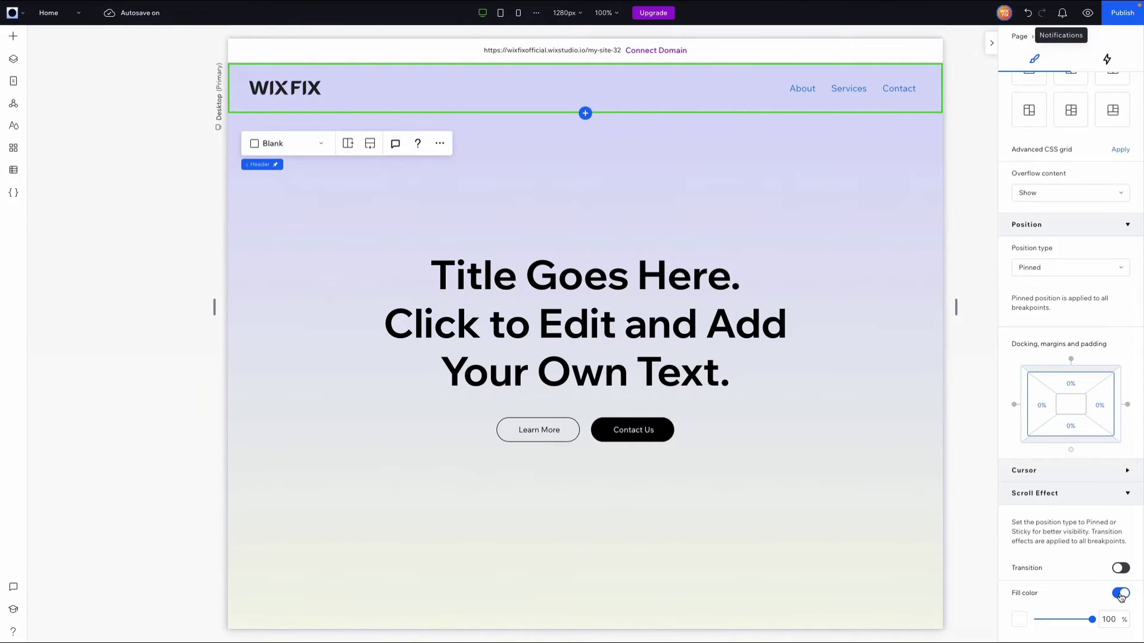
click(1120, 595)
click(1122, 601)
scroll(1013, 417, down, 4)
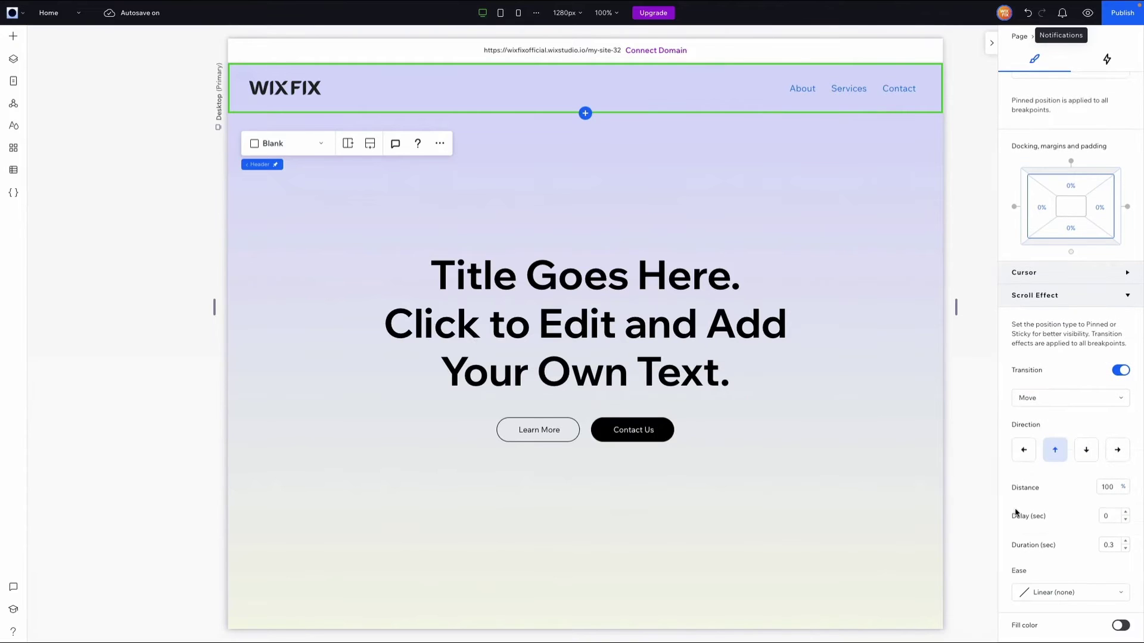
click(1039, 404)
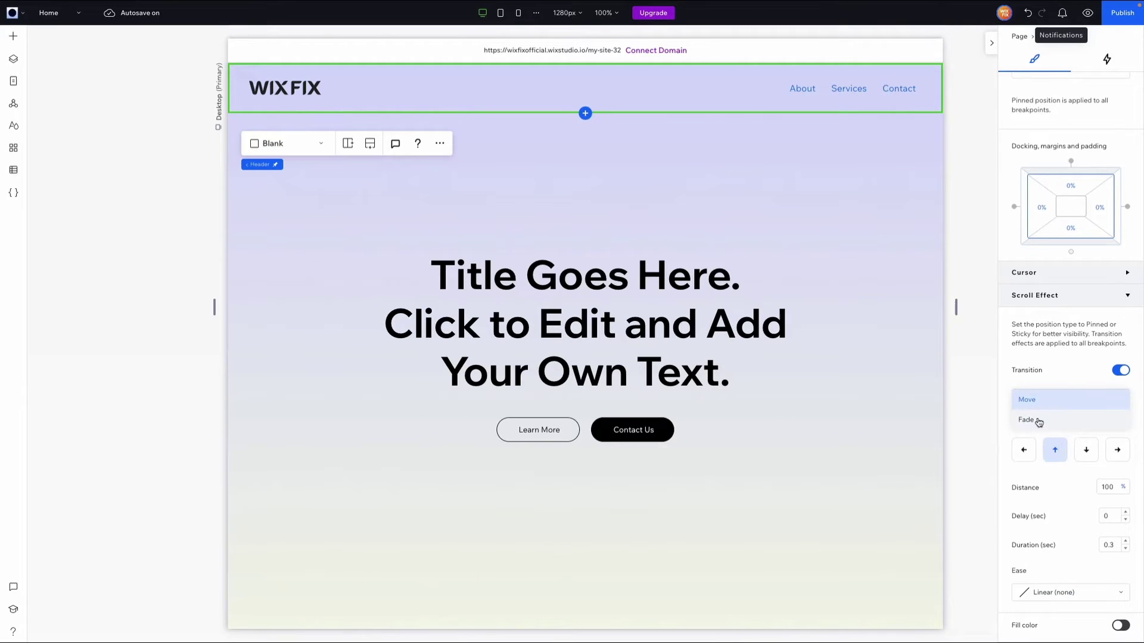
click(1040, 420)
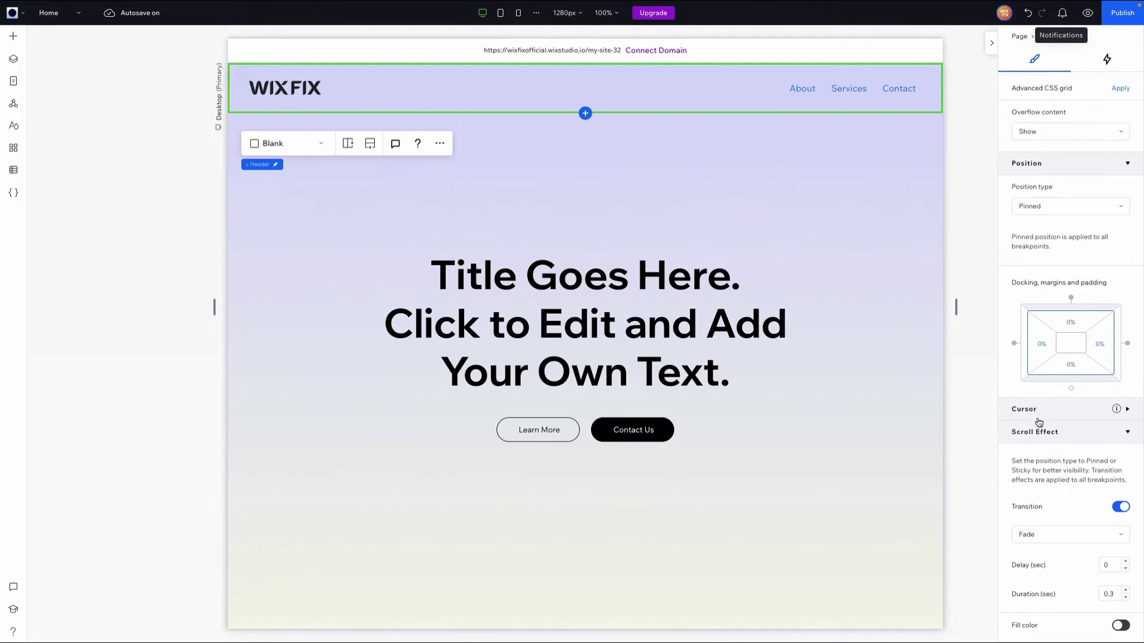
click(1087, 13)
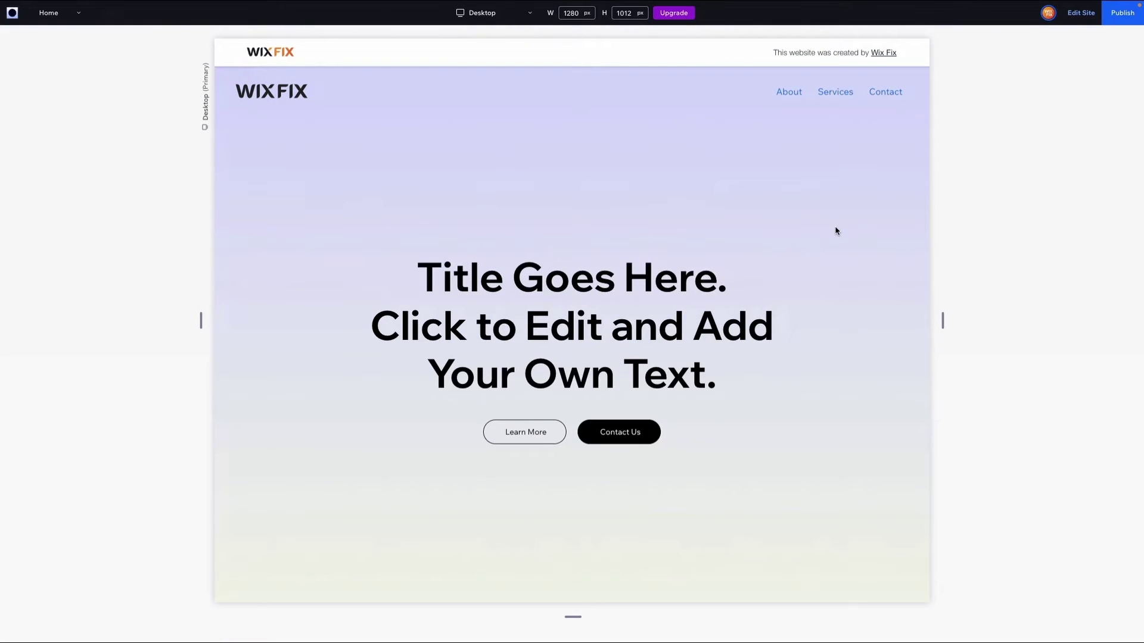
After scrolling the Fade preview, switch the header's transition back to Move
scroll(836, 230, down, 5)
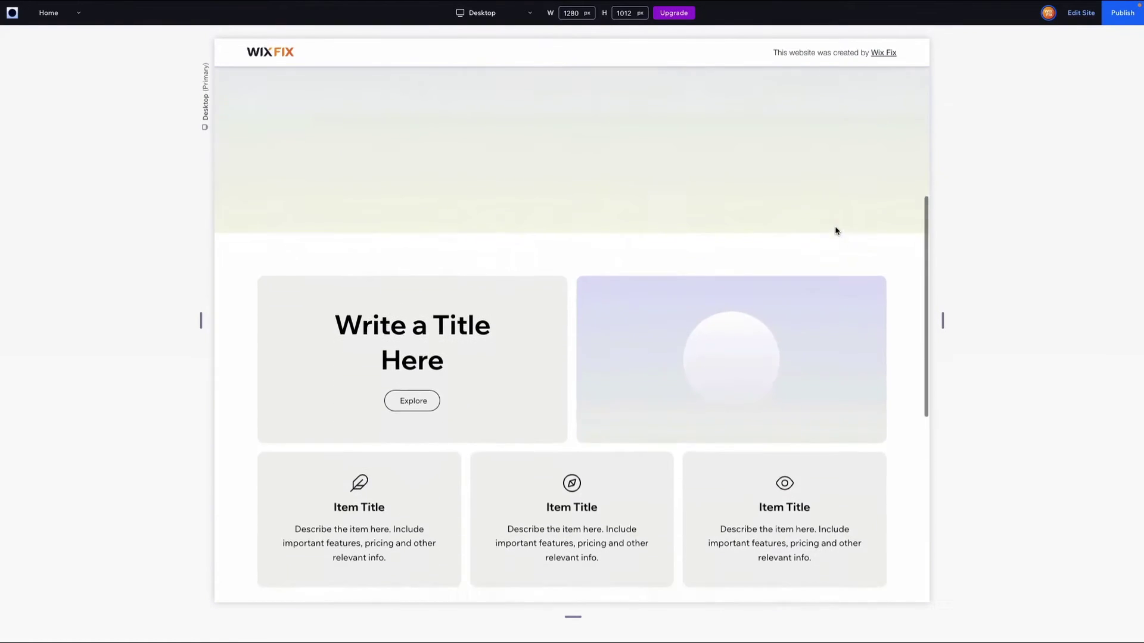
scroll(836, 231, down, 2)
scroll(834, 230, up, 7)
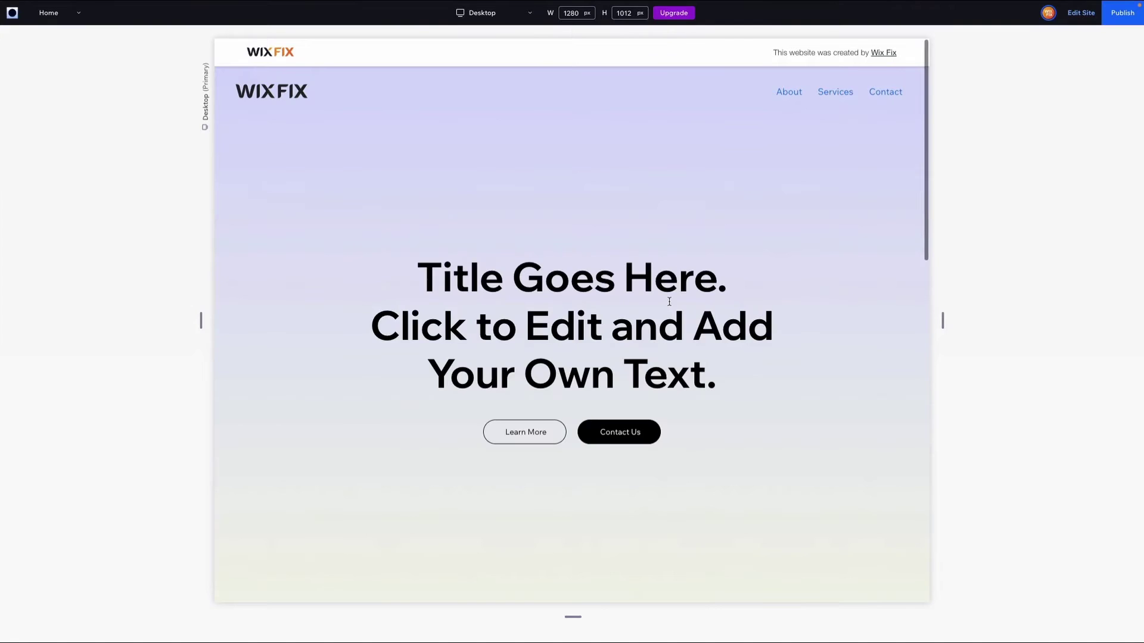
click(1090, 16)
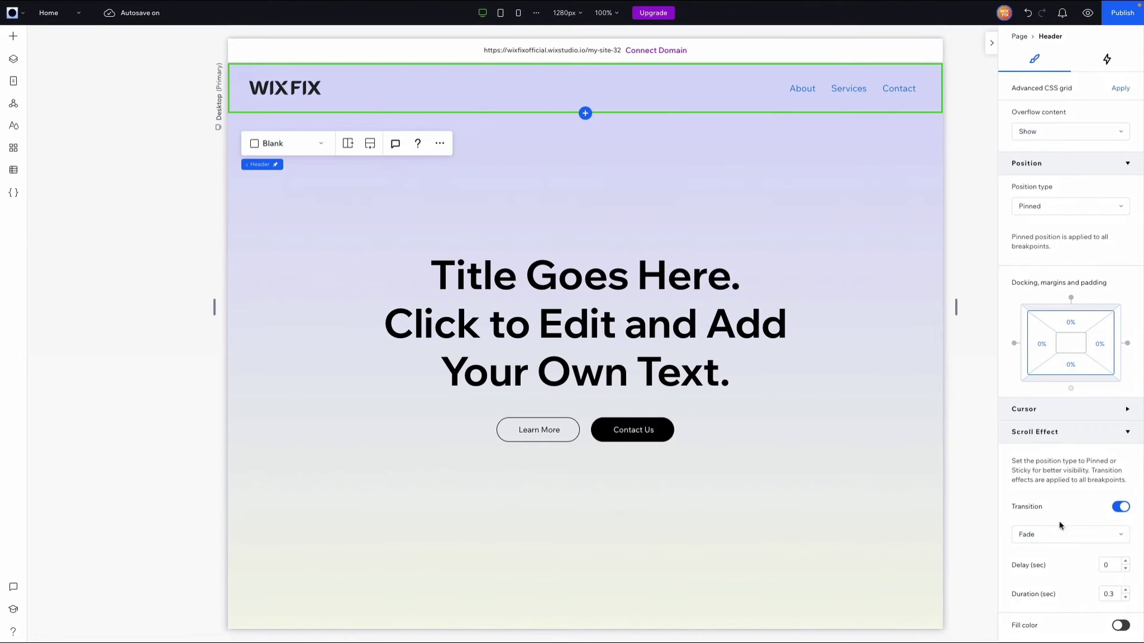
click(1058, 534)
click(1032, 513)
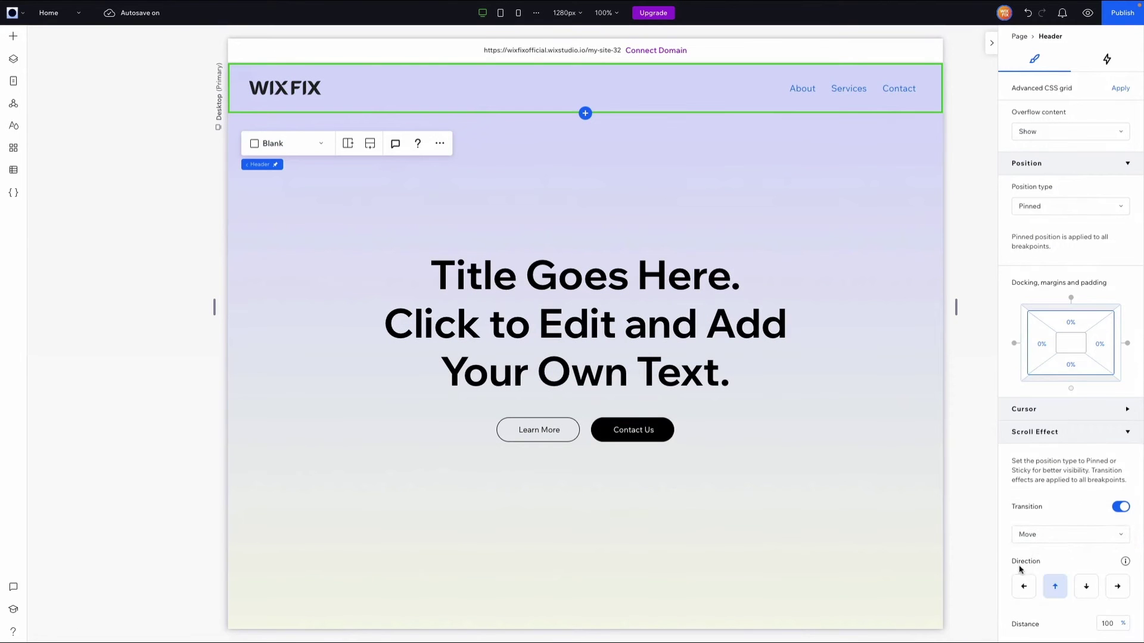
Preview the Move transition, then return to the editor keeping Move selected
key(ctrl+shift+p)
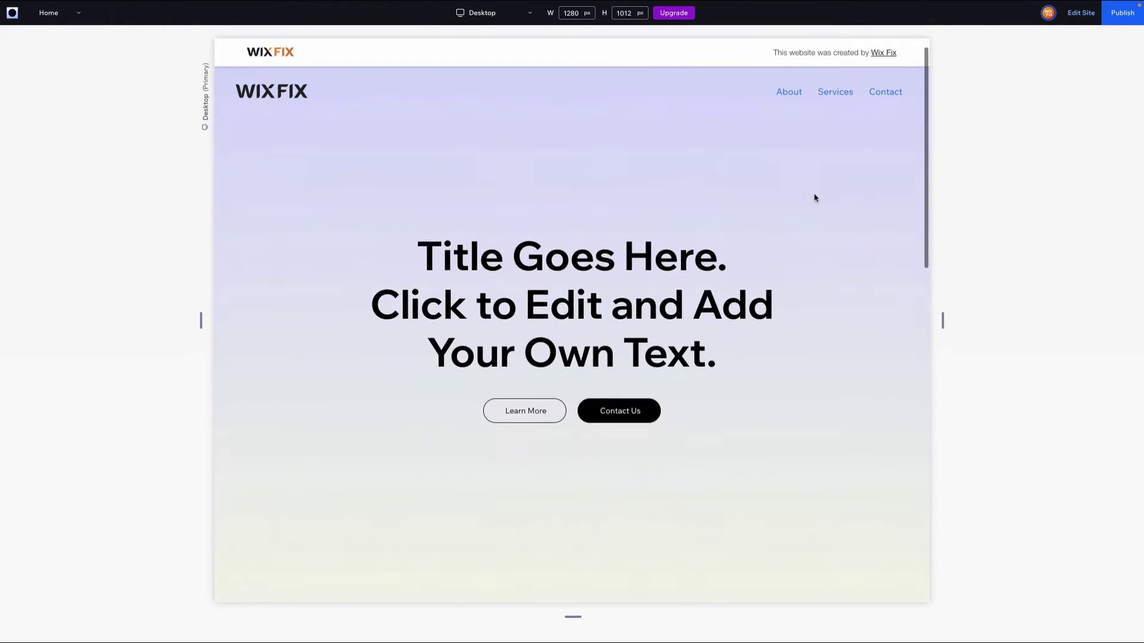
scroll(815, 198, down, 10)
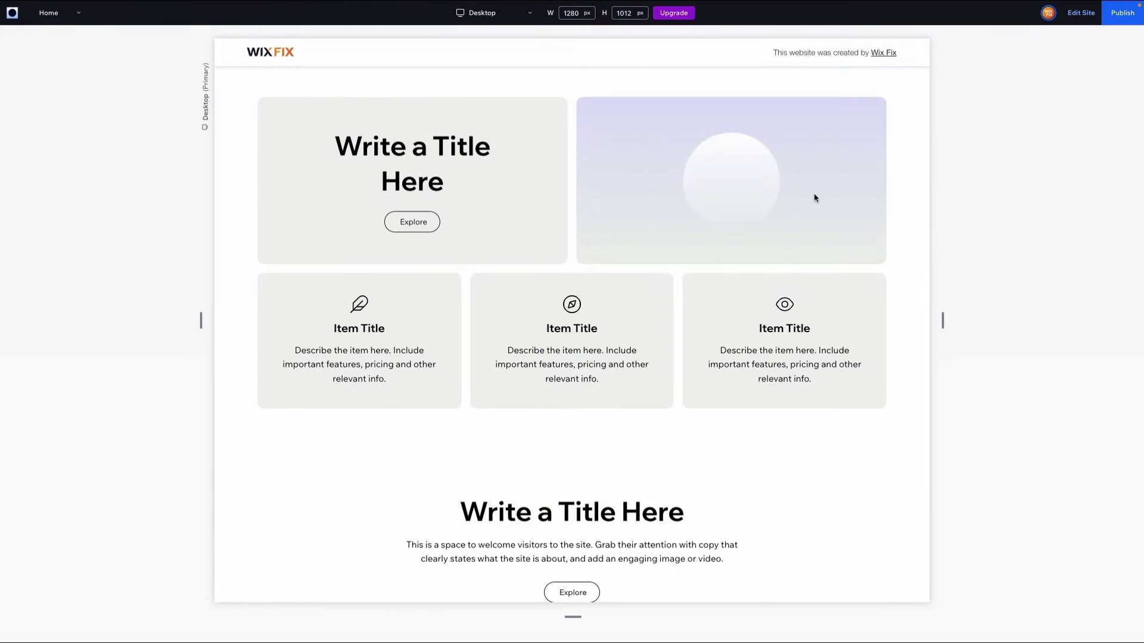
scroll(815, 198, up, 10)
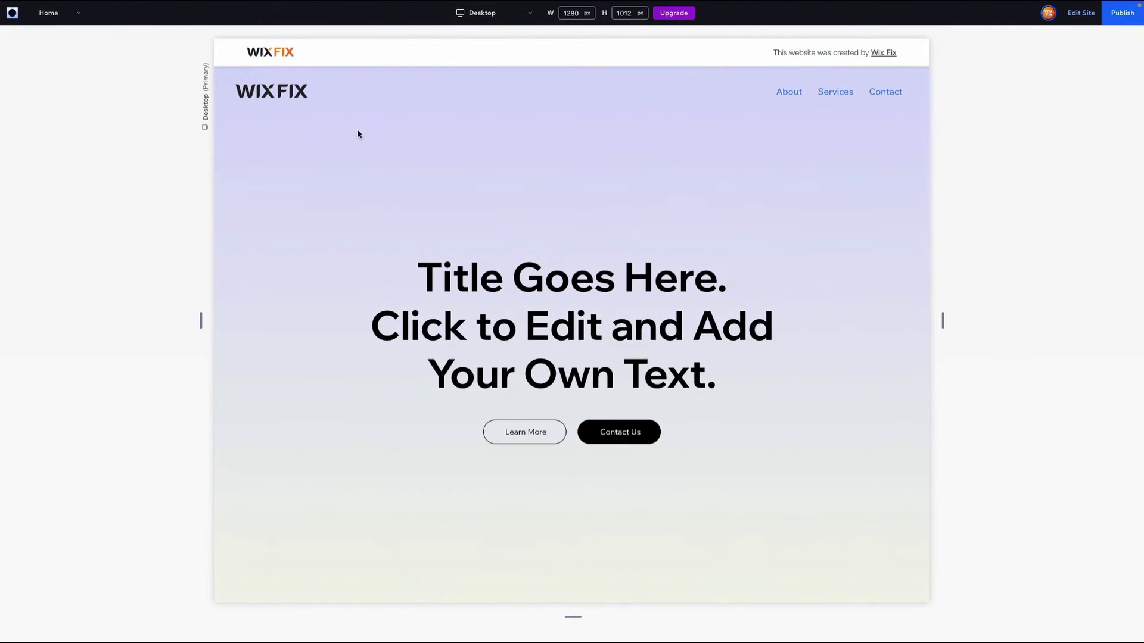
click(1080, 12)
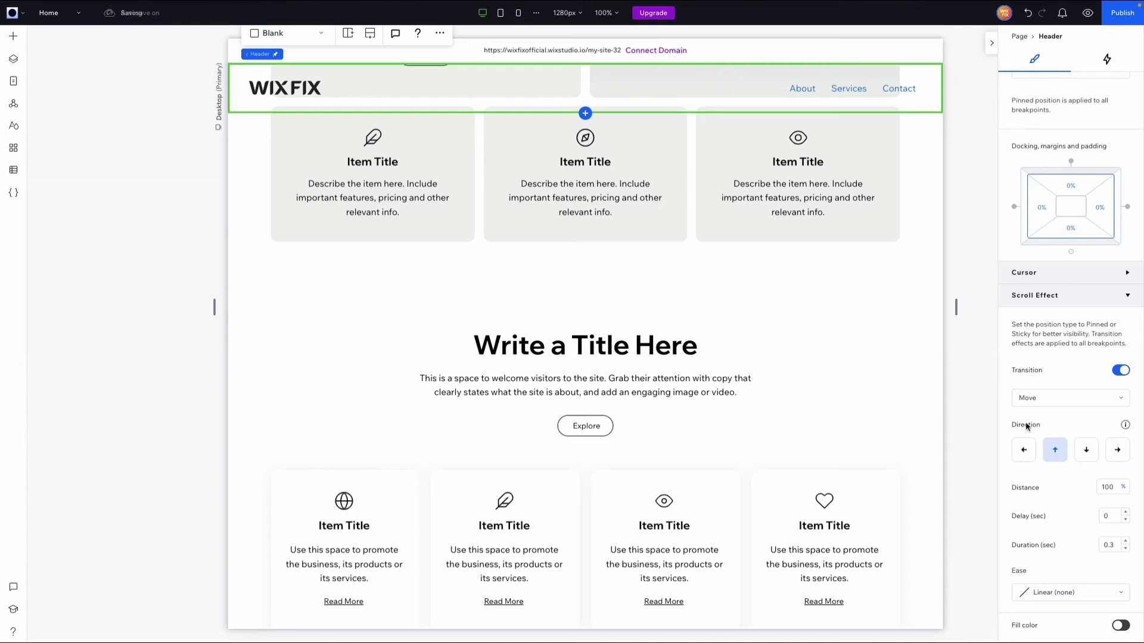
click(1047, 401)
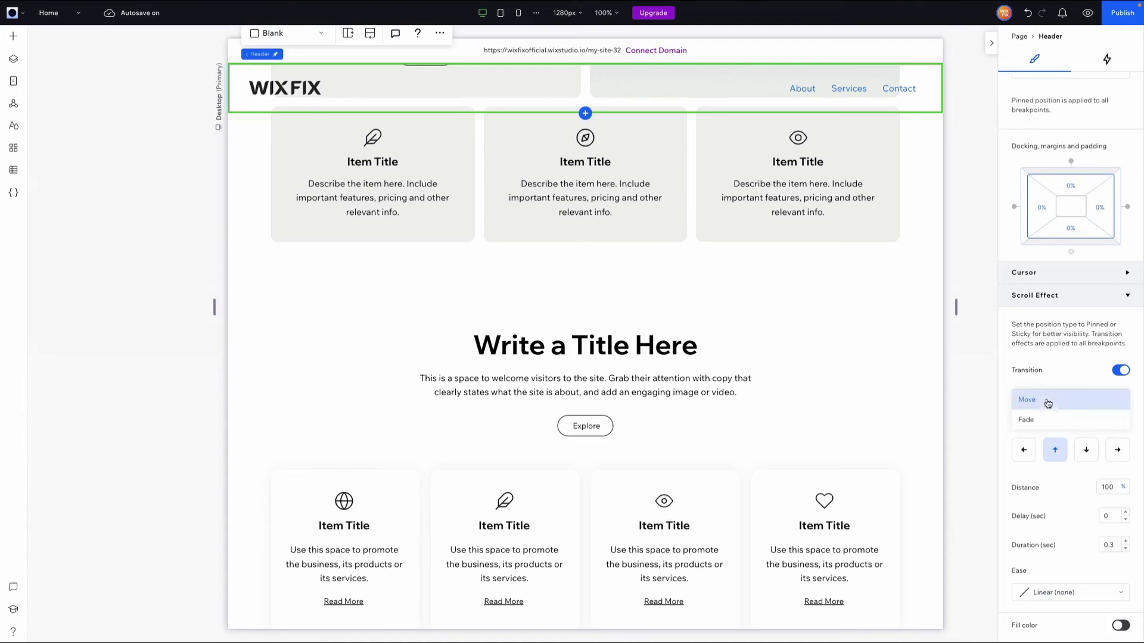
click(1007, 428)
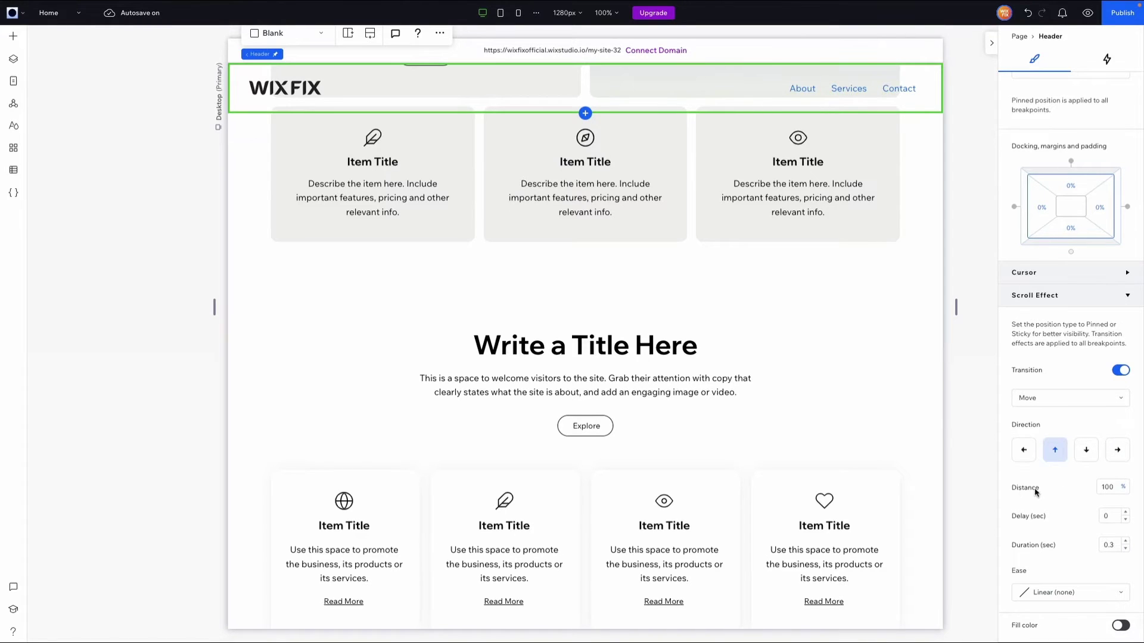
scroll(701, 281, up, 5)
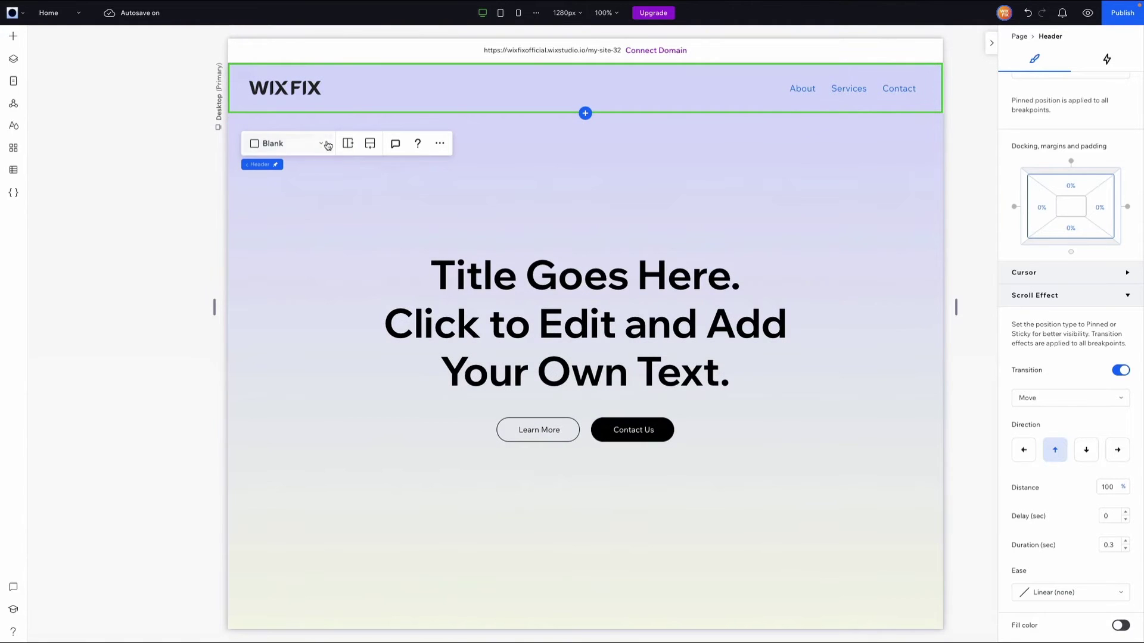
Swap the two header cells so the logo row moves down
key(Escape)
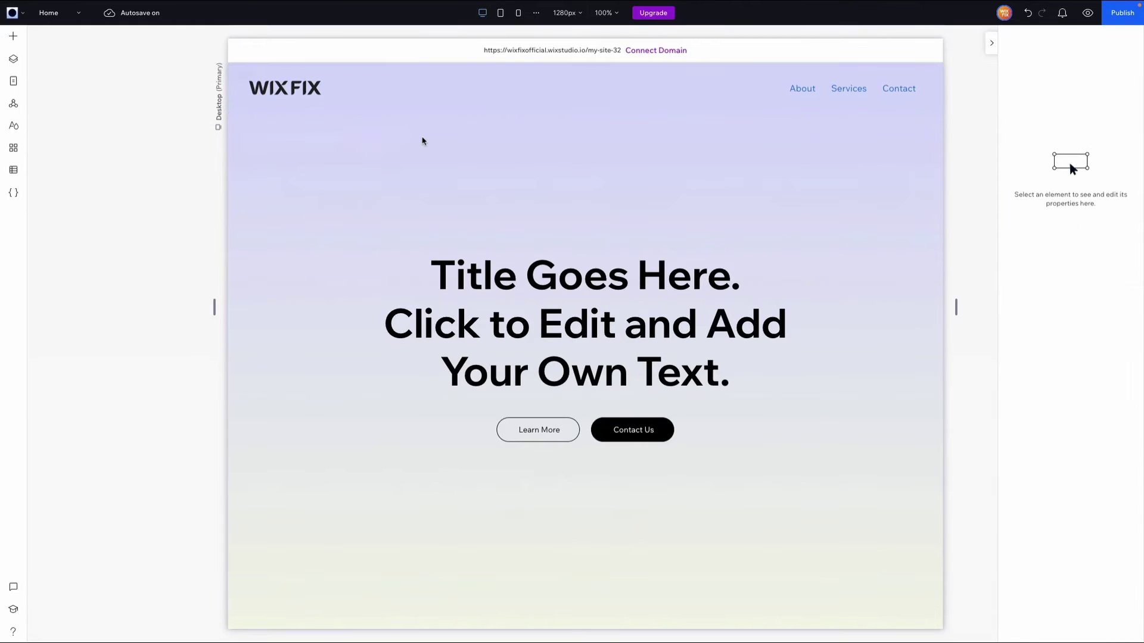
click(646, 90)
click(363, 143)
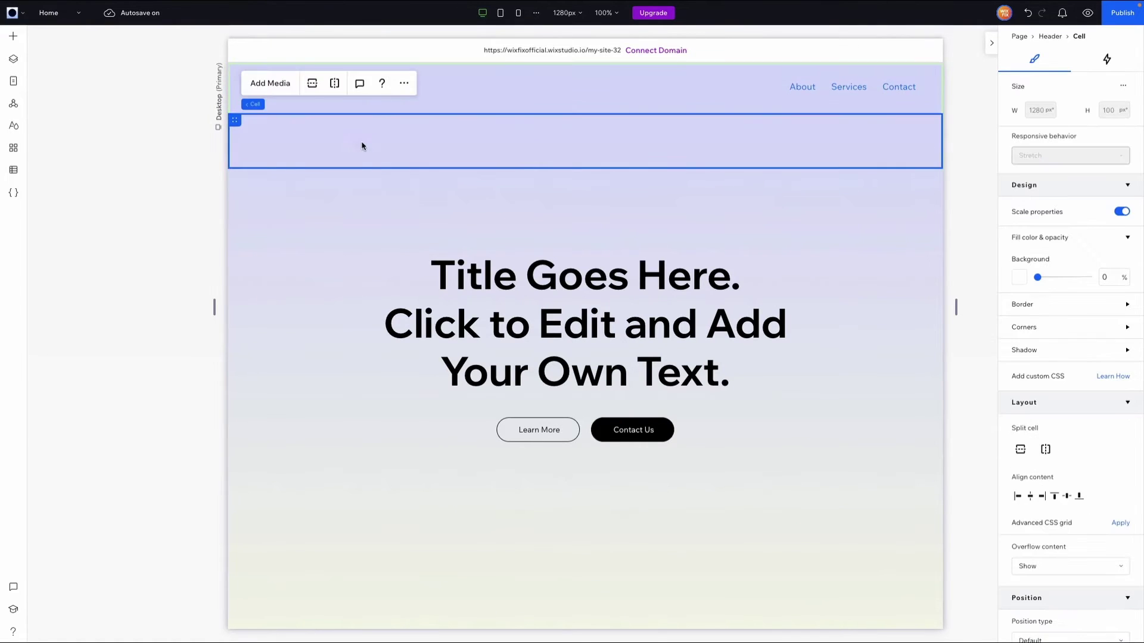
shift+click(373, 103)
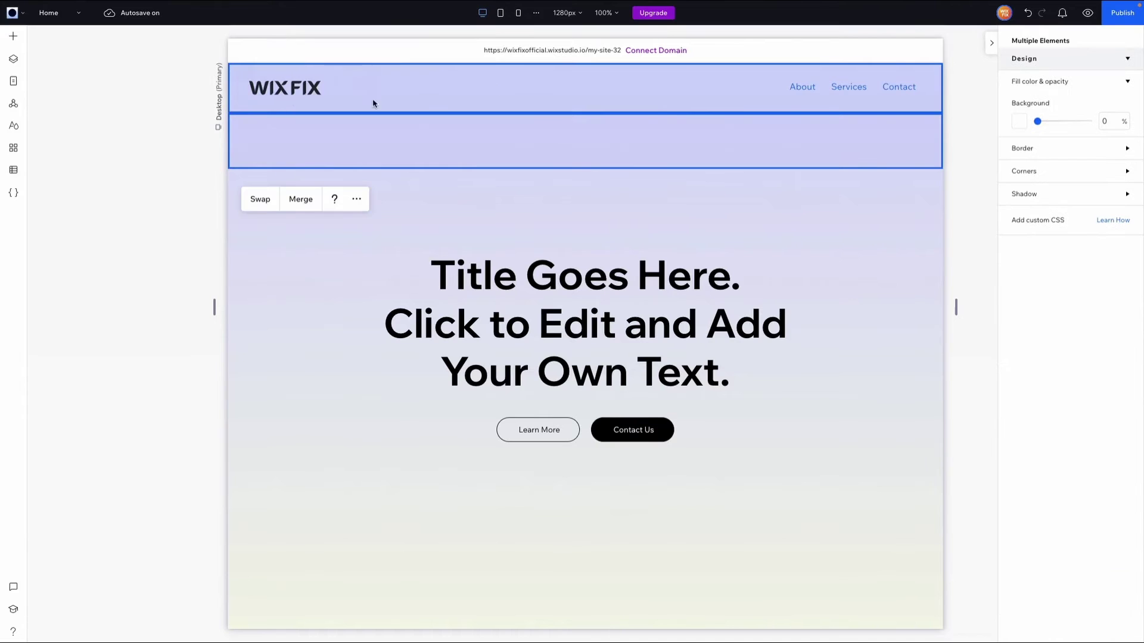
click(262, 197)
Add a black container strip stretched across the top header cell and make it taller
click(11, 35)
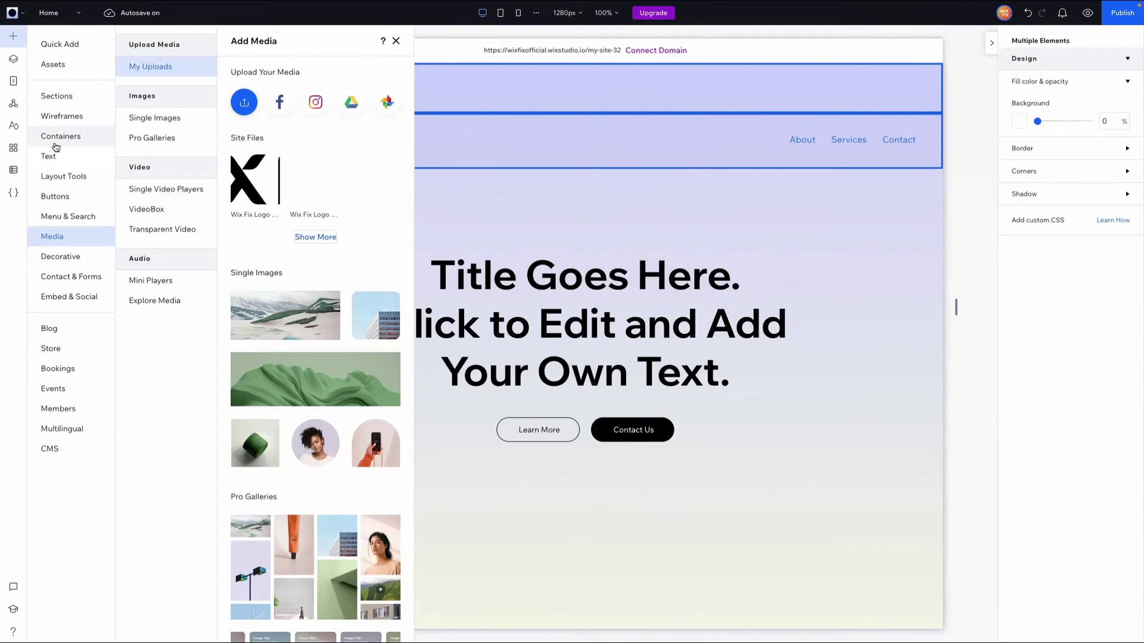
mouse_move(54, 147)
drag(329, 159, 606, 82)
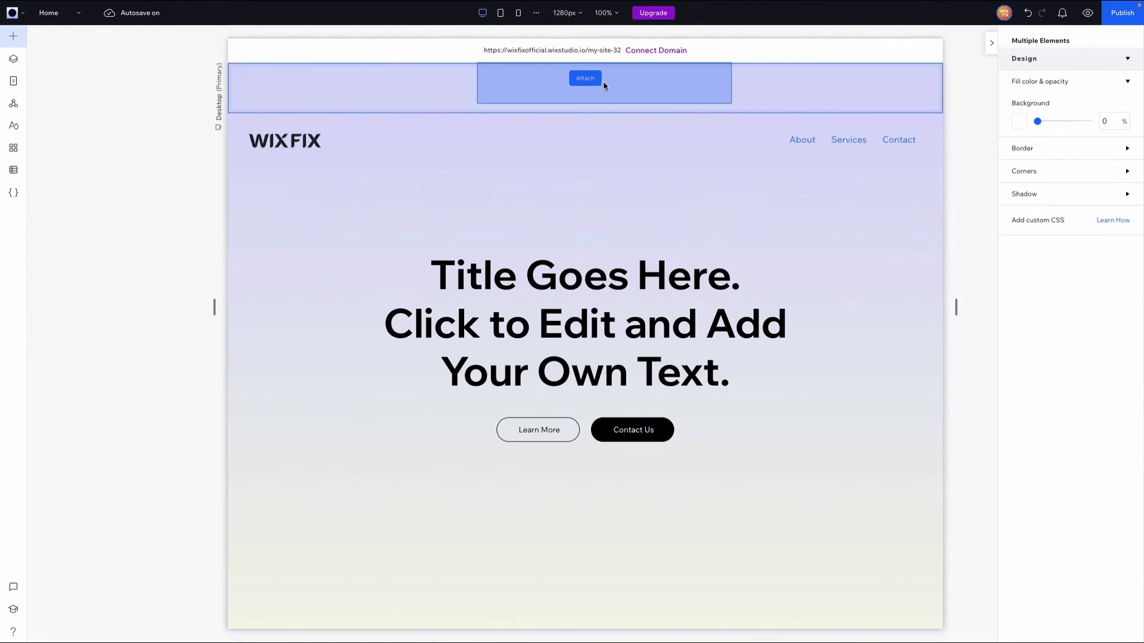
click(716, 81)
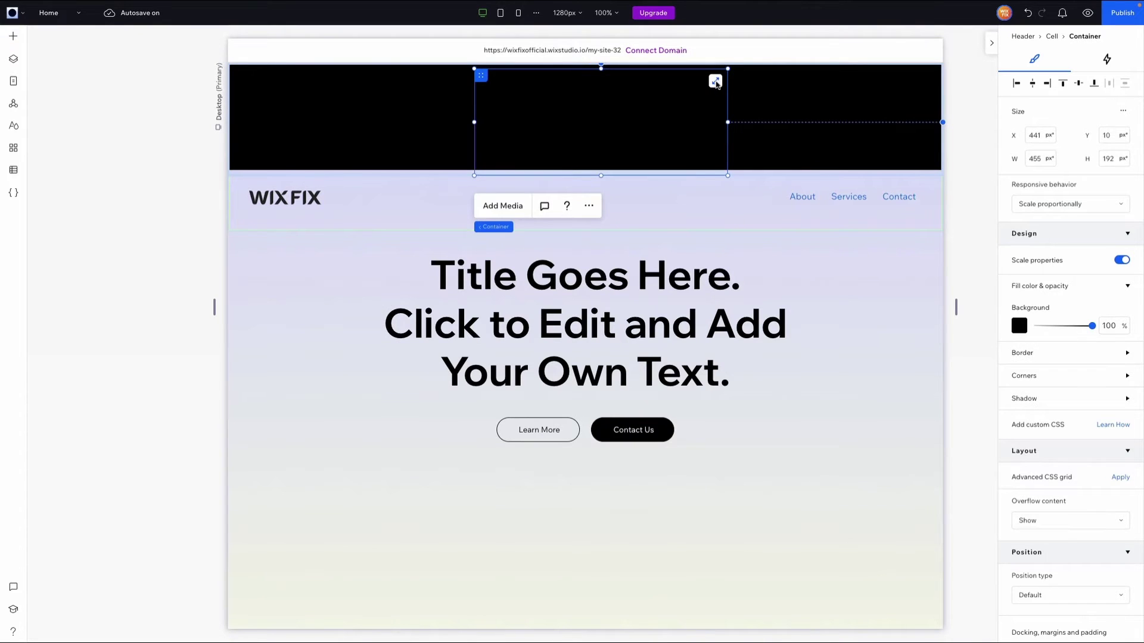
click(710, 199)
drag(564, 72, 564, 73)
click(540, 75)
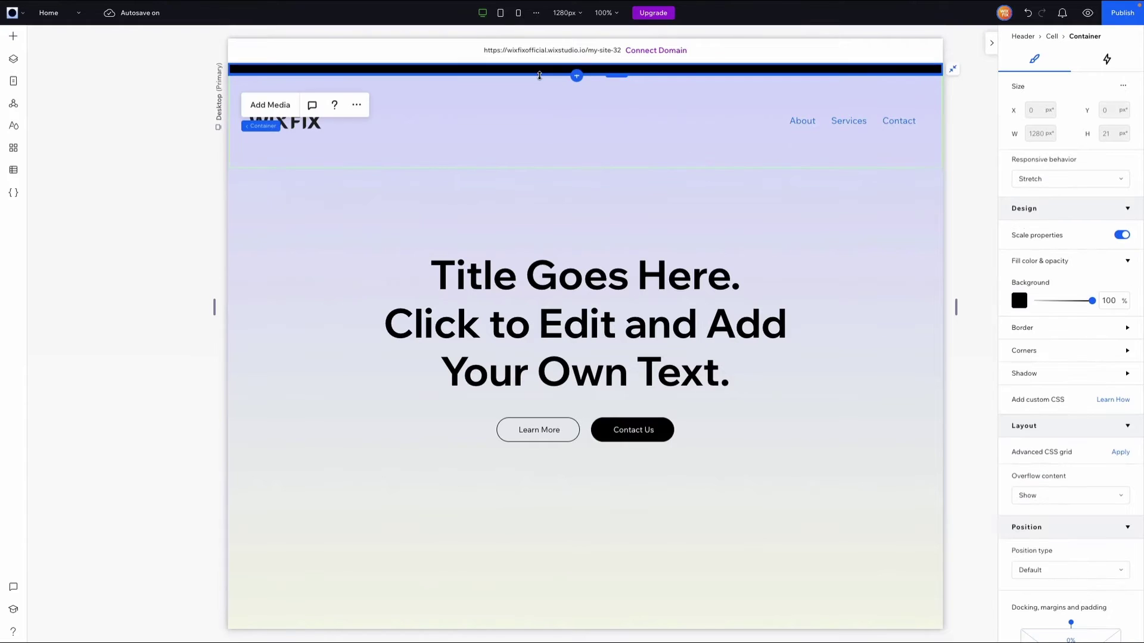
click(541, 105)
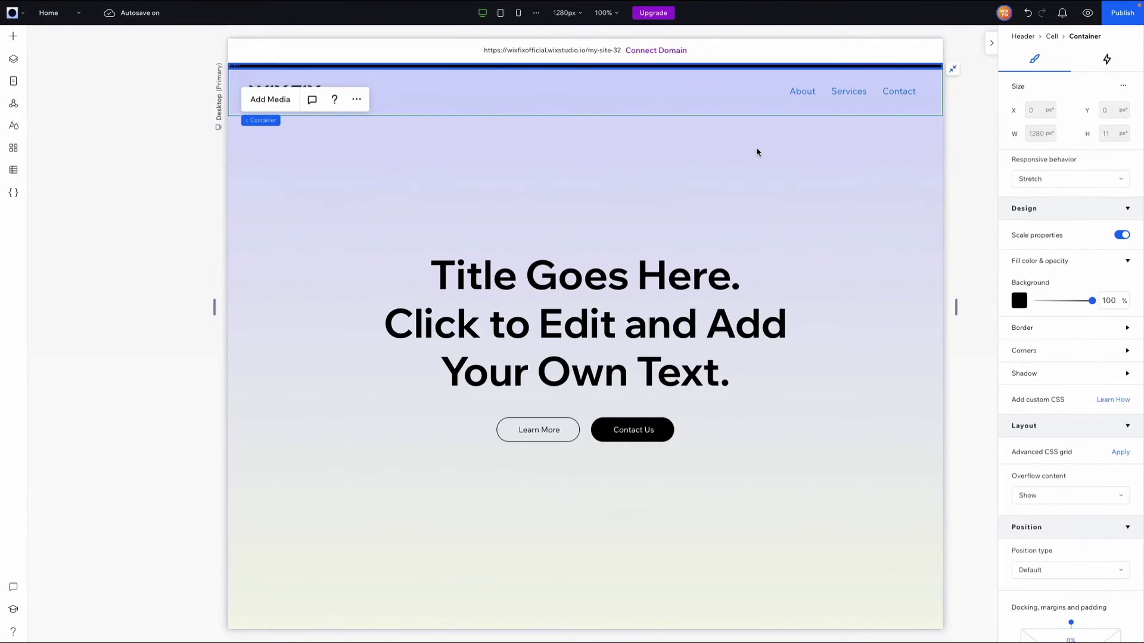
Set the whole header's Move transition distance to 11 px and preview the site
click(757, 152)
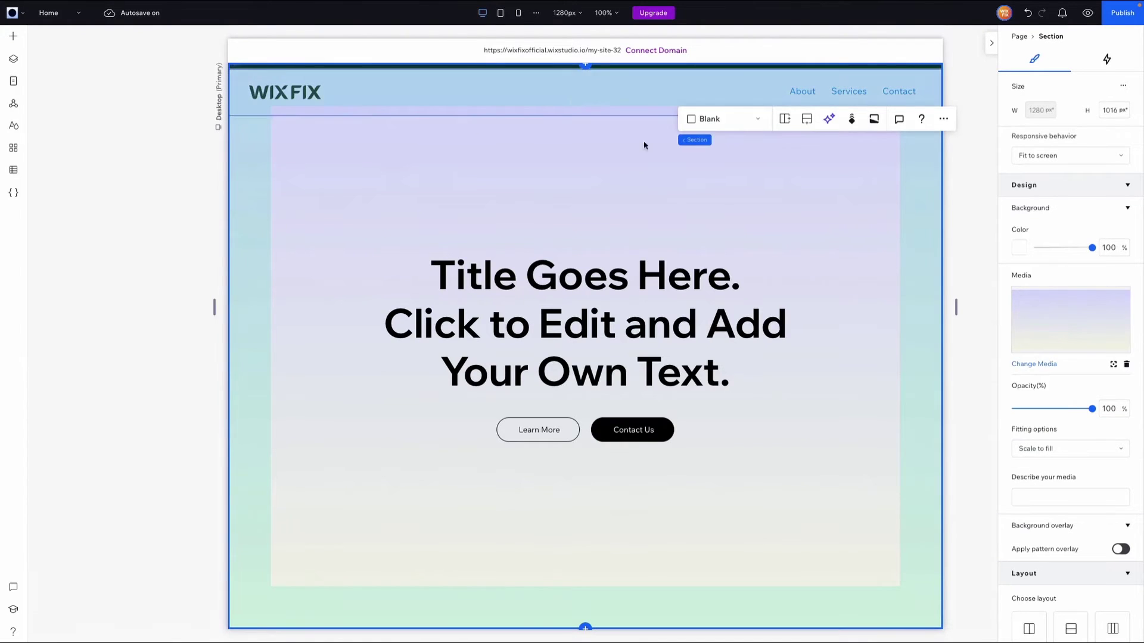
click(427, 109)
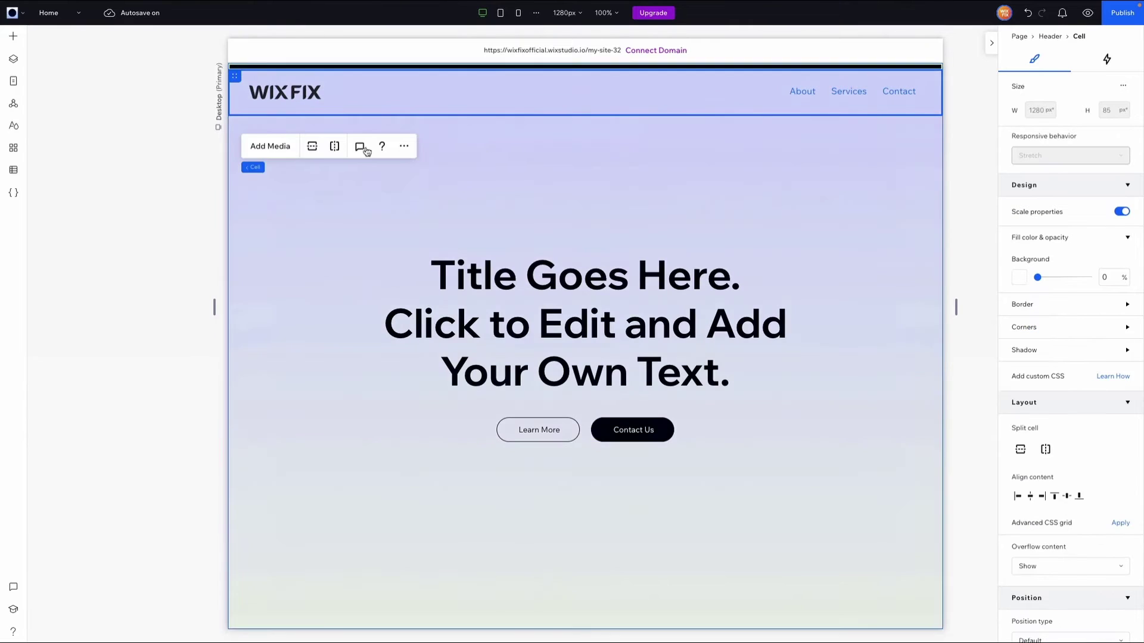
click(255, 168)
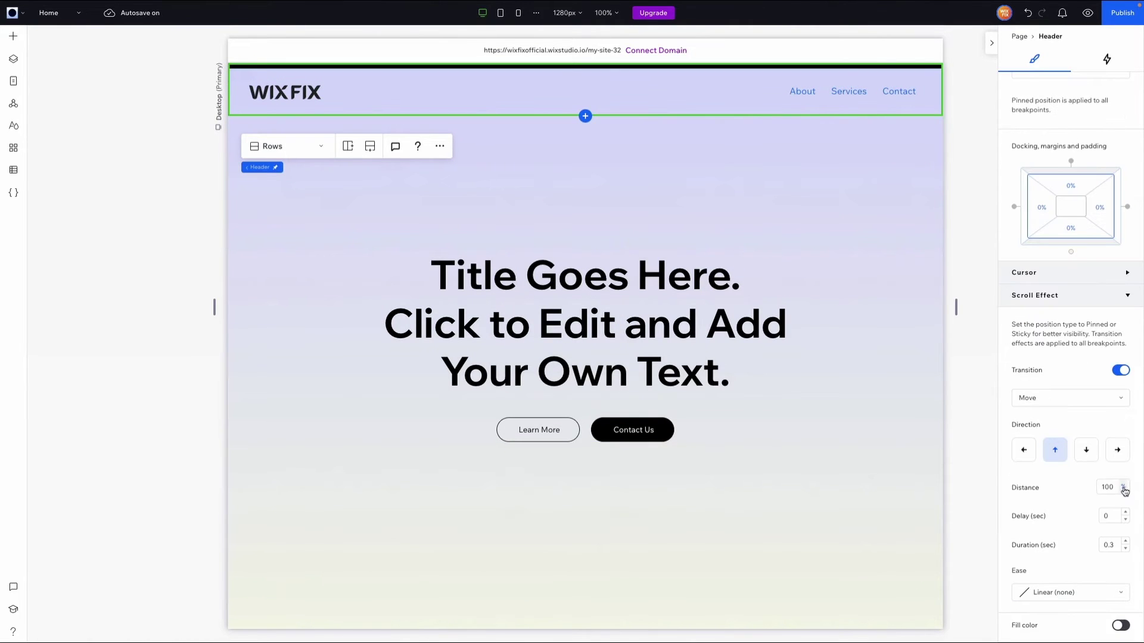
click(1121, 488)
click(1073, 470)
click(1108, 488)
text(11)
key(Return)
click(1087, 13)
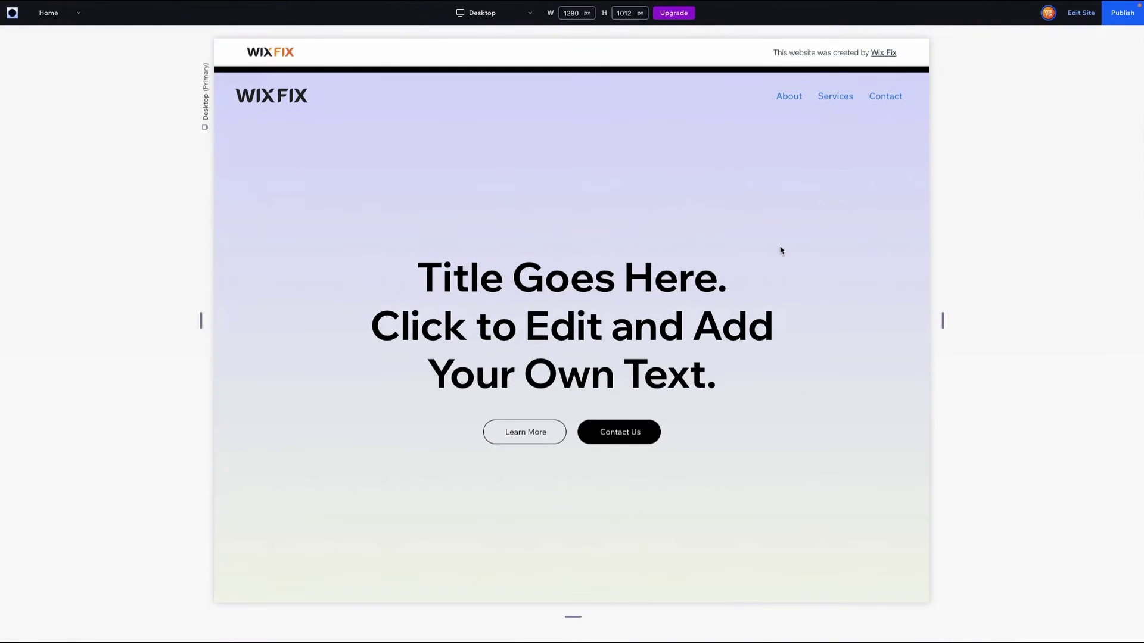
Scroll the preview down and back up to watch the pinned header, then return to editing
scroll(780, 250, down, 10)
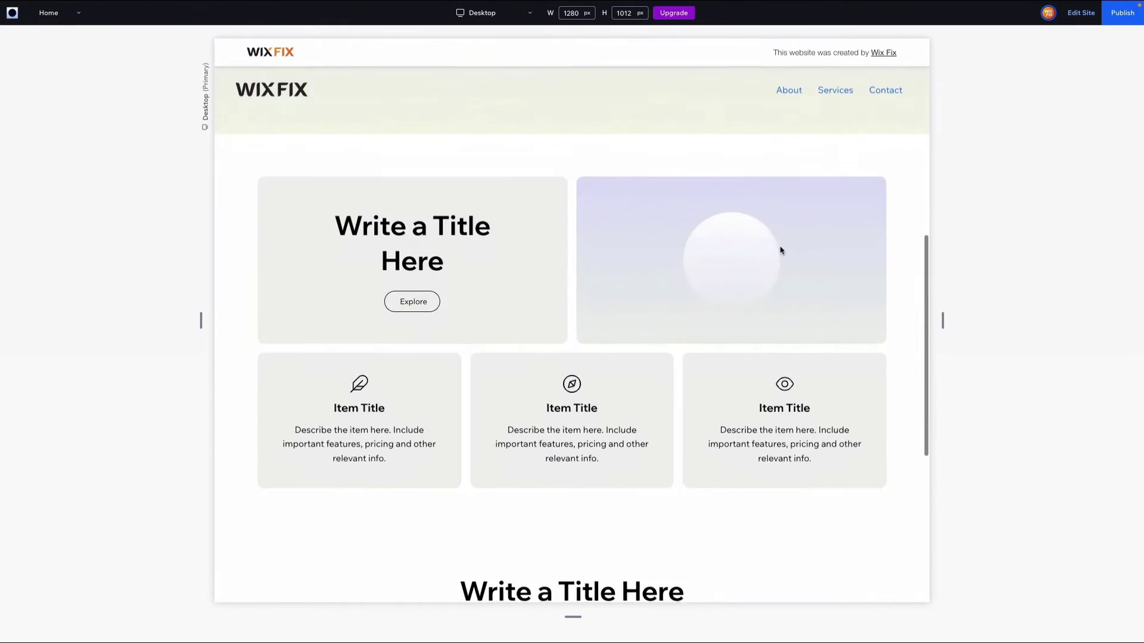
scroll(780, 250, down, 5)
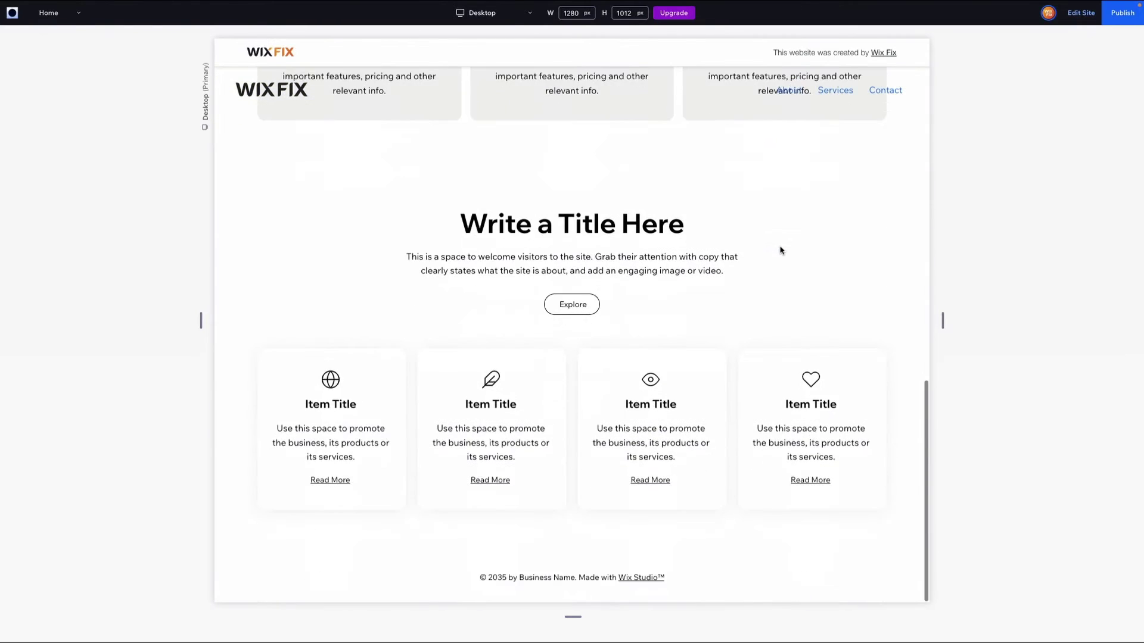
scroll(780, 250, up, 15)
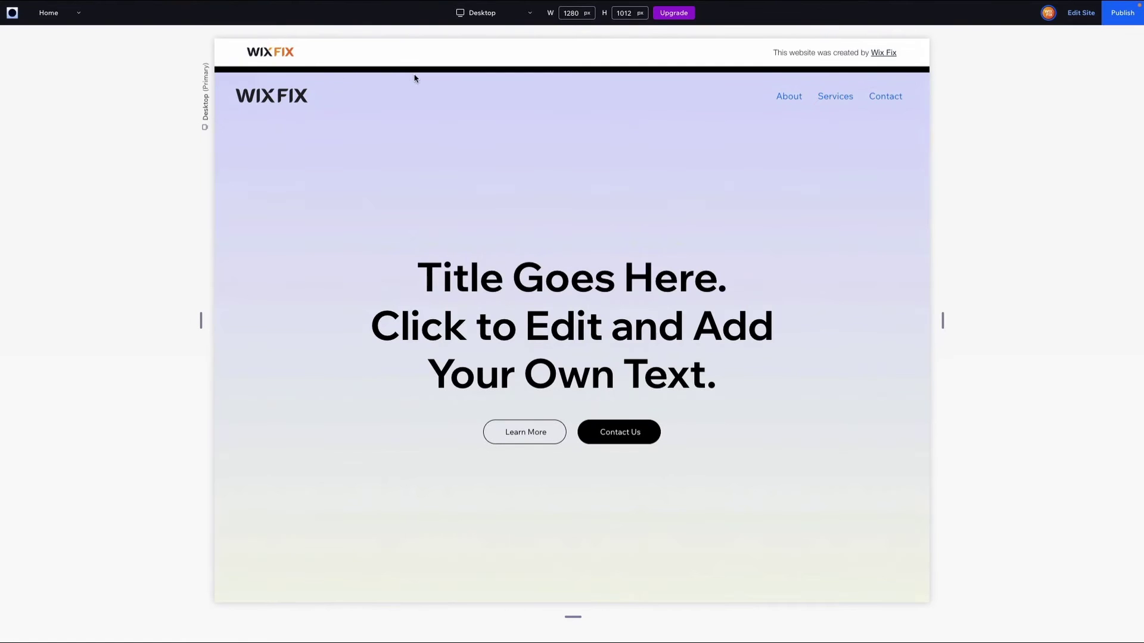
click(1080, 12)
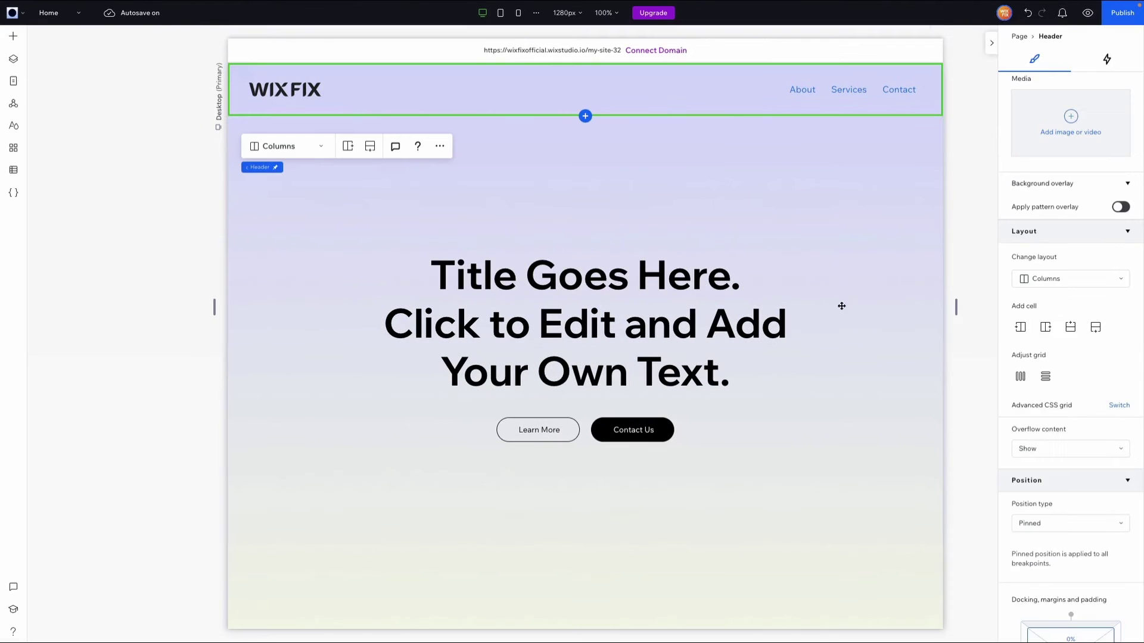
Keep Linear easing, enable Fill color, and switch the header's transition from Fade to Move
scroll(1081, 388, down, 5)
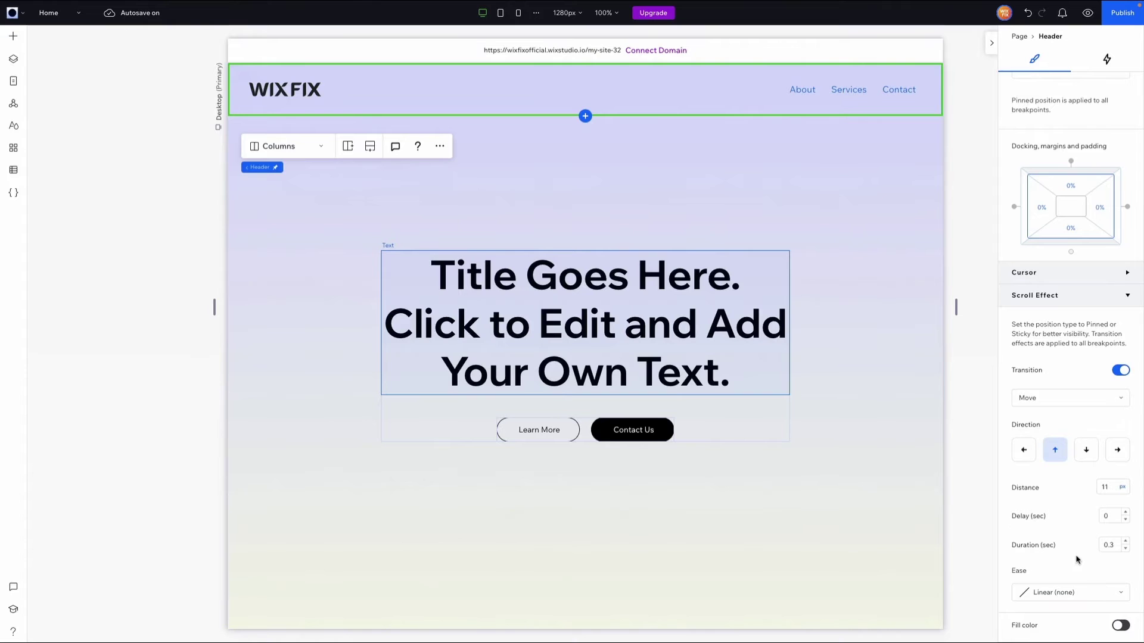
click(1049, 593)
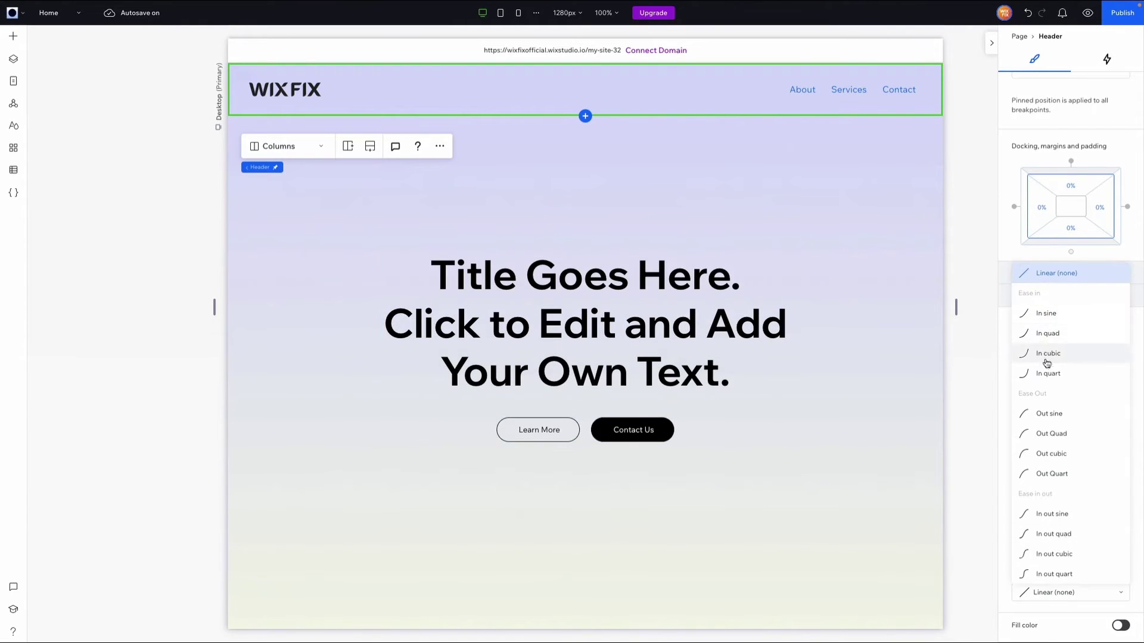
click(1046, 274)
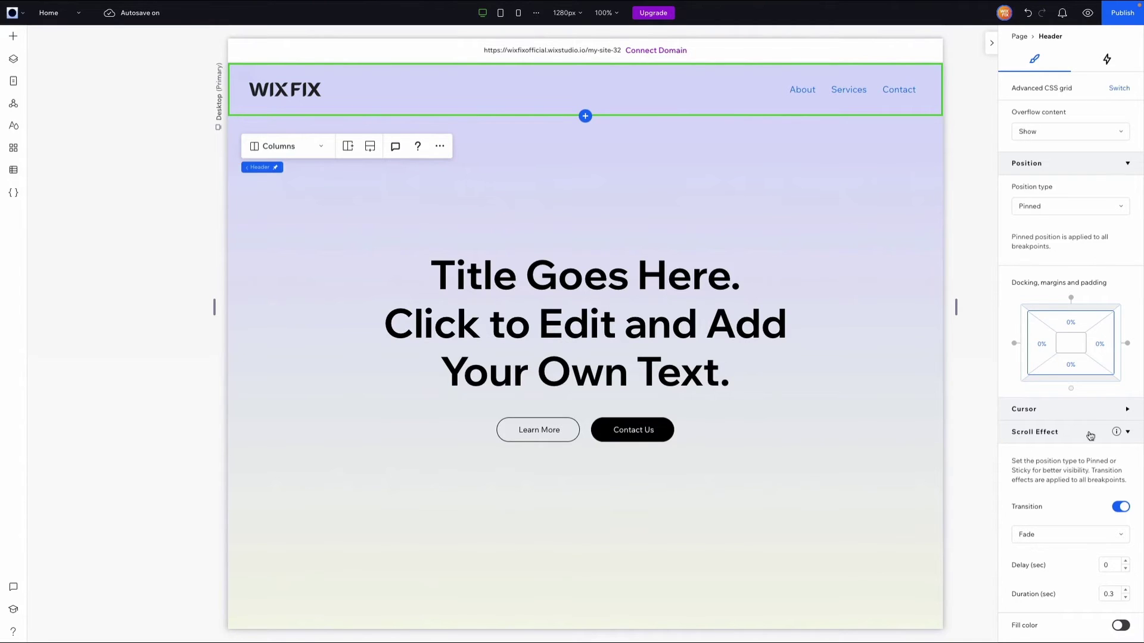
click(1121, 627)
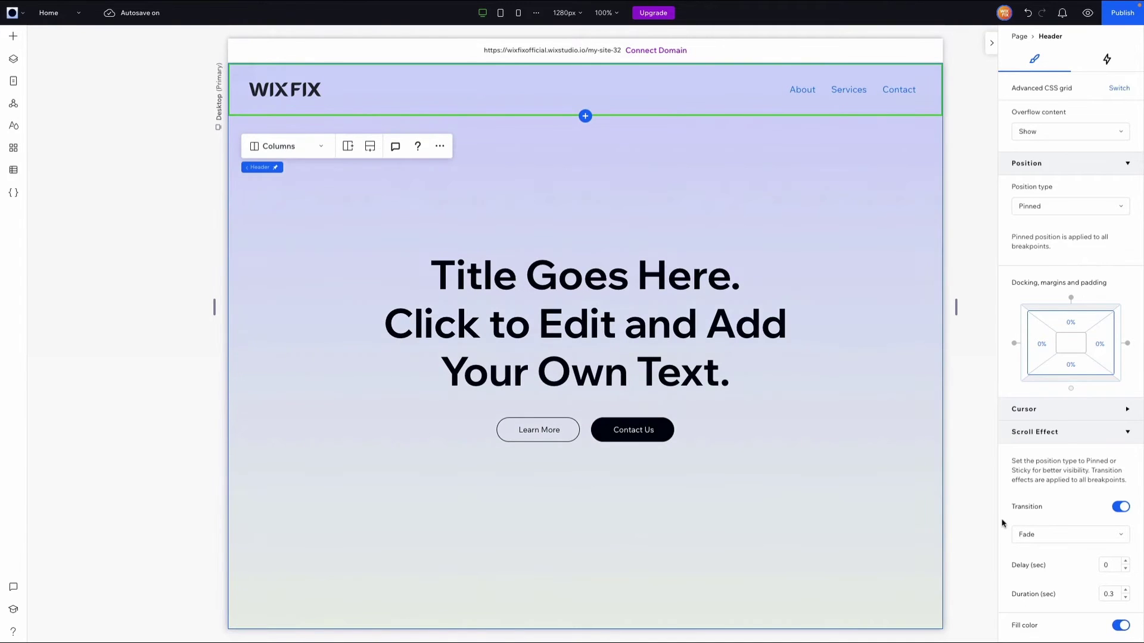
scroll(1003, 524, down, 1)
click(1049, 502)
click(1047, 486)
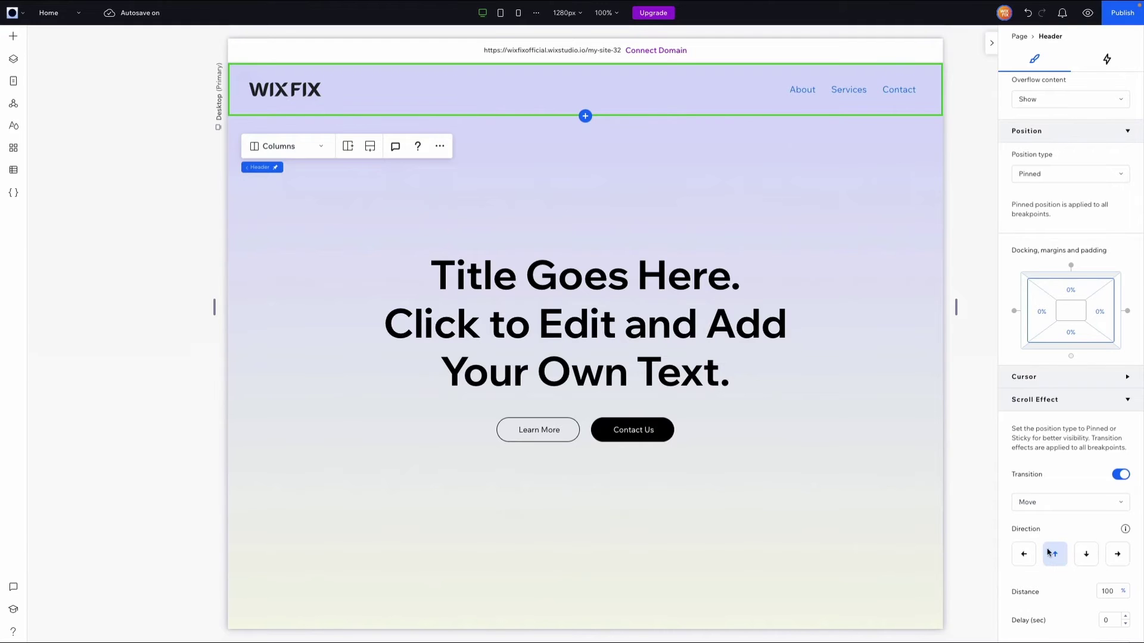
scroll(1119, 592, down, 4)
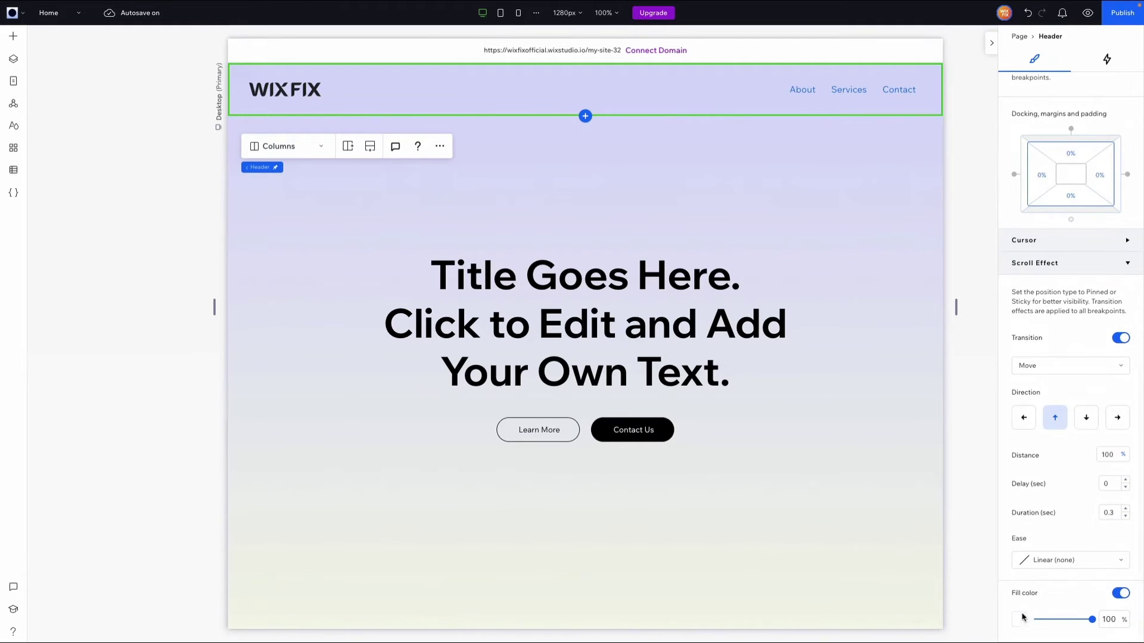
Preview the site and scroll down to the footer and back to the top
click(1088, 12)
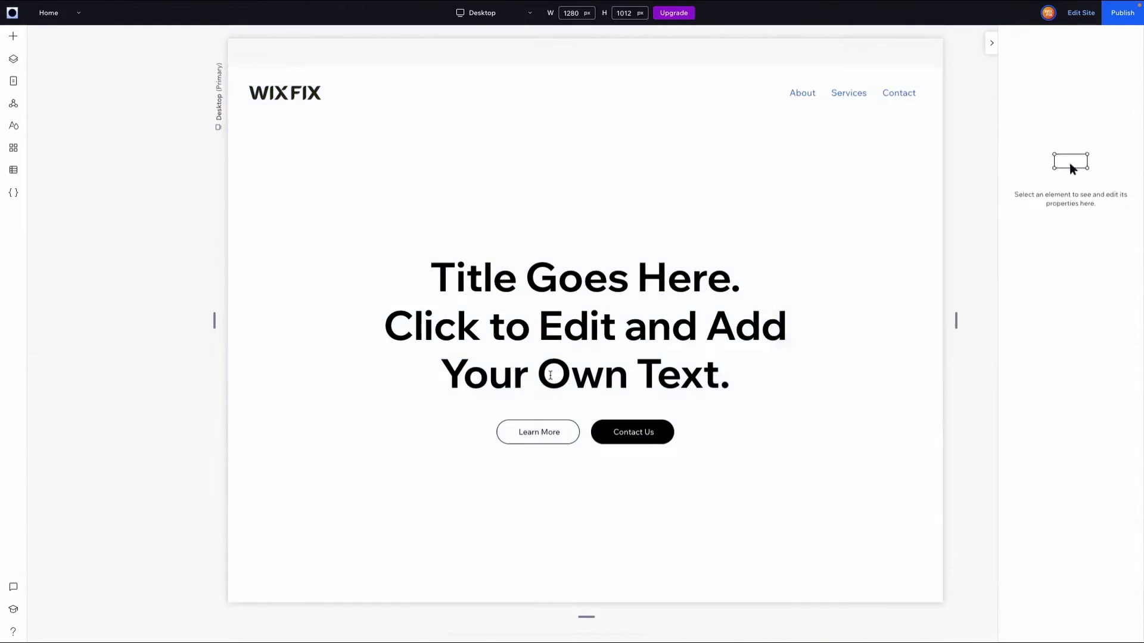
scroll(578, 199, down, 4)
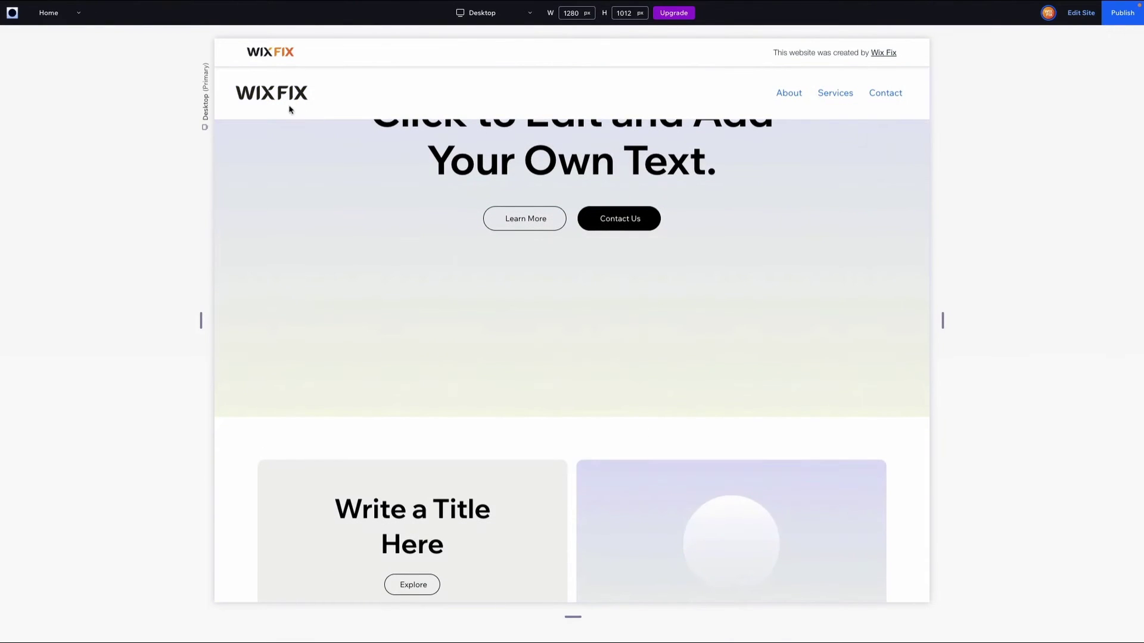
scroll(391, 230, down, 5)
scroll(391, 230, up, 5)
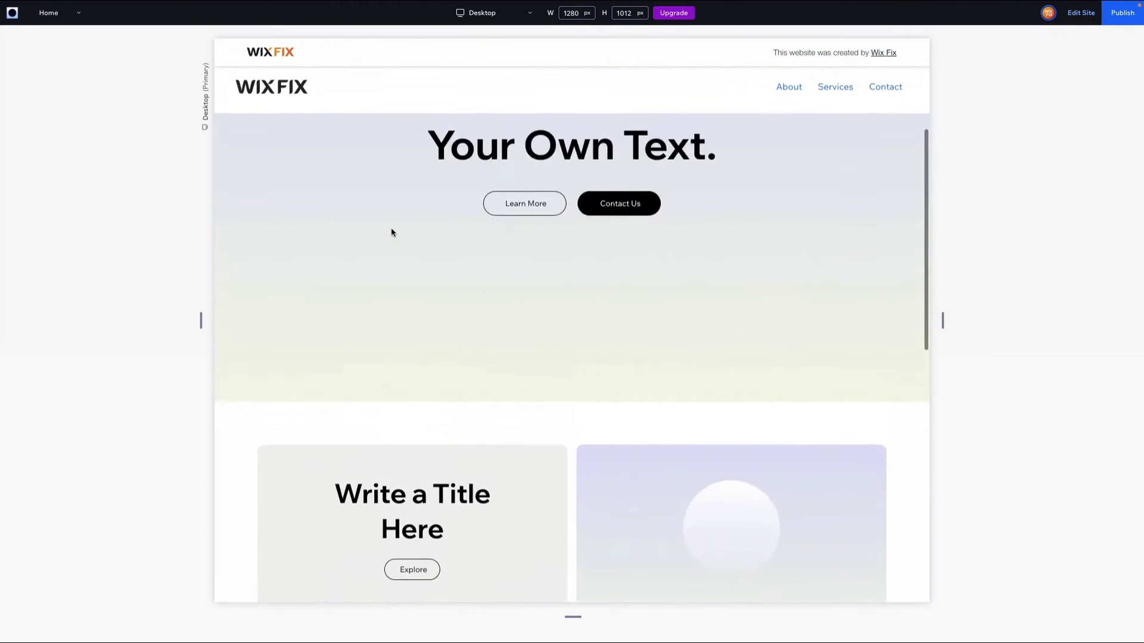
scroll(392, 232, down, 3)
scroll(391, 232, down, 5)
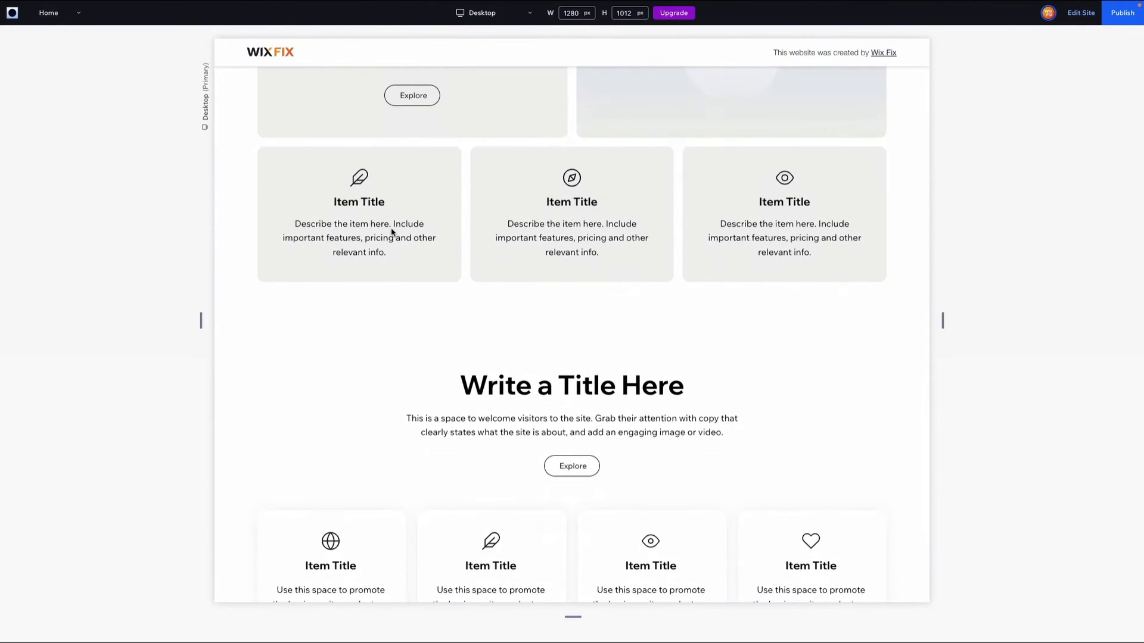
scroll(392, 232, down, 3)
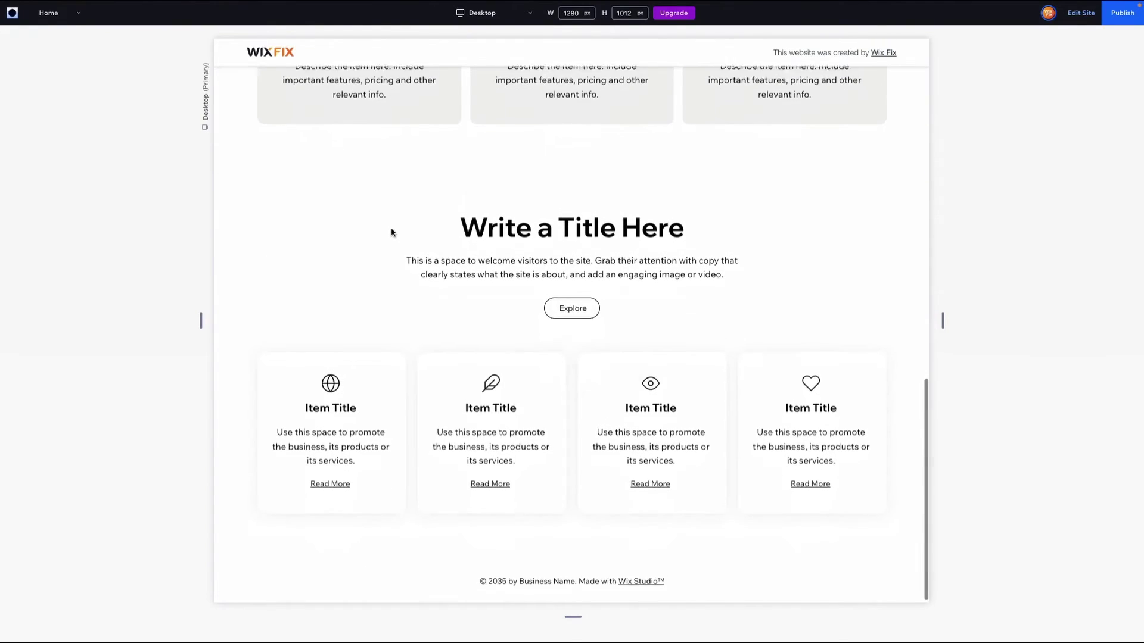
scroll(392, 232, up, 4)
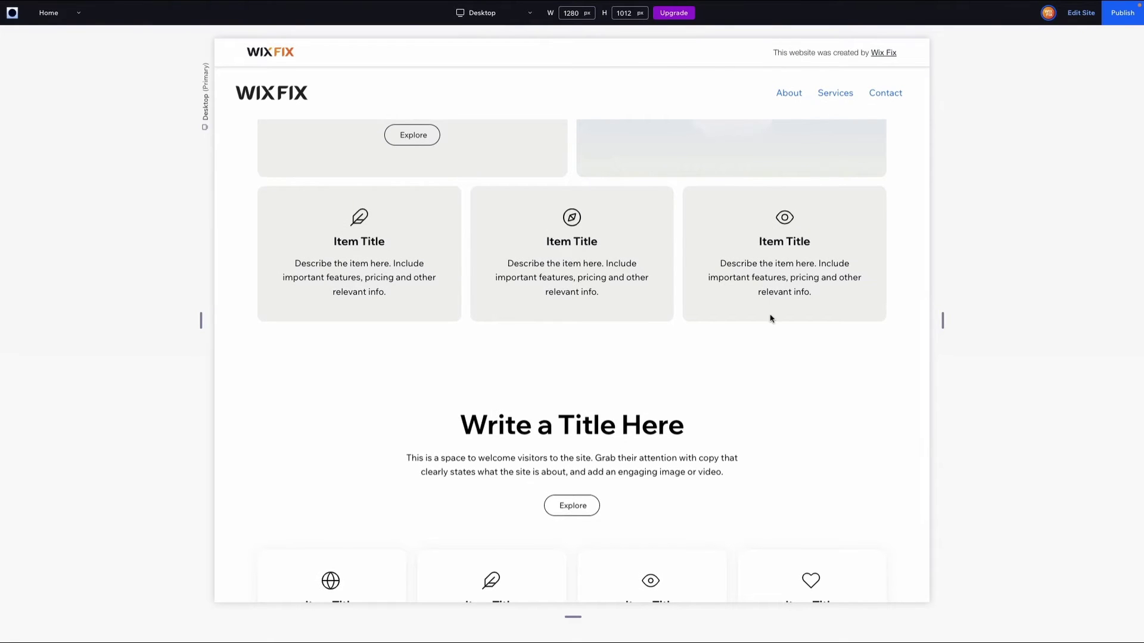
scroll(770, 319, up, 10)
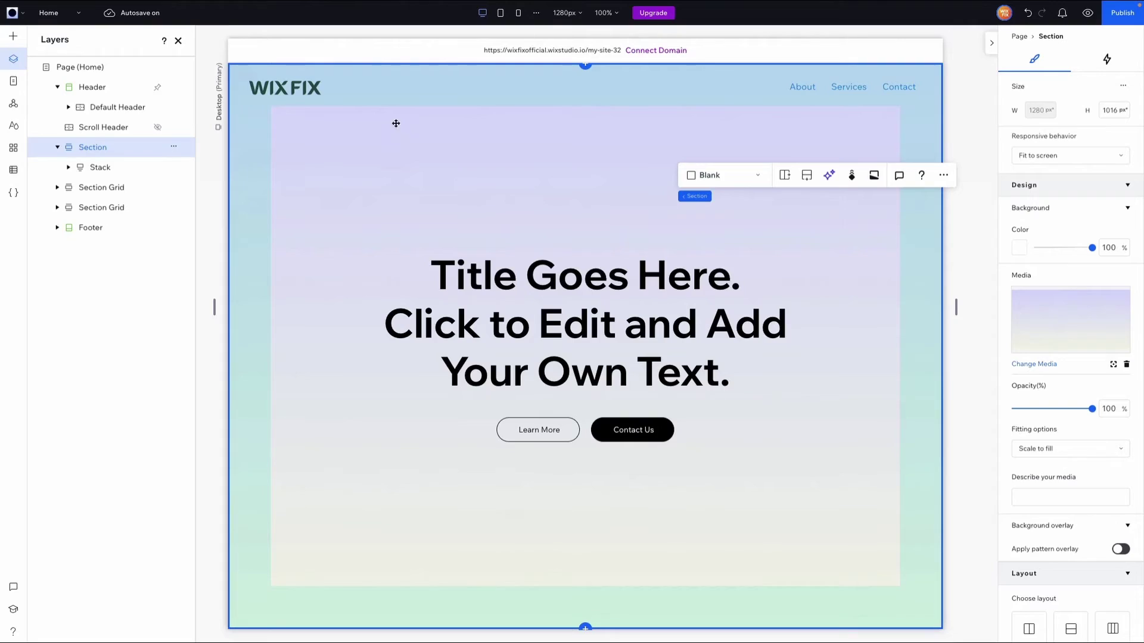
Select the WIX FIX logo and Horizontal Menu together and apply Place in Container
click(396, 90)
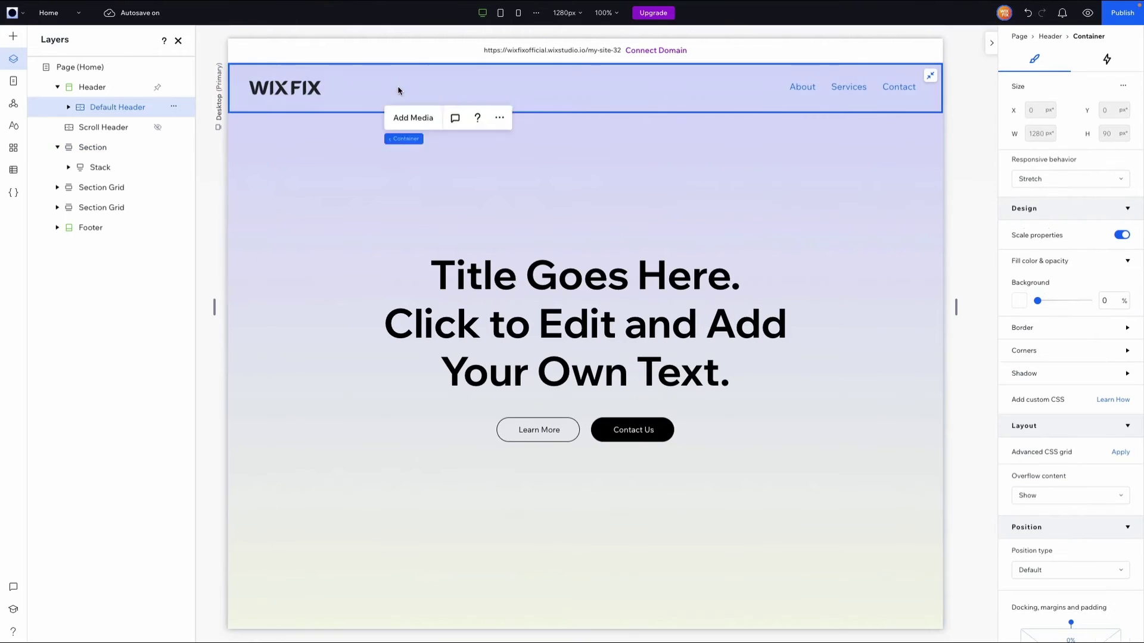
click(293, 87)
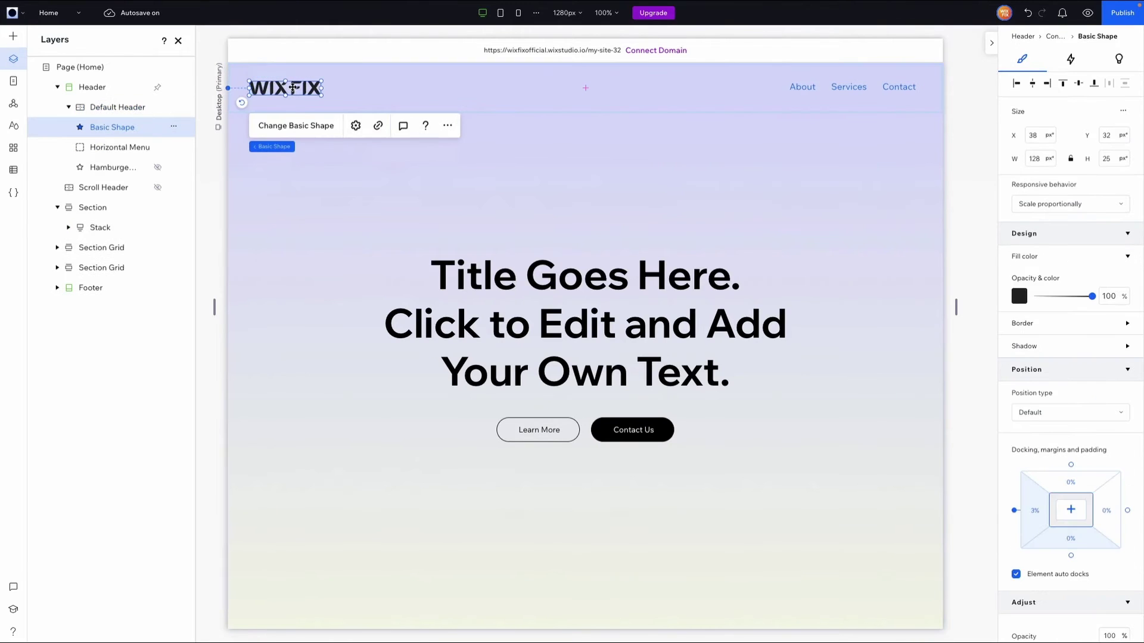
shift+click(884, 84)
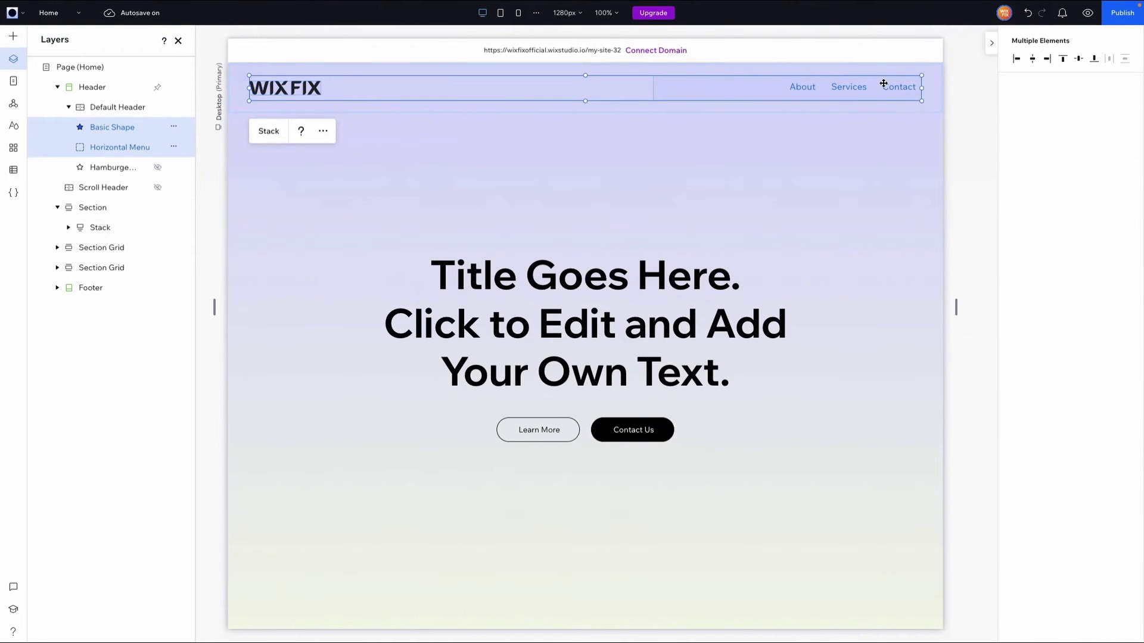
click(325, 132)
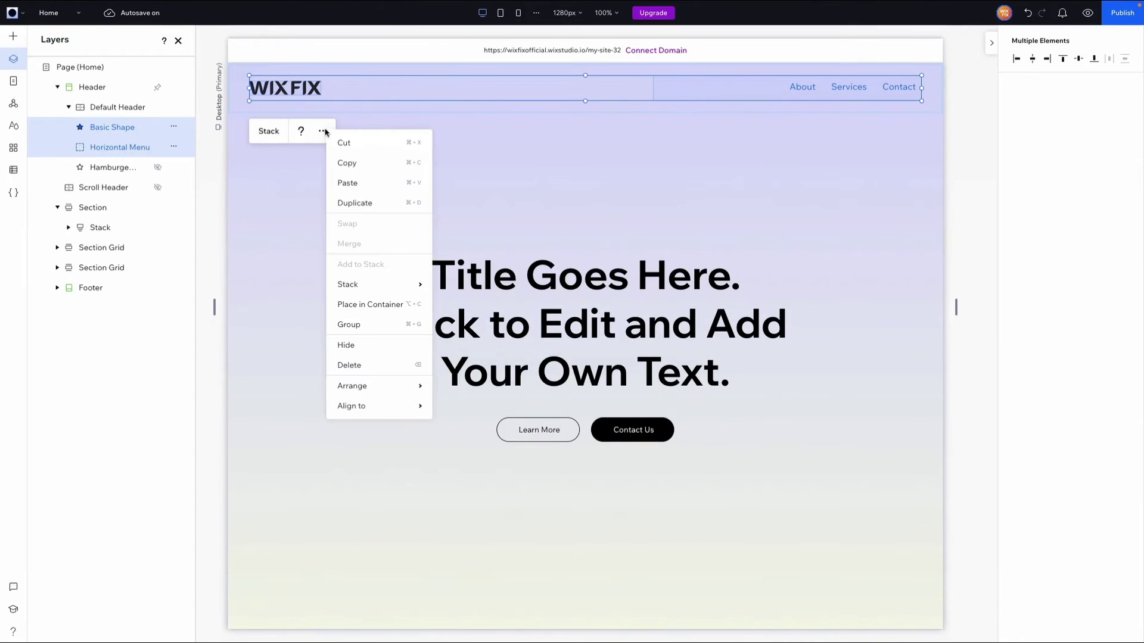
click(389, 305)
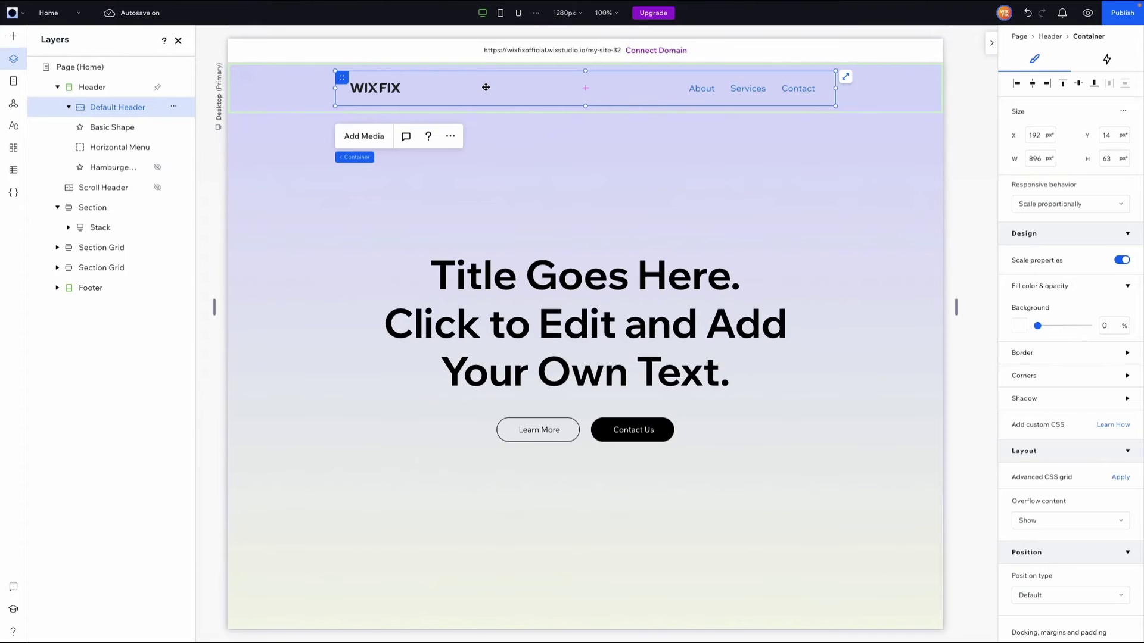
click(496, 221)
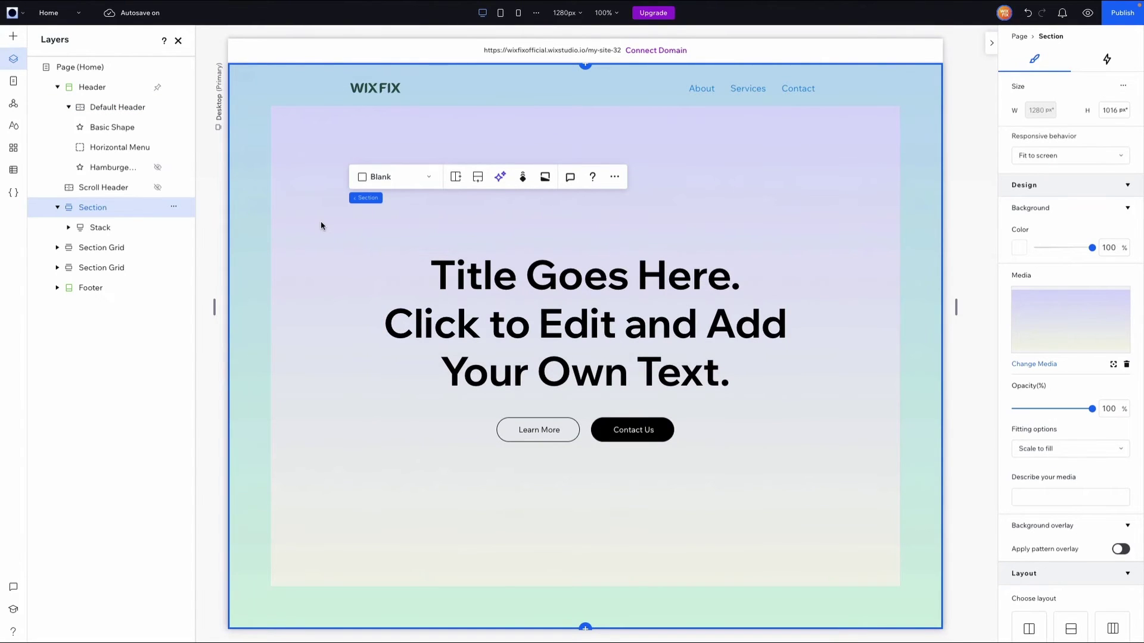
Paste a copy of the default header into the hero section and drag it upward
key(ctrl+z)
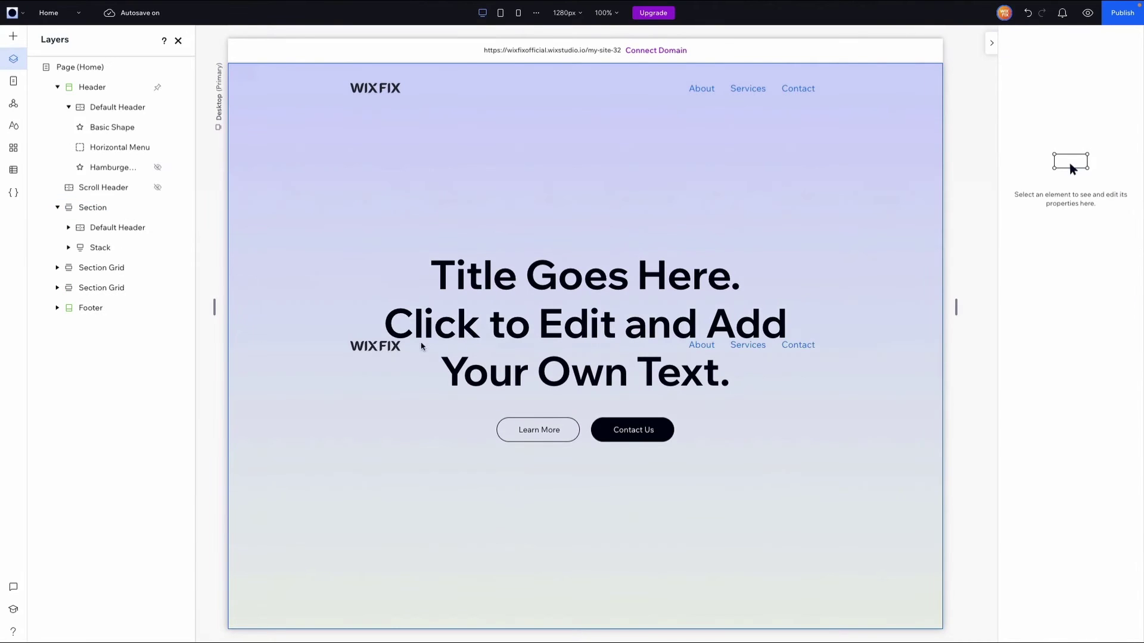
click(360, 346)
drag(340, 332, 334, 180)
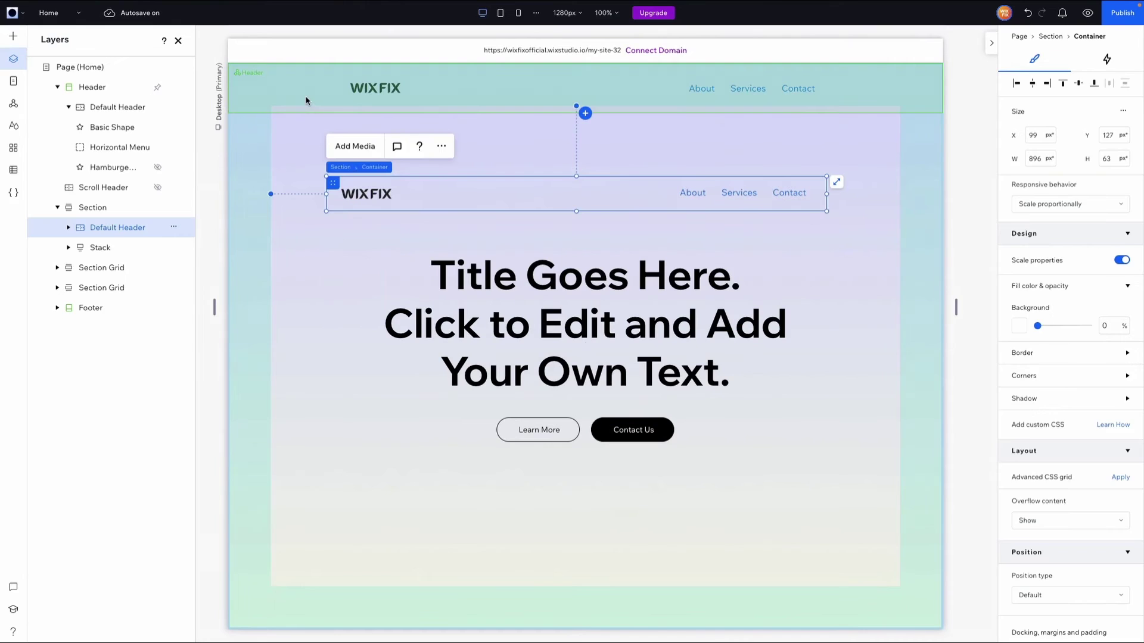
Remove the original header from the page and move the copied container near the section top
click(306, 97)
click(172, 87)
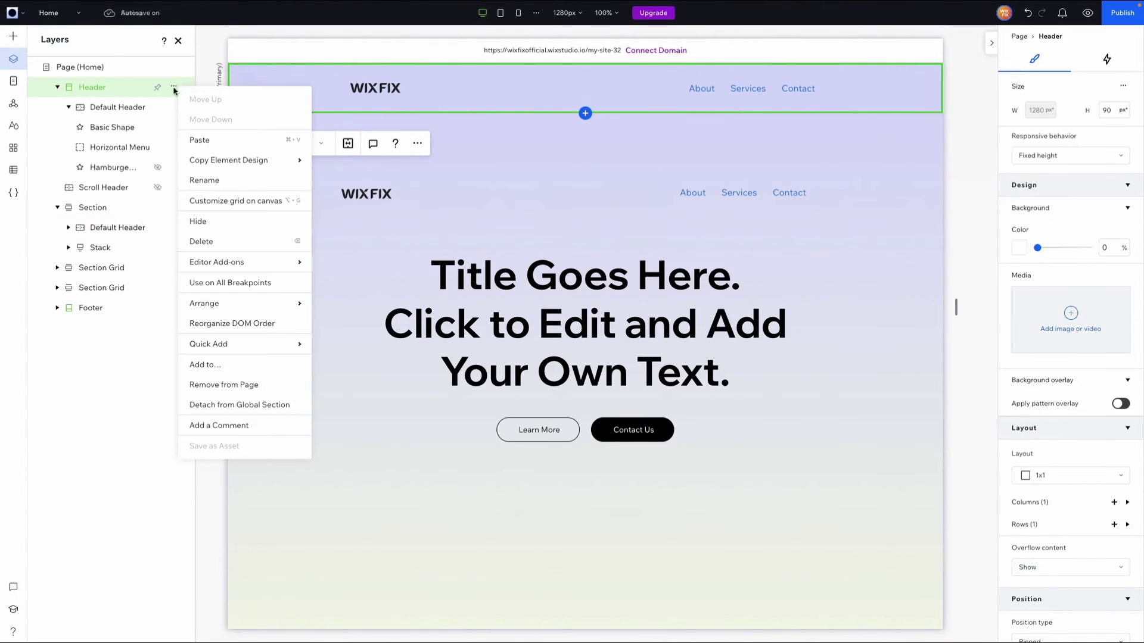
click(239, 385)
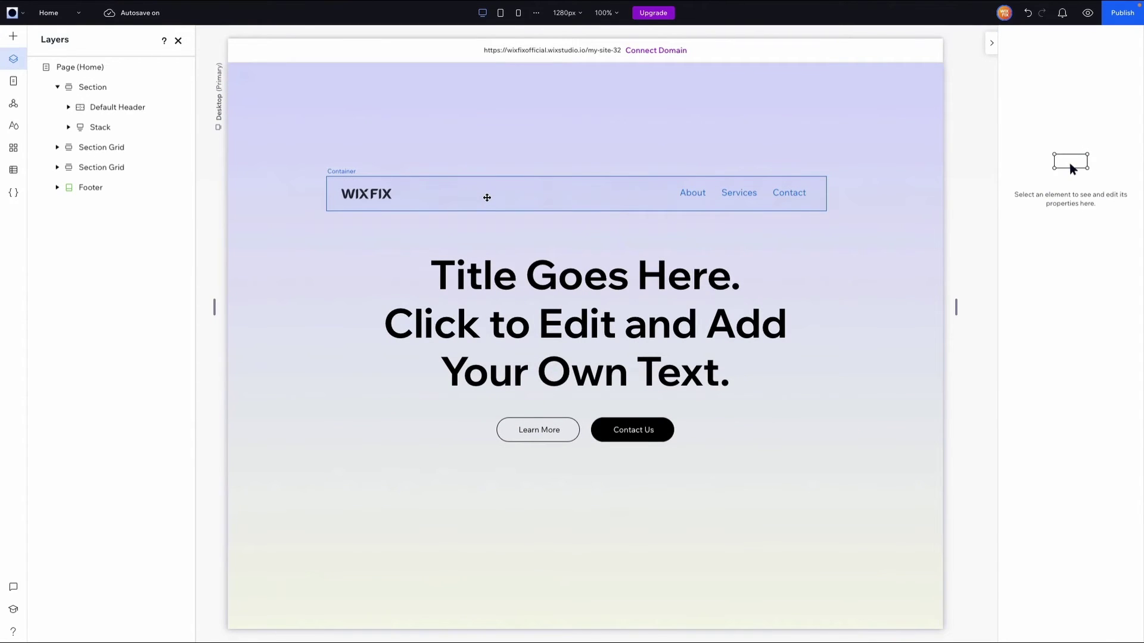
click(487, 198)
drag(501, 194, 507, 136)
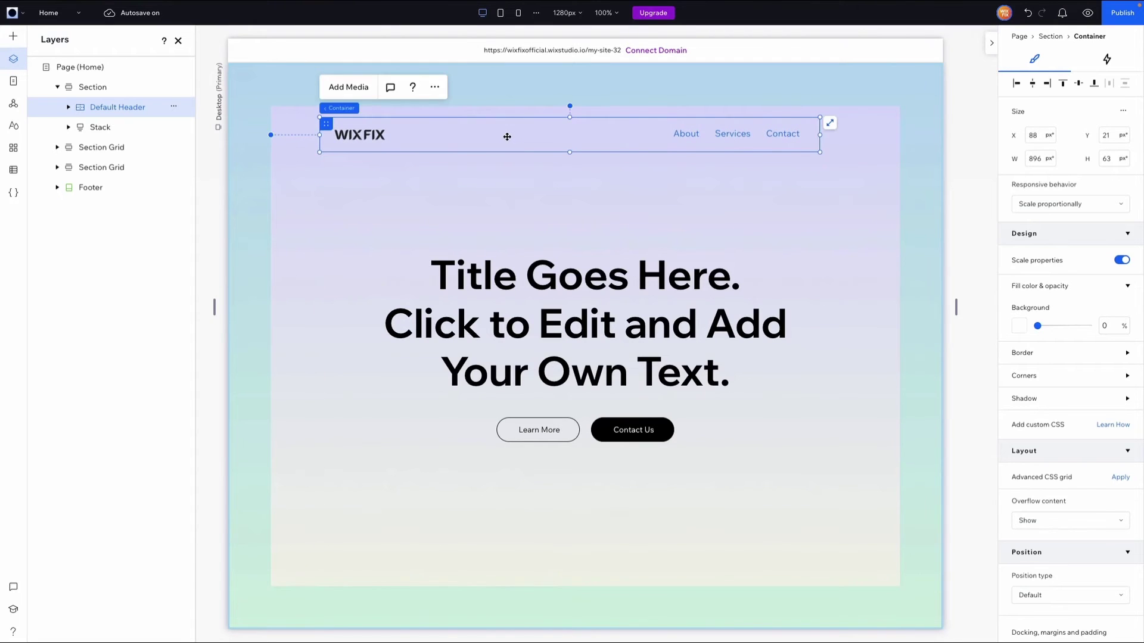
Duplicate the header container below the original and make the copy's logo blue
key(Escape)
key(ctrl+v)
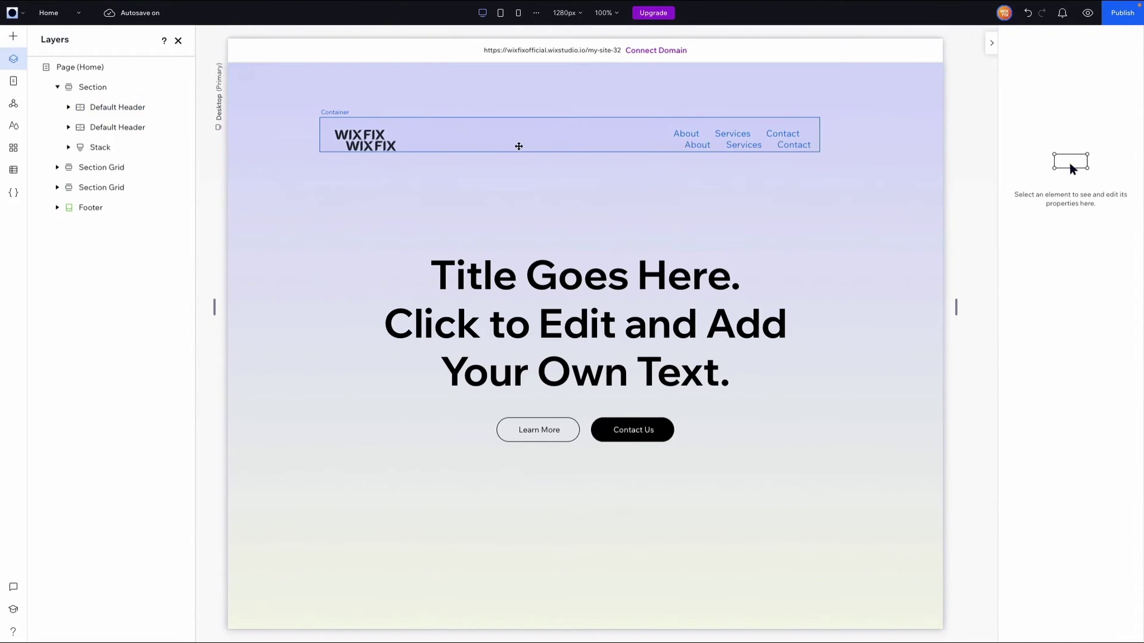
drag(539, 146, 498, 186)
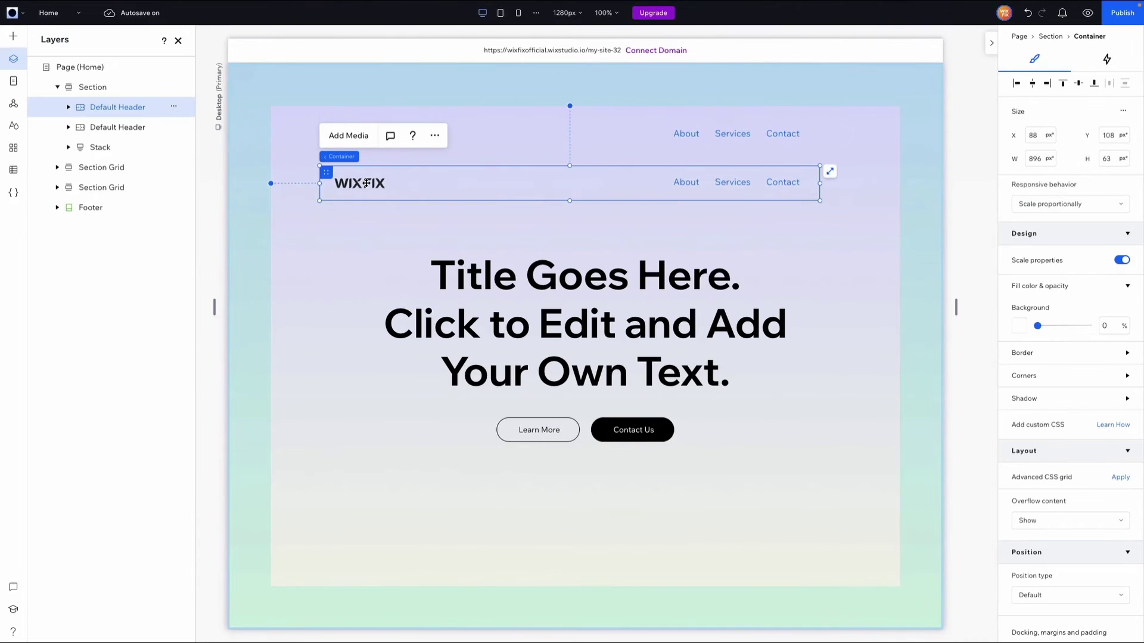
click(366, 183)
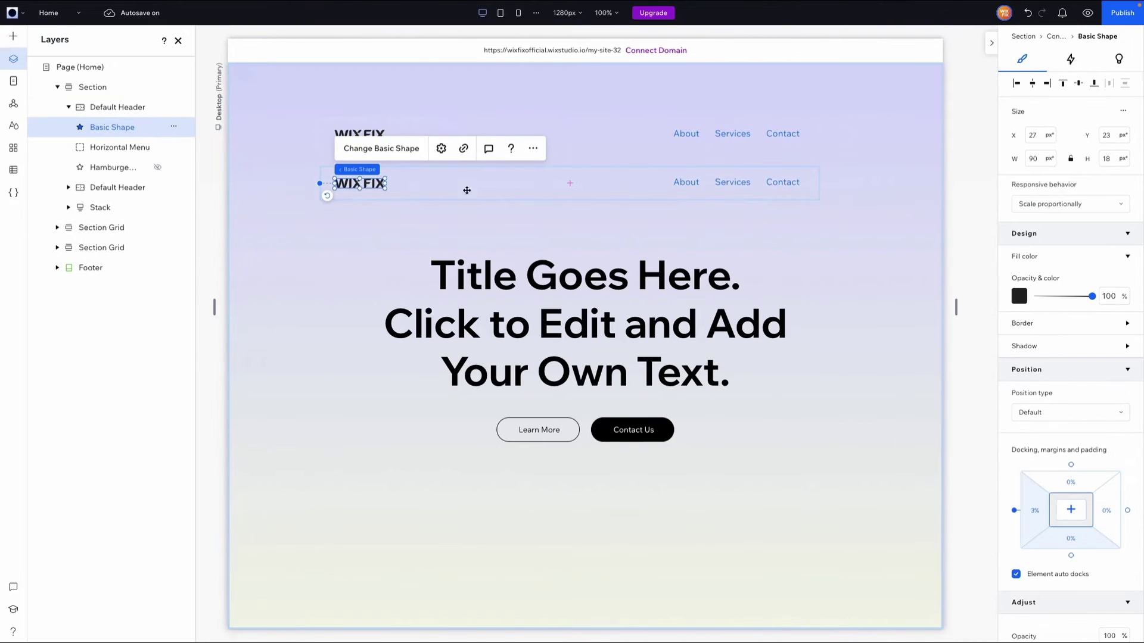
click(1017, 301)
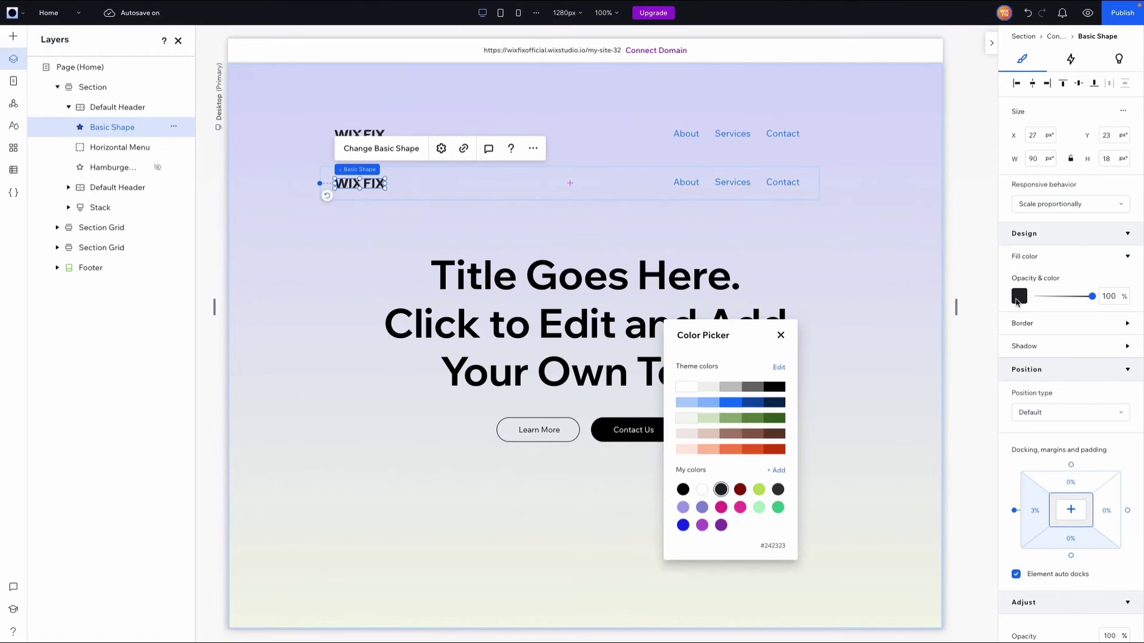
click(730, 402)
click(882, 287)
click(883, 287)
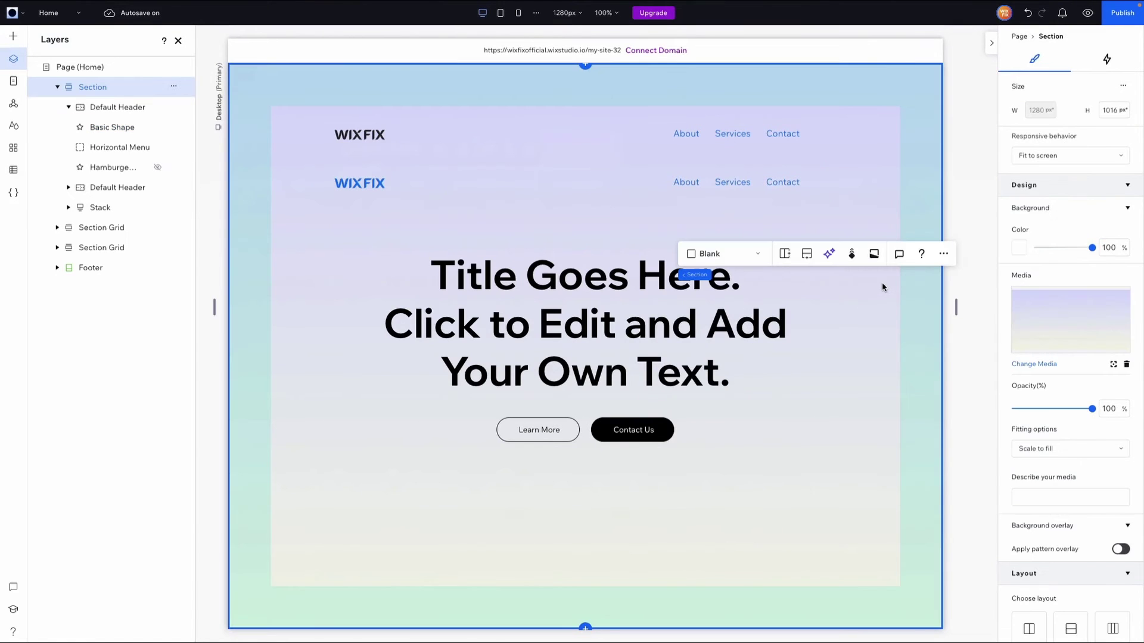
Add an HTML embed inside the duplicate header, stretch it full width, and open its code settings
click(441, 187)
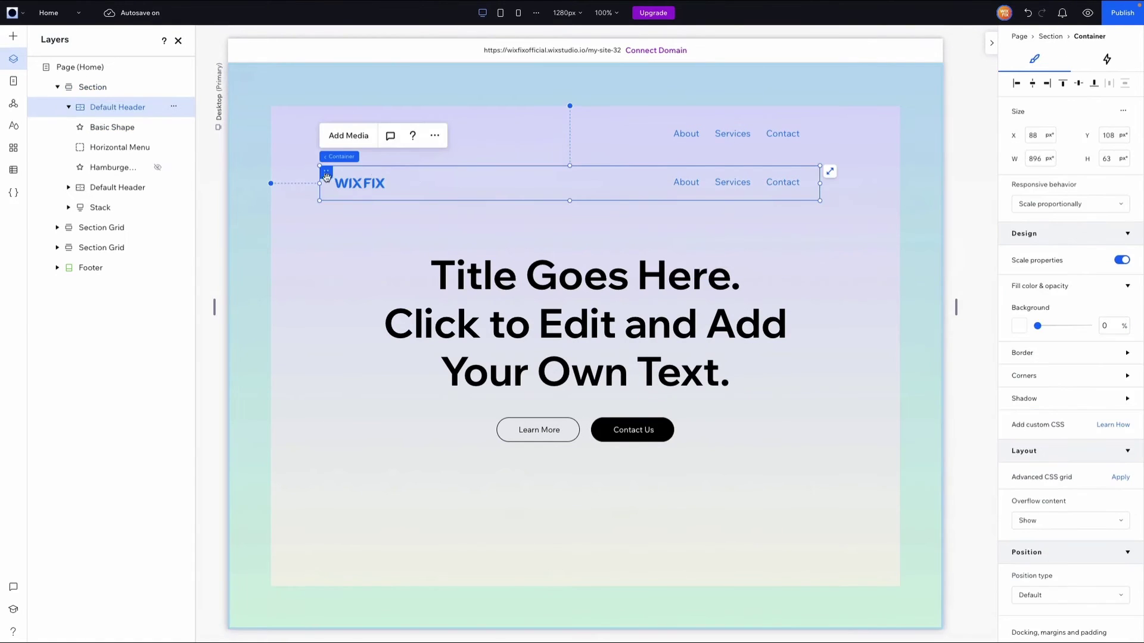
click(13, 36)
drag(274, 369, 495, 186)
click(614, 177)
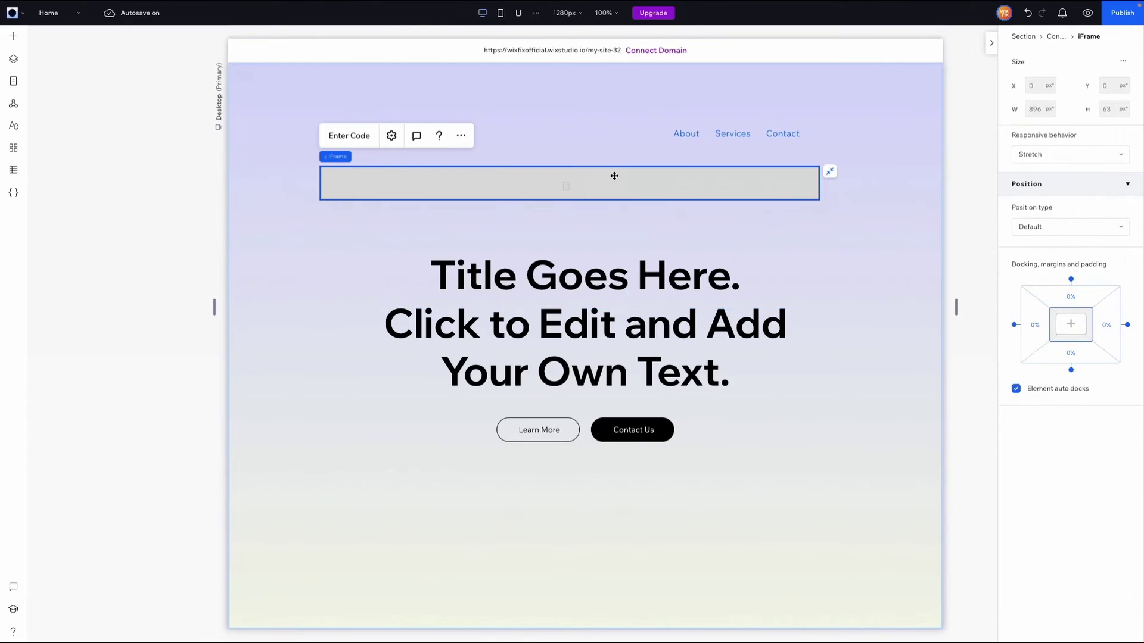
click(360, 141)
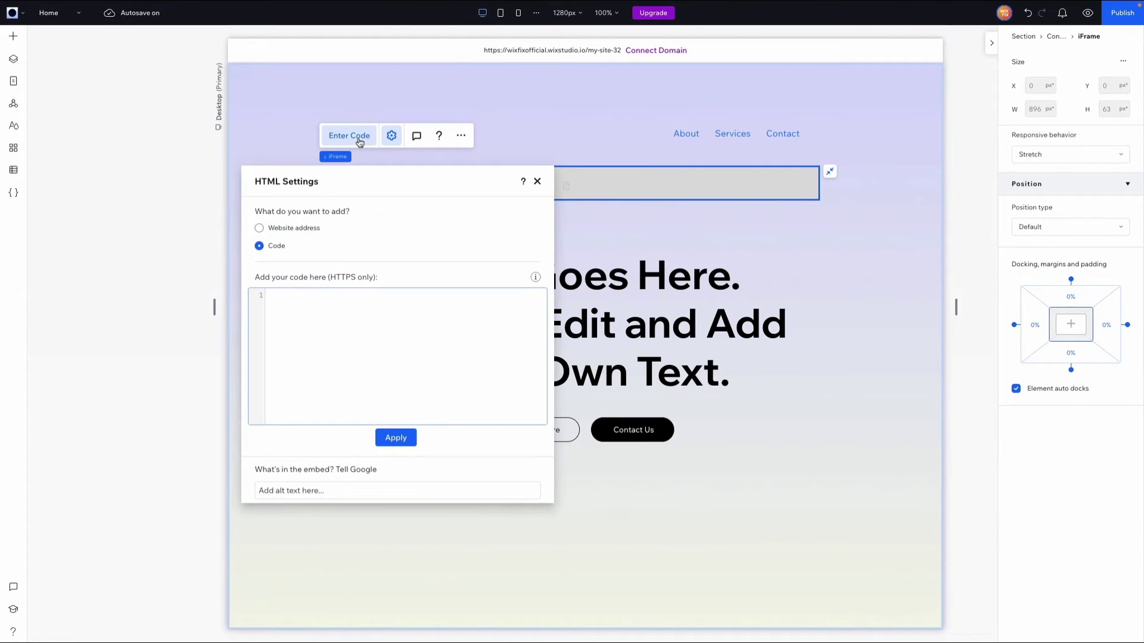
key(ctrl+Tab)
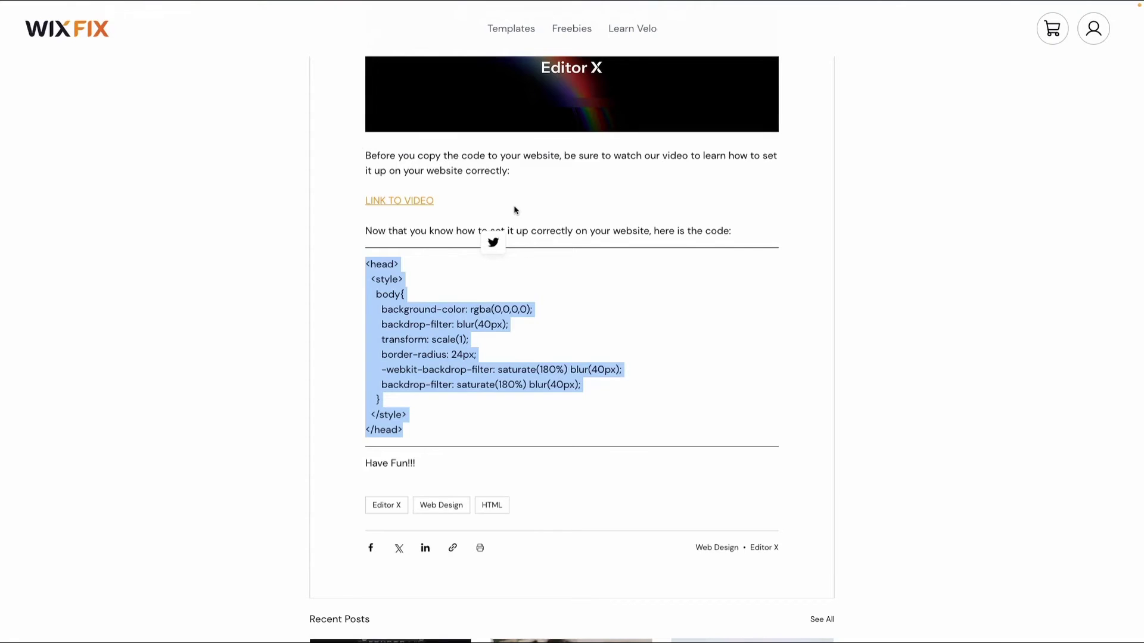
Copy the blog's backdrop-blur CSS and paste it as the embed's code, then apply with Update
scroll(515, 210, up, 6)
scroll(449, 200, down, 2)
scroll(449, 202, down, 1)
scroll(430, 287, down, 6)
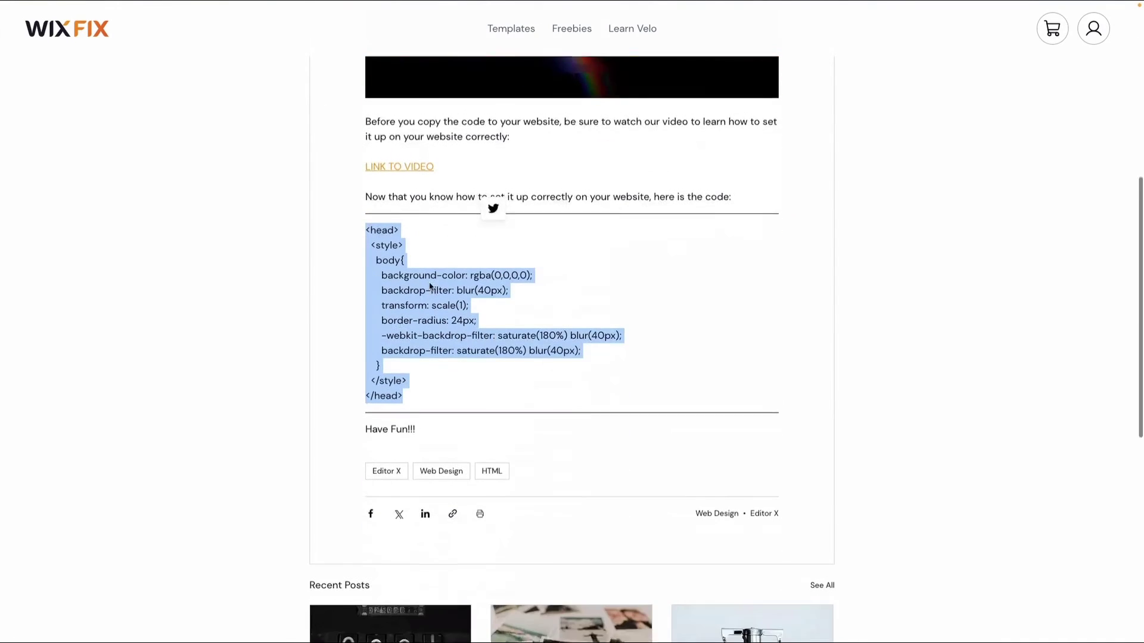
right_click(400, 287)
click(421, 320)
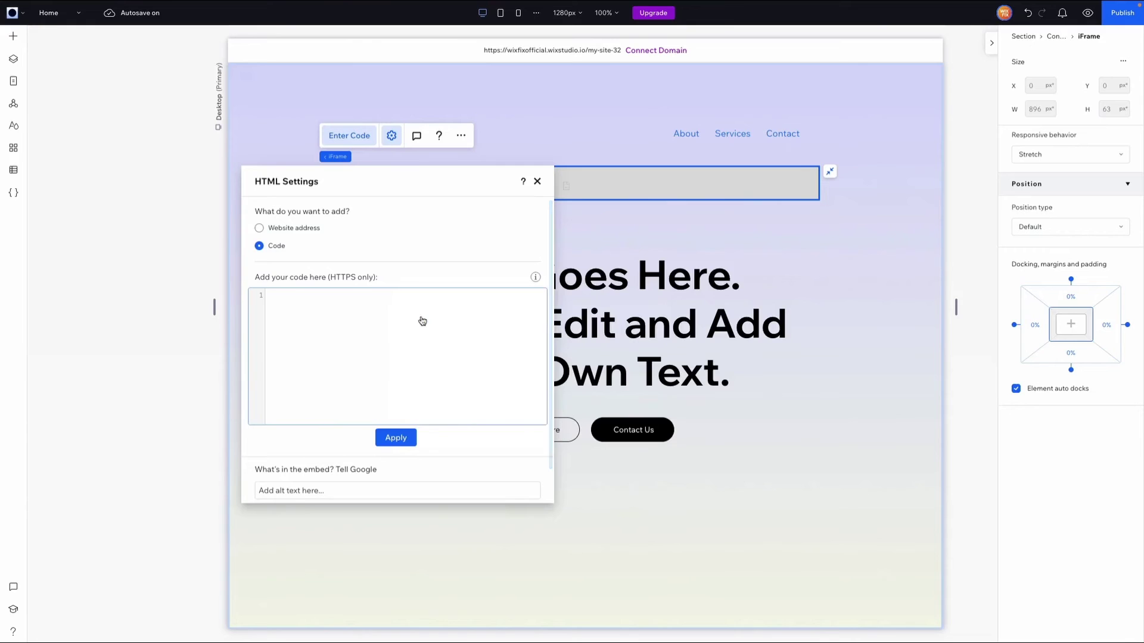
click(399, 324)
key(super+v)
click(398, 440)
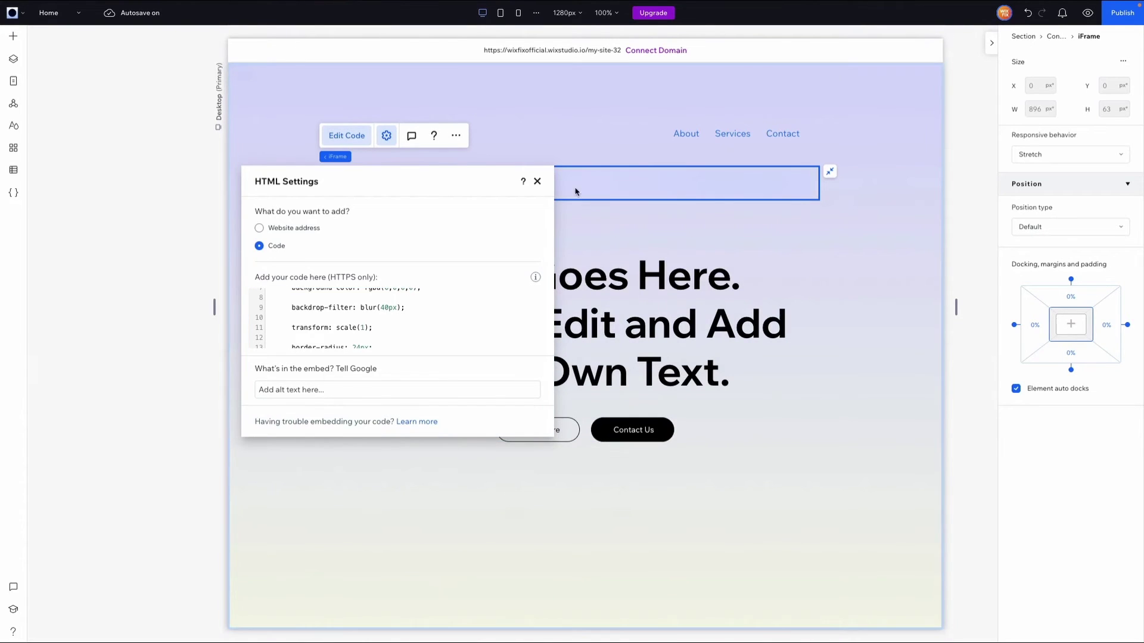
In Layers, move the iFrame embed below the Hamburger Menu so it sits behind the logo and menu
click(537, 181)
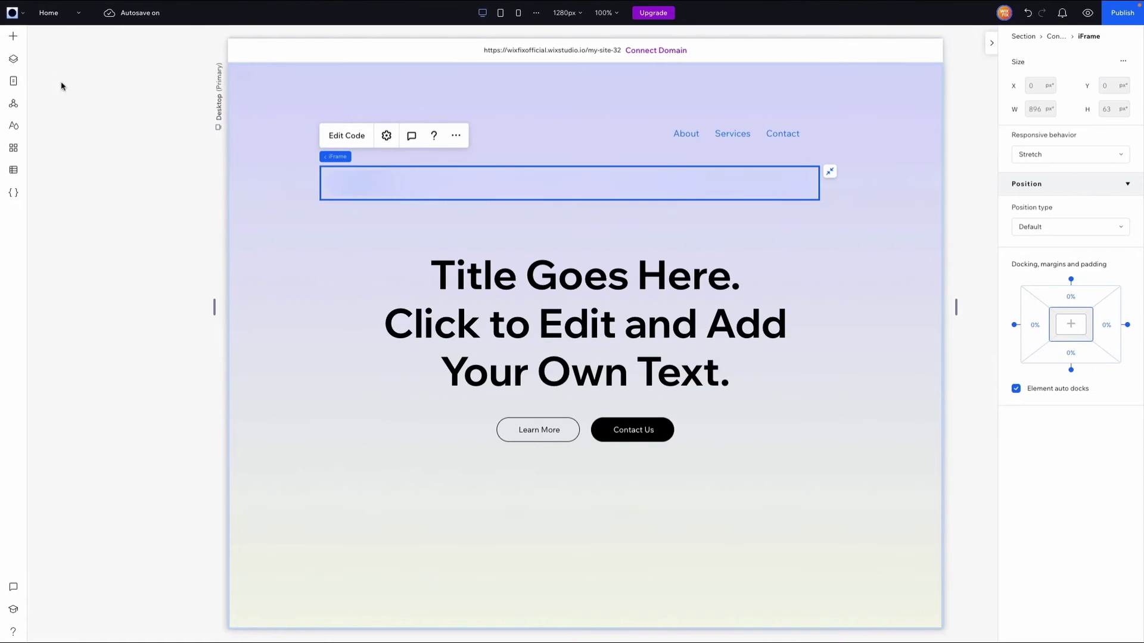
click(15, 64)
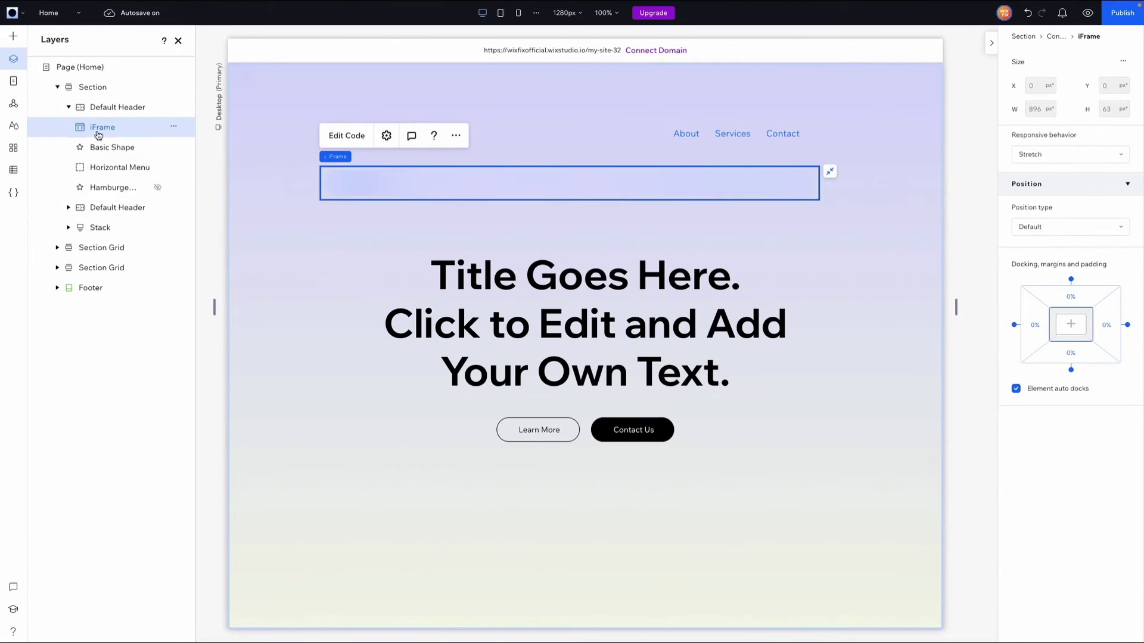
drag(95, 184, 95, 185)
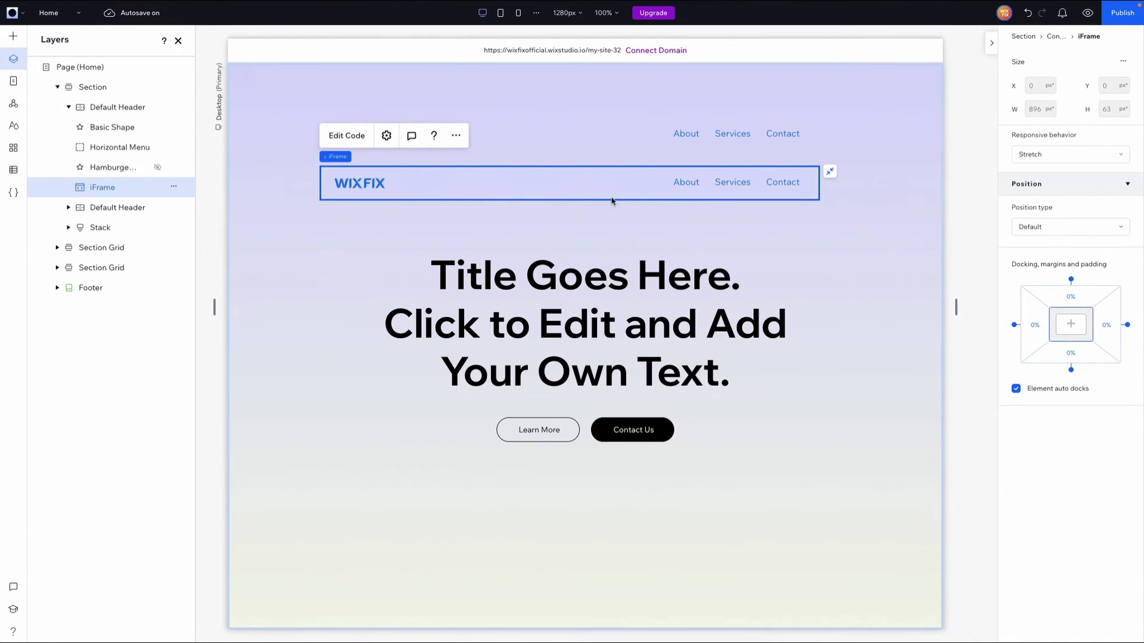
Set the hero section's docking padding to 0
click(848, 222)
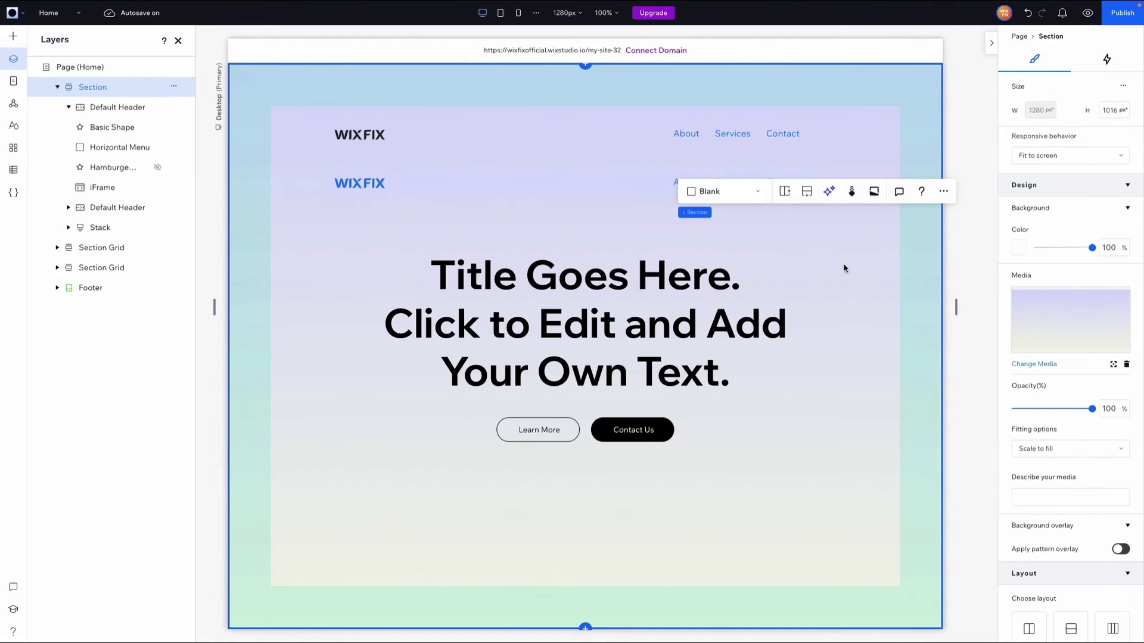
scroll(1050, 394, down, 2)
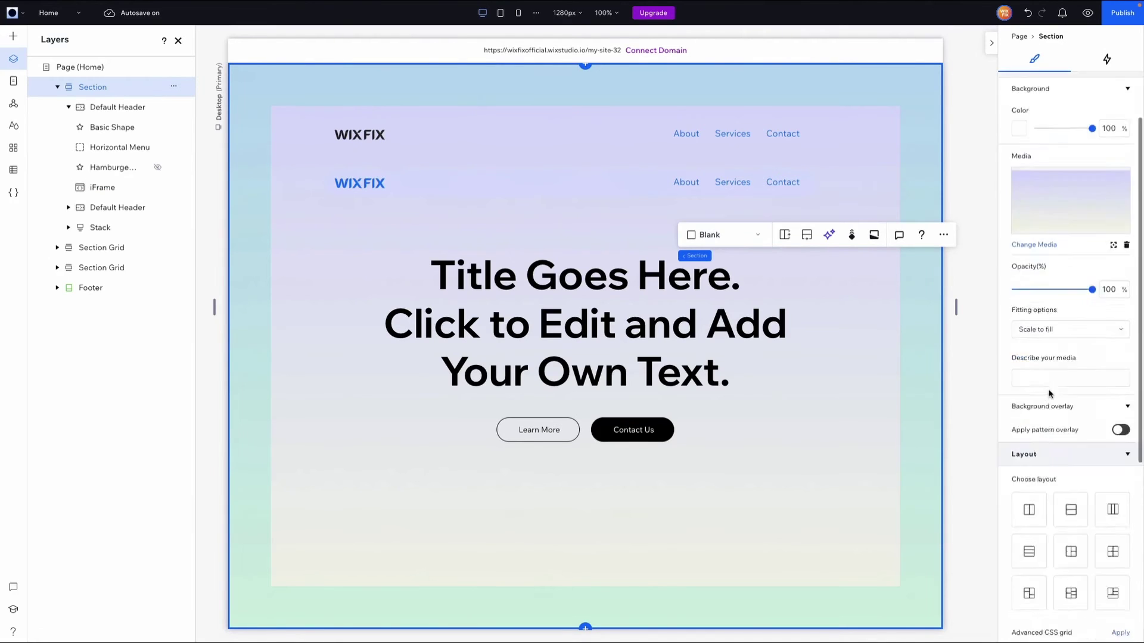
scroll(1049, 394, down, 5)
click(1040, 547)
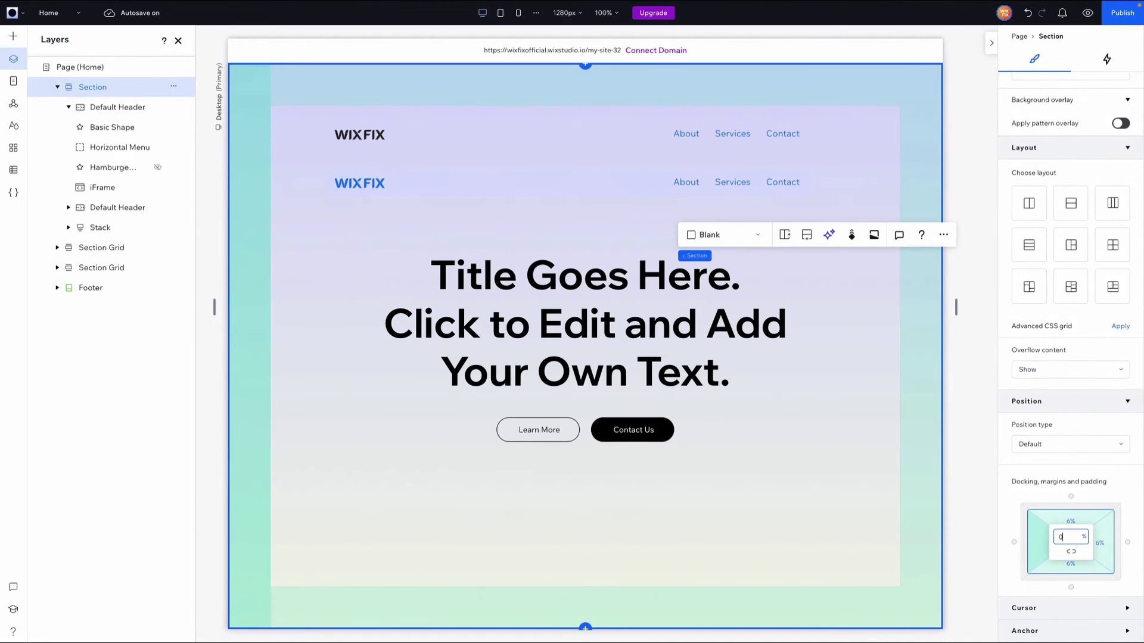
text(0)
key(Return)
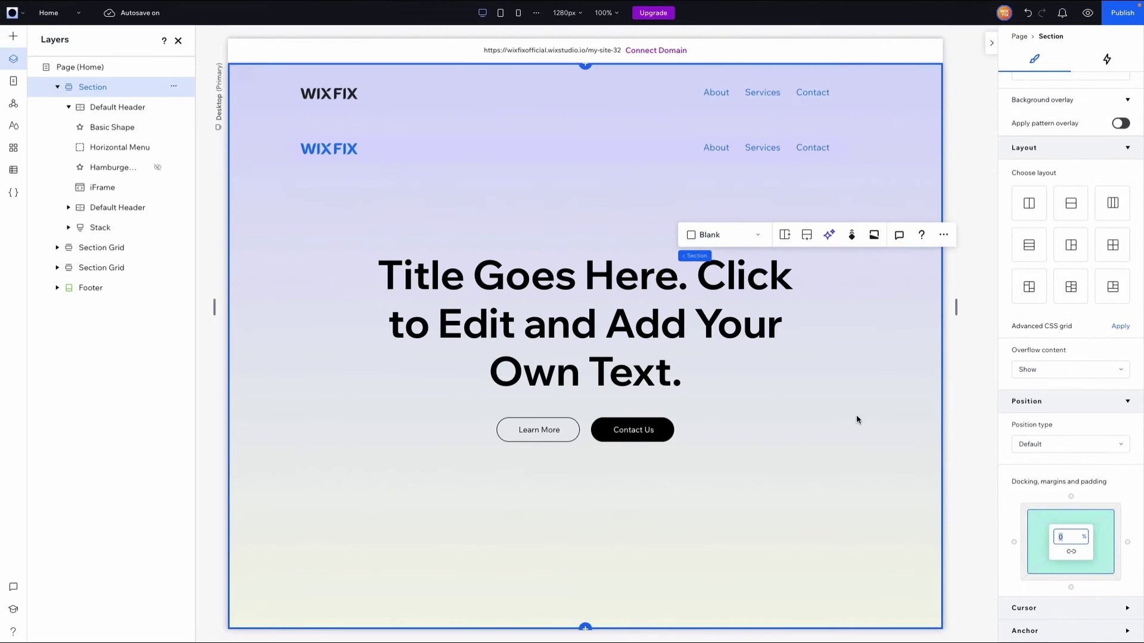
Align the original header container left and top, sized 100% wide and 90 px tall
click(460, 97)
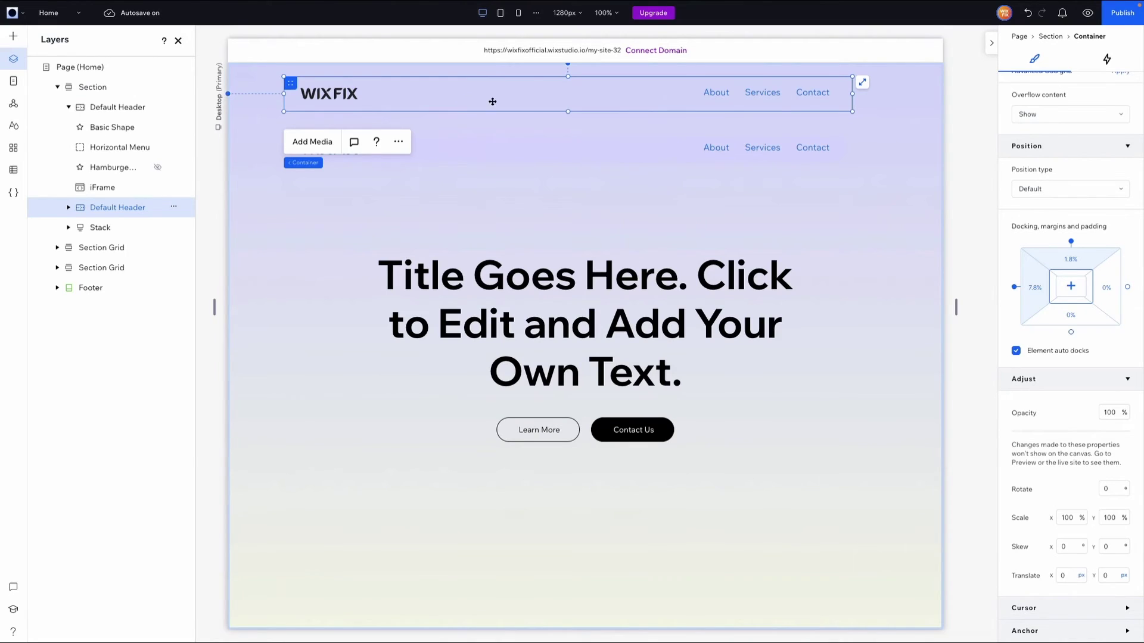
scroll(1010, 233, up, 6)
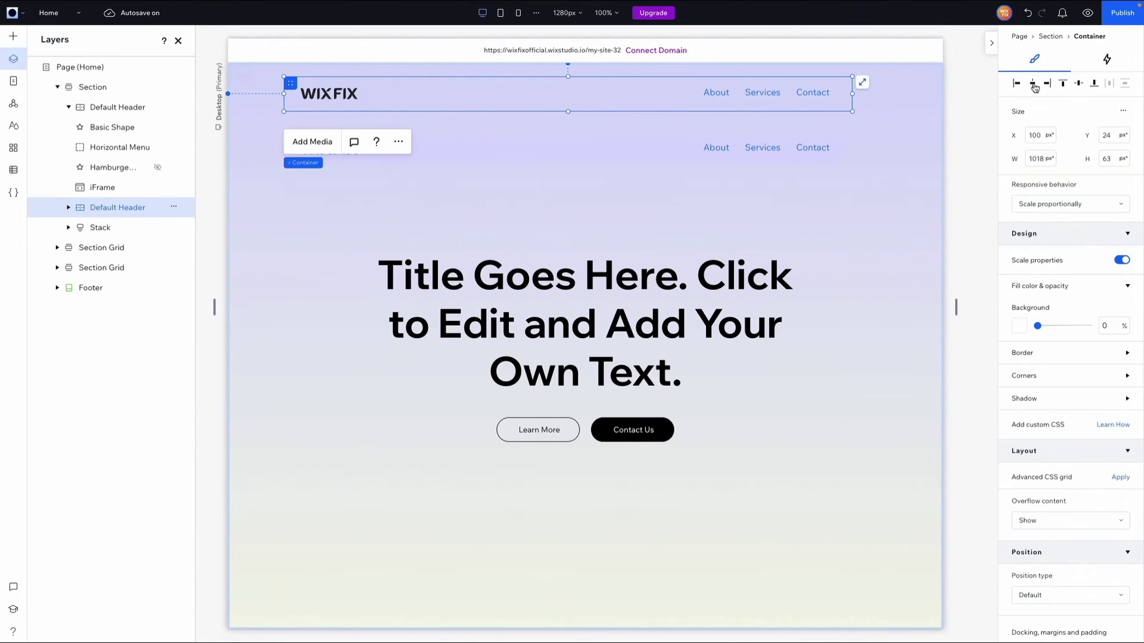
click(1018, 84)
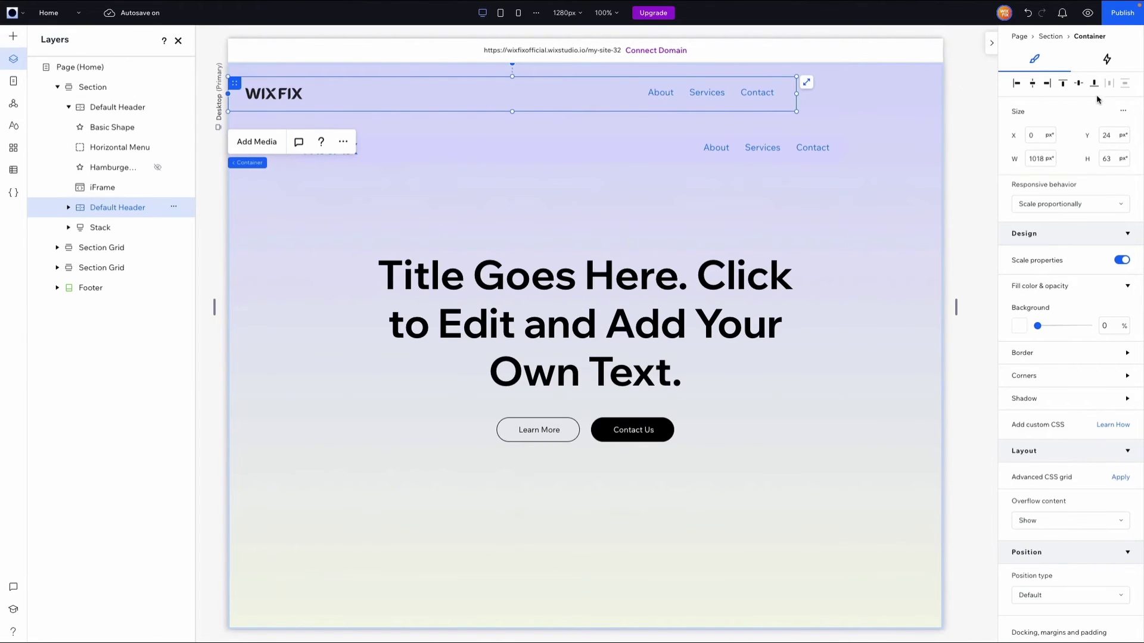
click(1062, 84)
click(1043, 160)
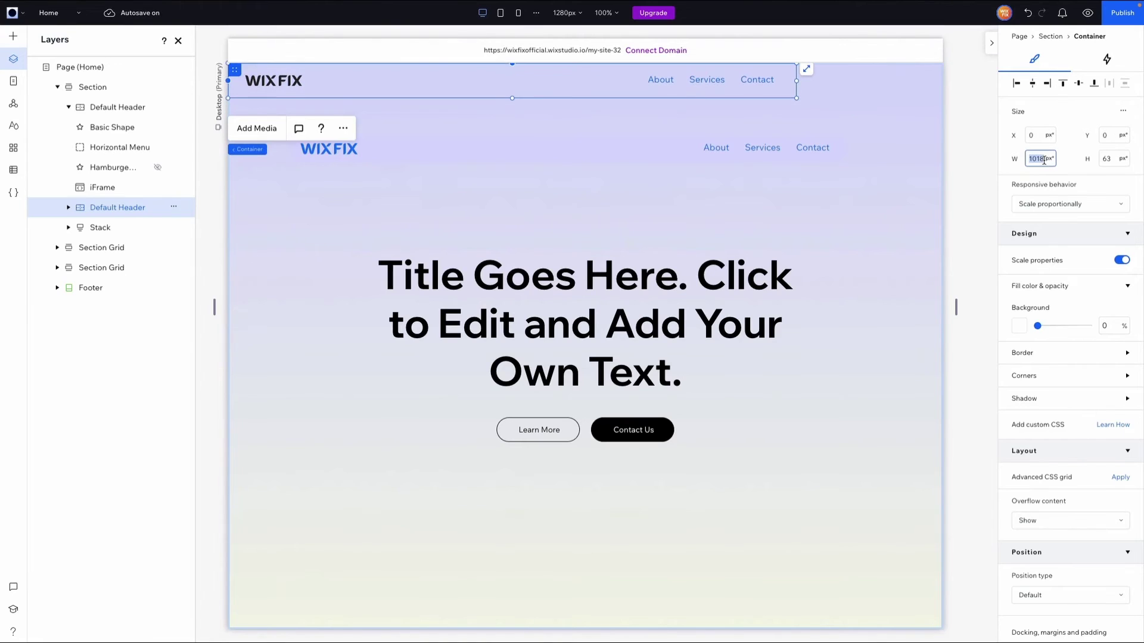
text(100%)
key(Return)
click(1109, 158)
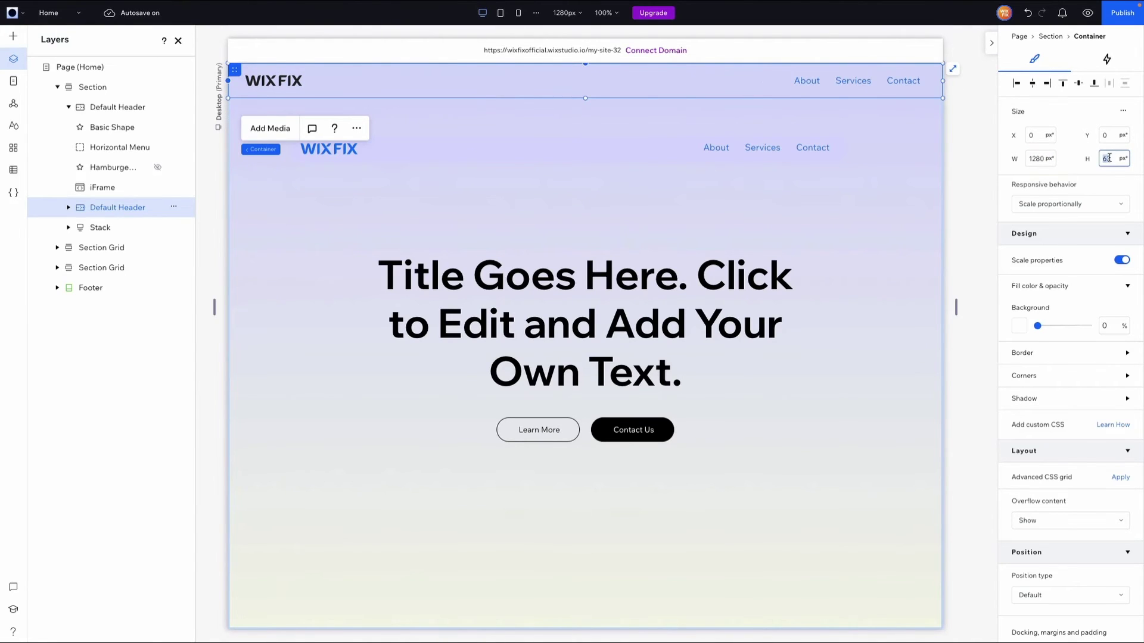
text(90)
key(Return)
Align the blue-logo header container left and top at full width and 90 px height
click(529, 148)
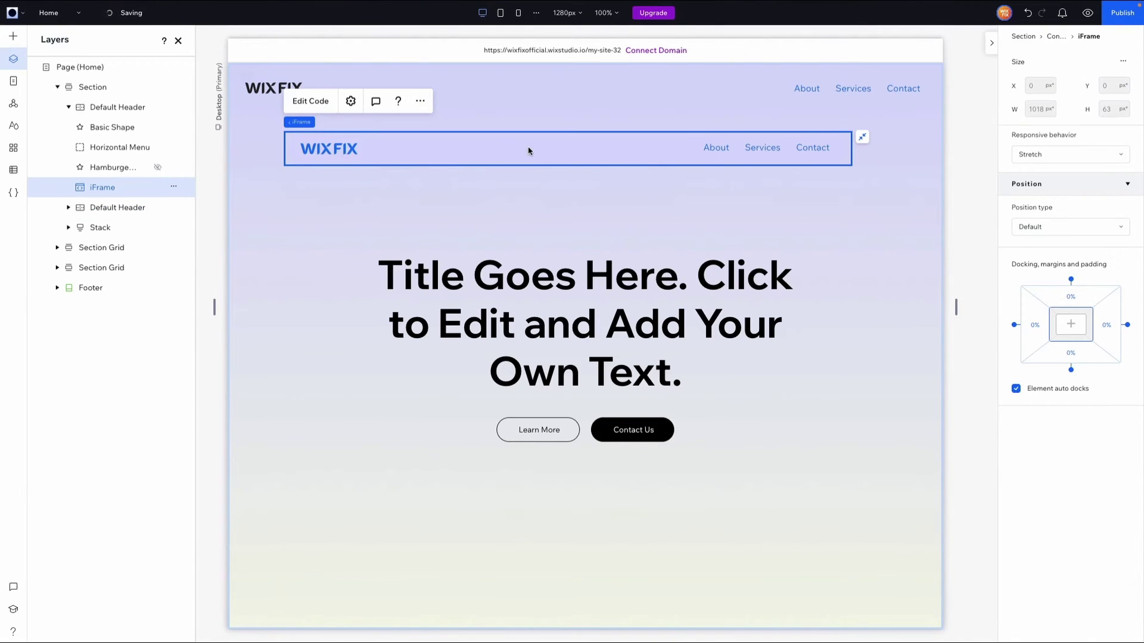
click(328, 122)
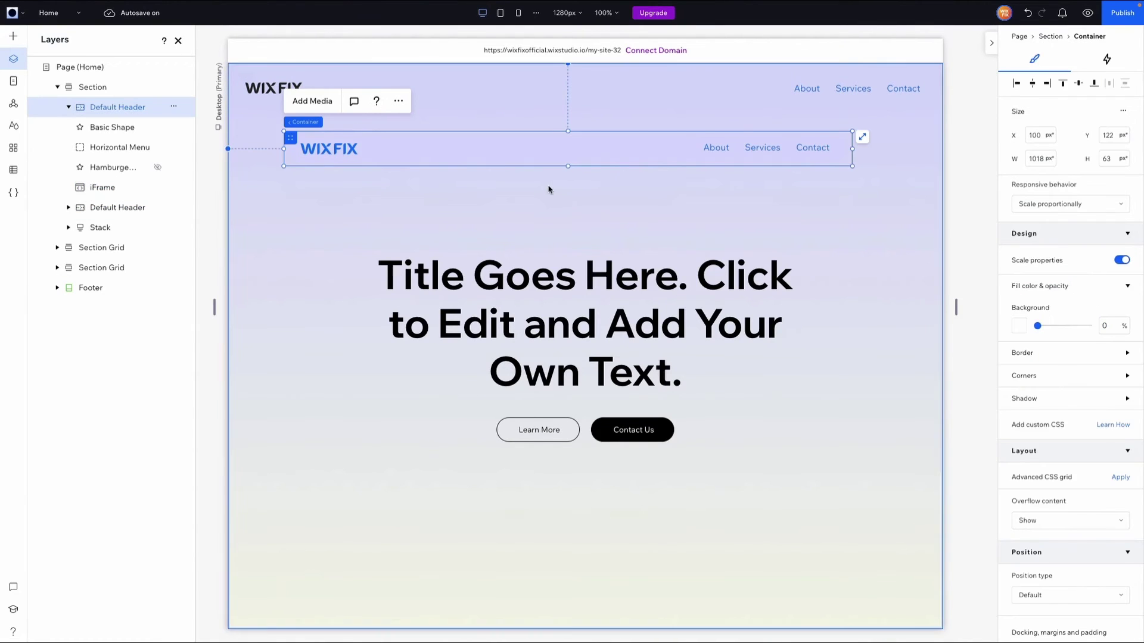
click(1017, 85)
click(1065, 85)
click(1031, 159)
text(1)
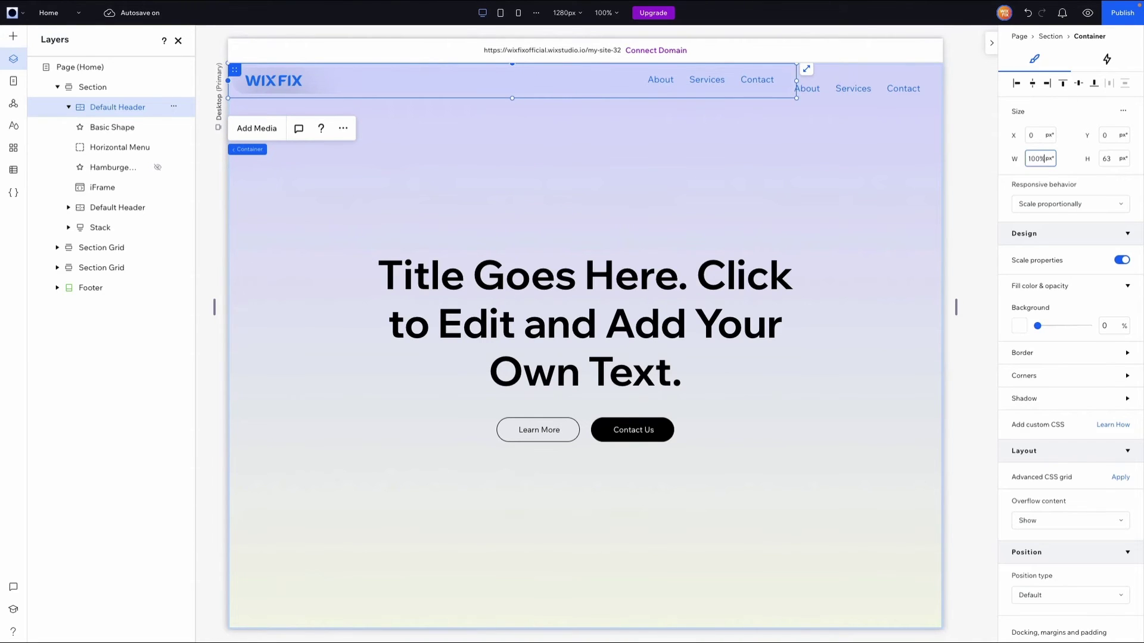
click(1109, 159)
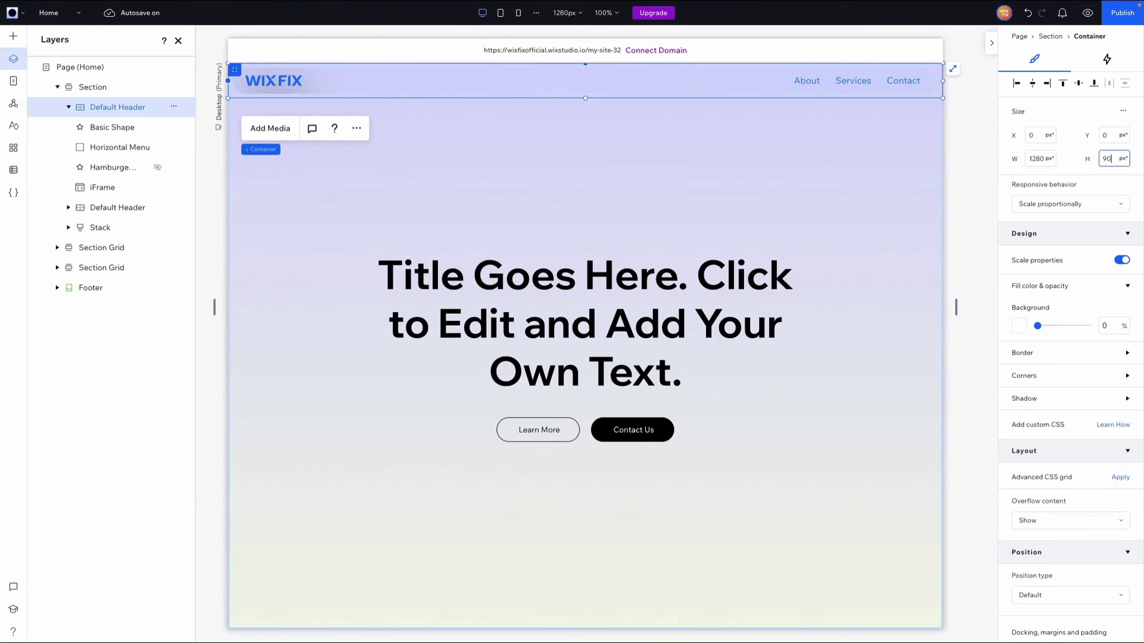
click(69, 107)
double_click(105, 109)
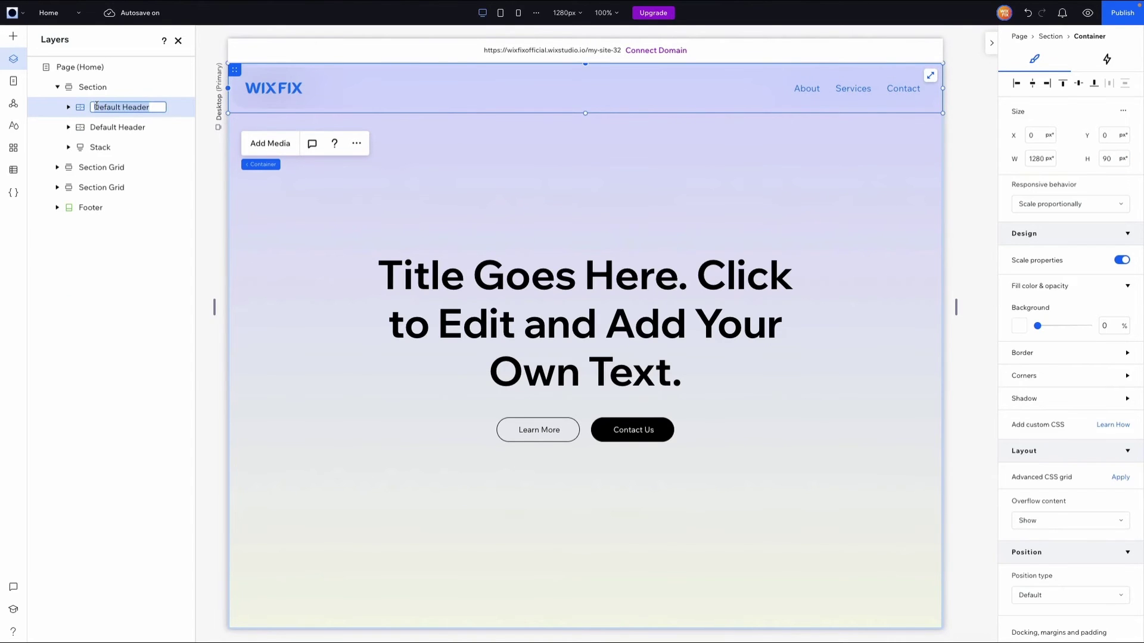
Name the blue-logo header 'Scroll Header' and set its position to Pinned, pinned to Page
text(Scroll Header)
key(Return)
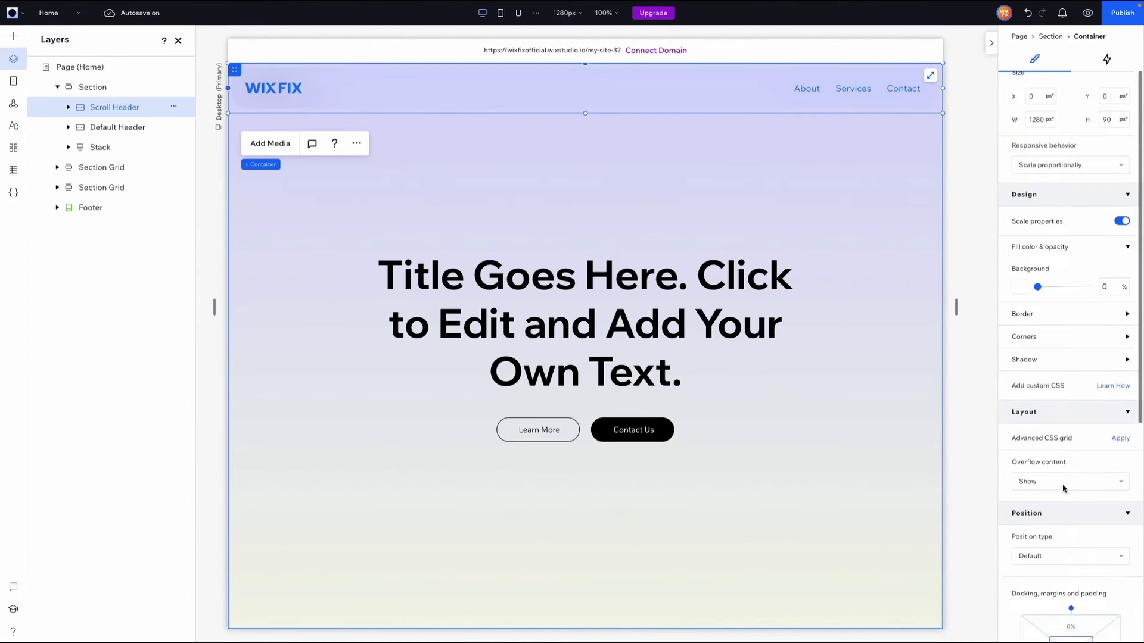
scroll(1065, 489, down, 4)
click(1034, 379)
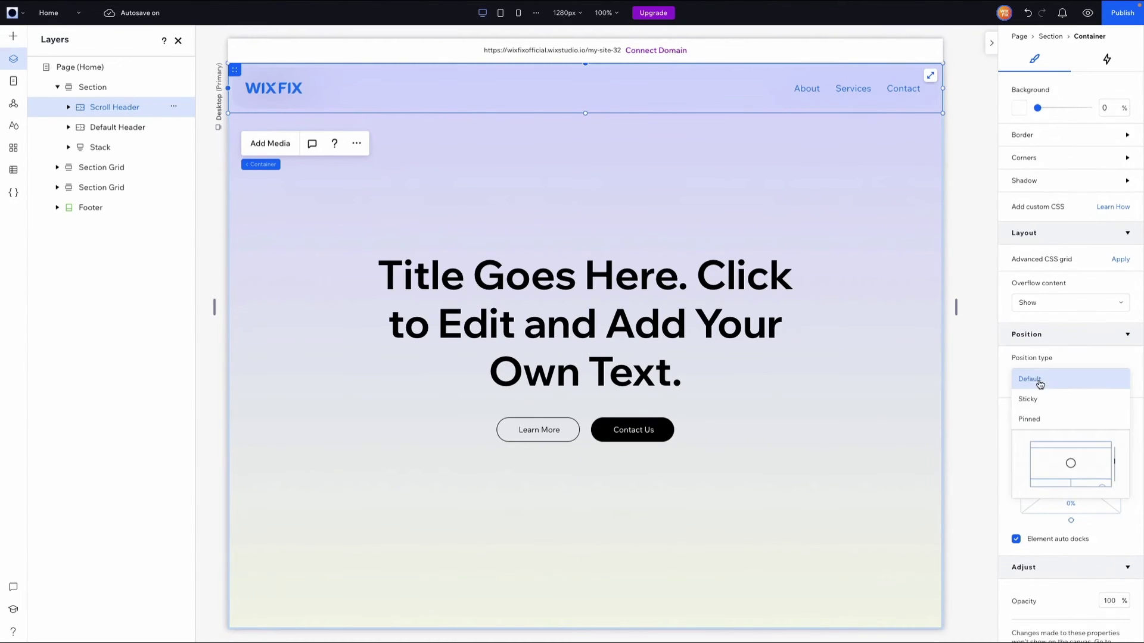
click(1035, 420)
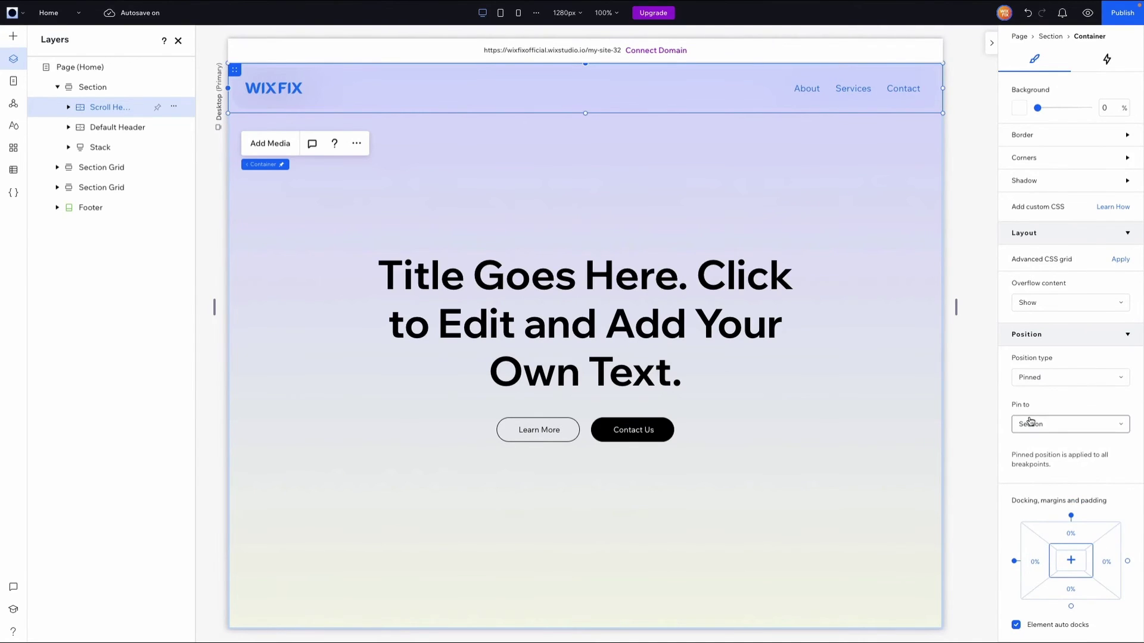
click(1030, 421)
click(1033, 448)
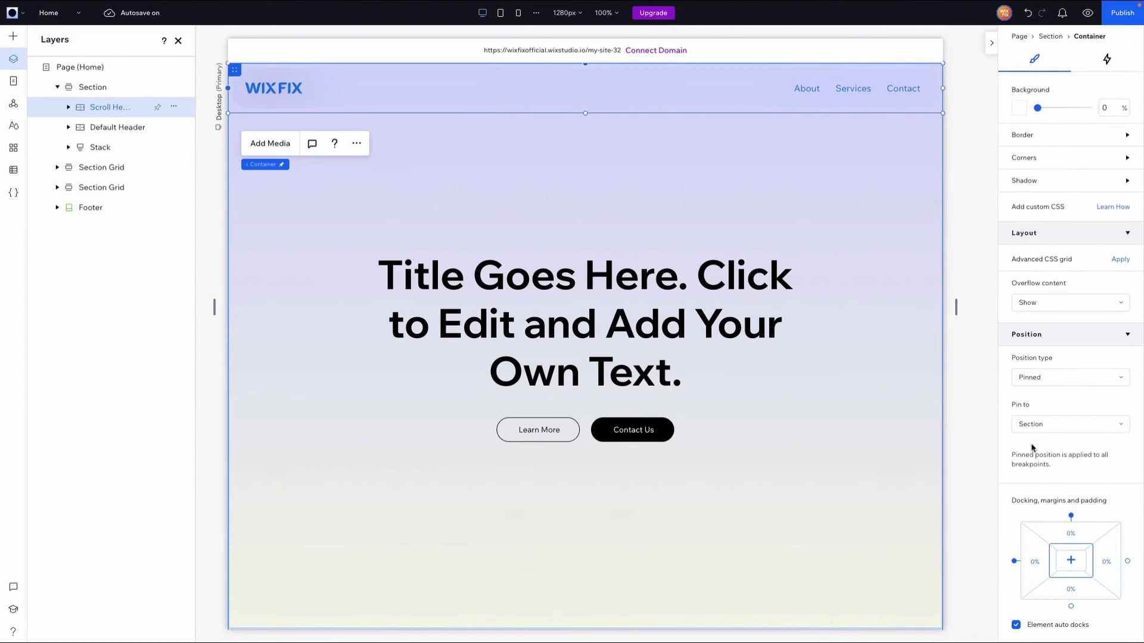
click(124, 129)
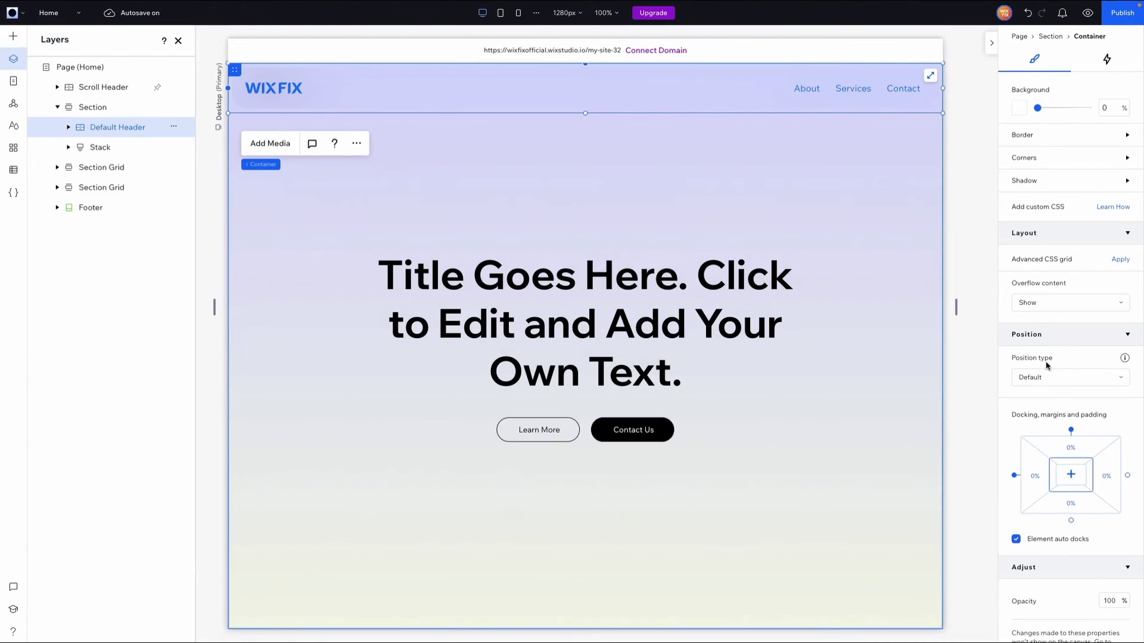
Set the Default Header's position type to Pinned, pinned to Page
click(1042, 380)
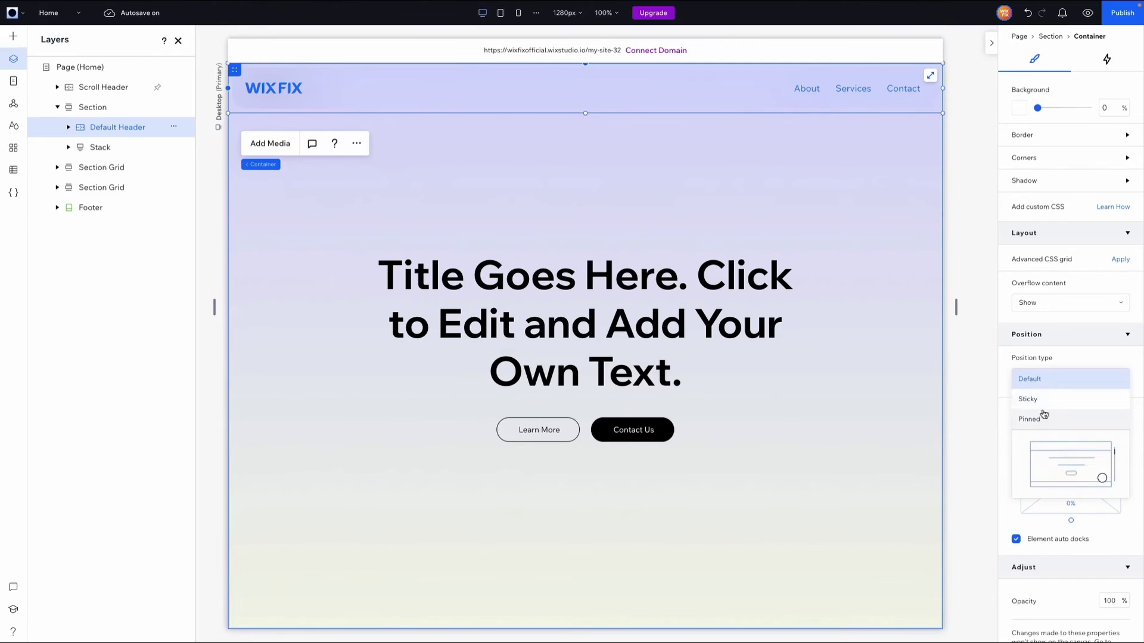
click(1041, 415)
click(1032, 426)
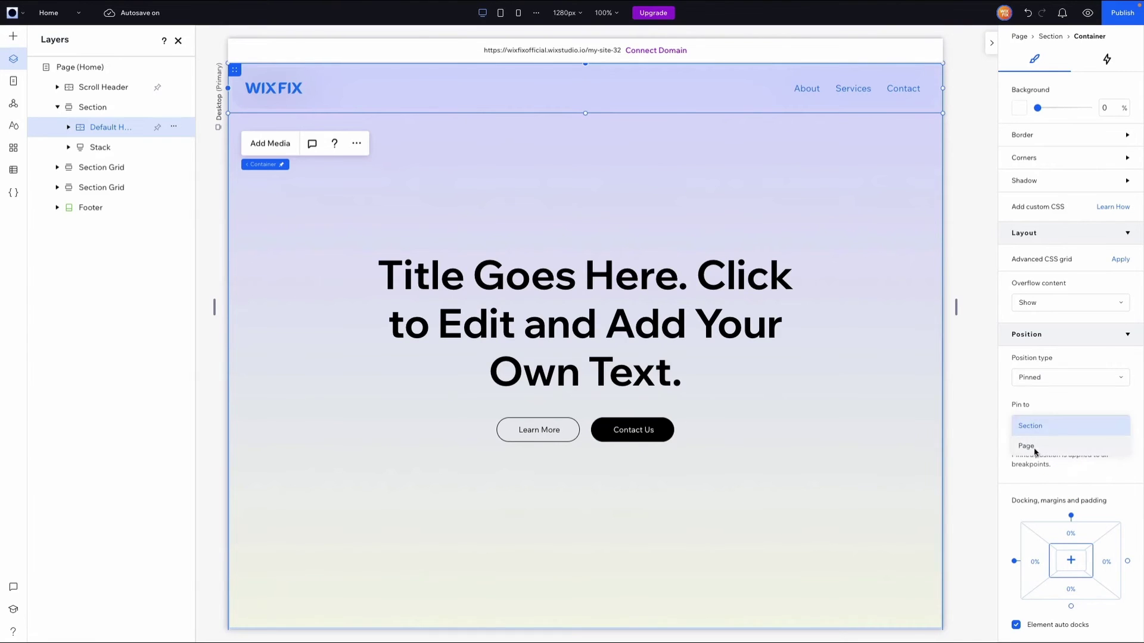
click(1035, 448)
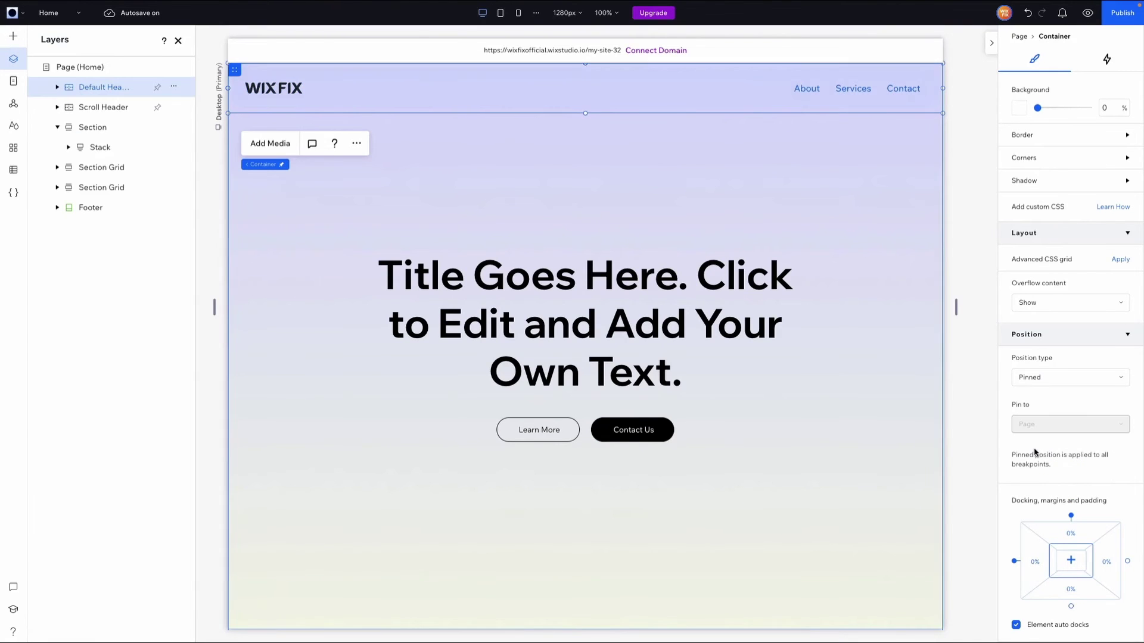
Compare the Scroll Header and Default Header layers back and forth, then select the hero Section
click(90, 108)
click(85, 87)
click(88, 108)
click(88, 85)
click(92, 108)
click(88, 90)
click(93, 107)
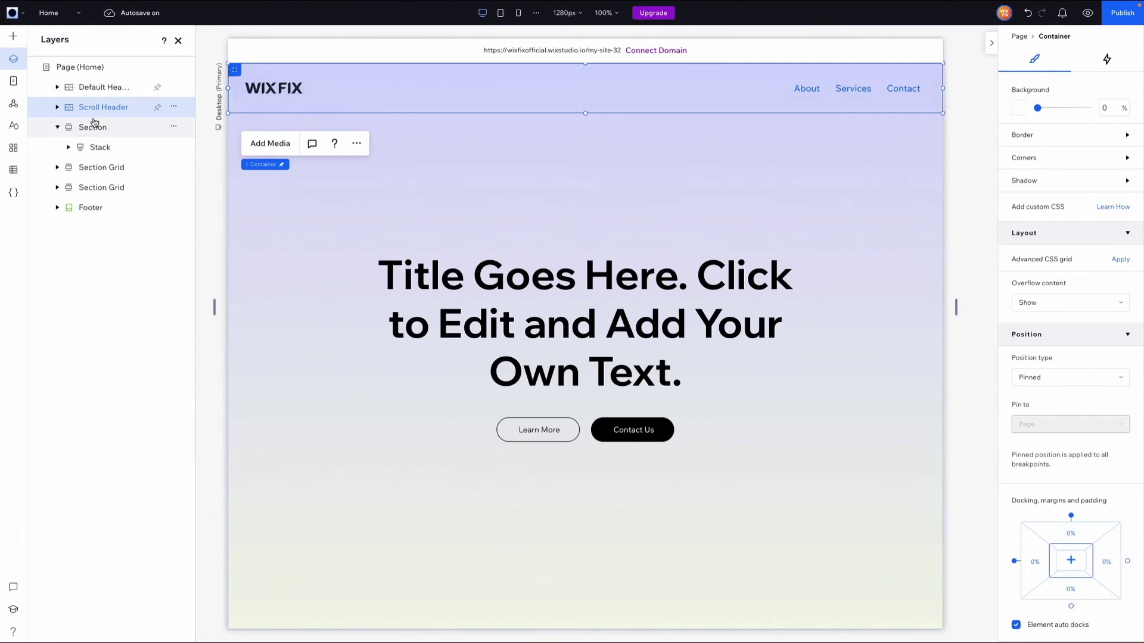
click(95, 89)
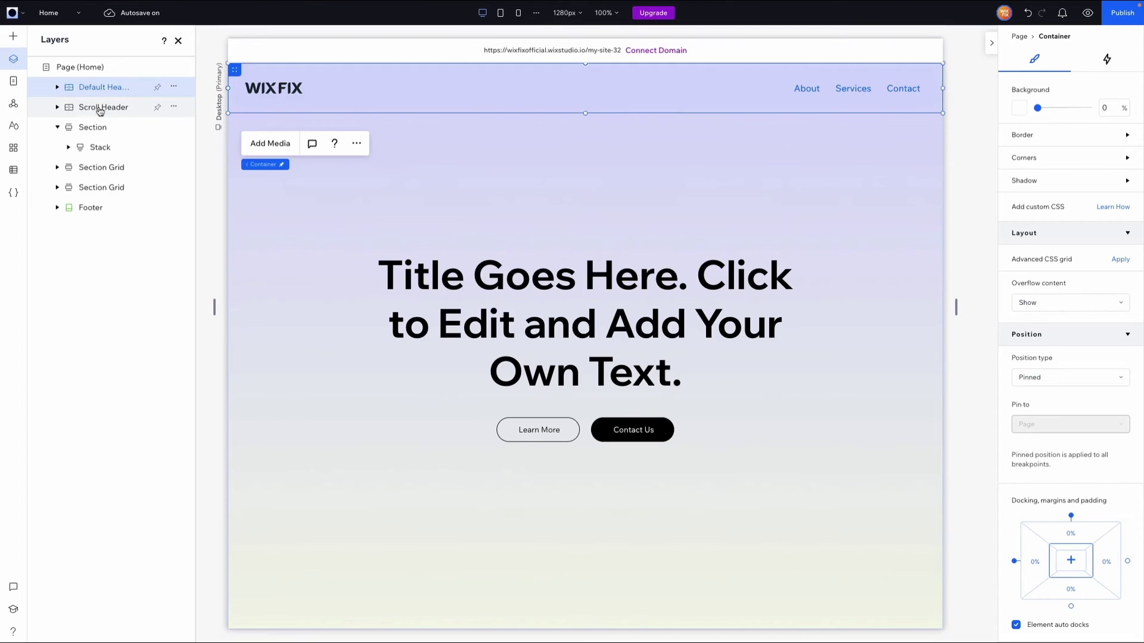
click(102, 111)
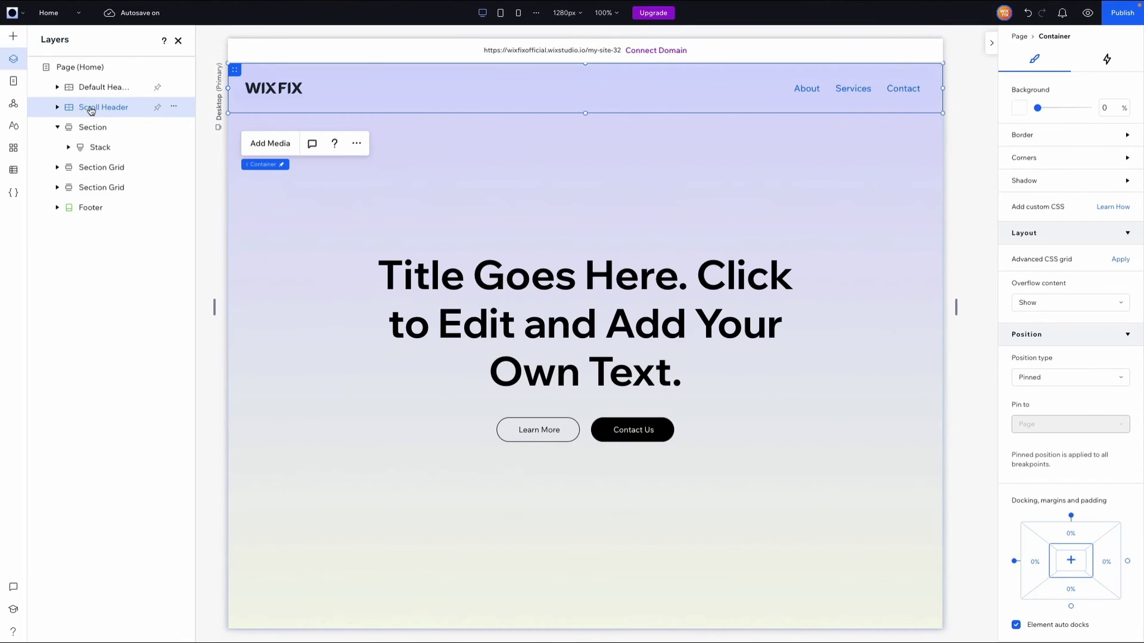
click(506, 185)
scroll(506, 185, down, 7)
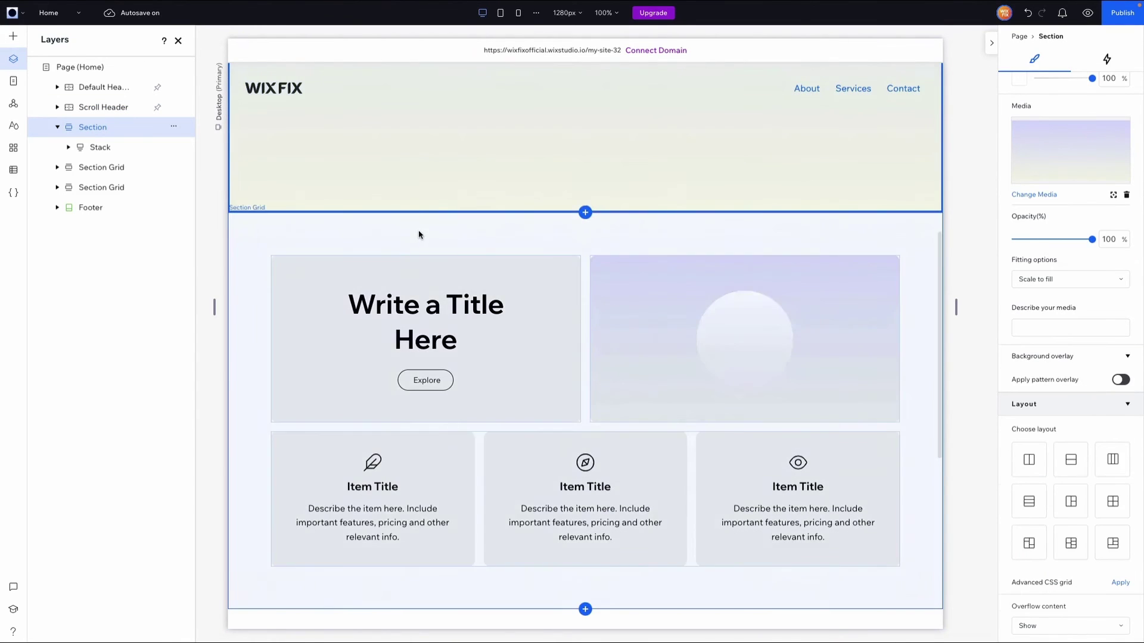
Add a new scroll-triggered animation to the first Section Grid
click(418, 235)
scroll(336, 239, up, 7)
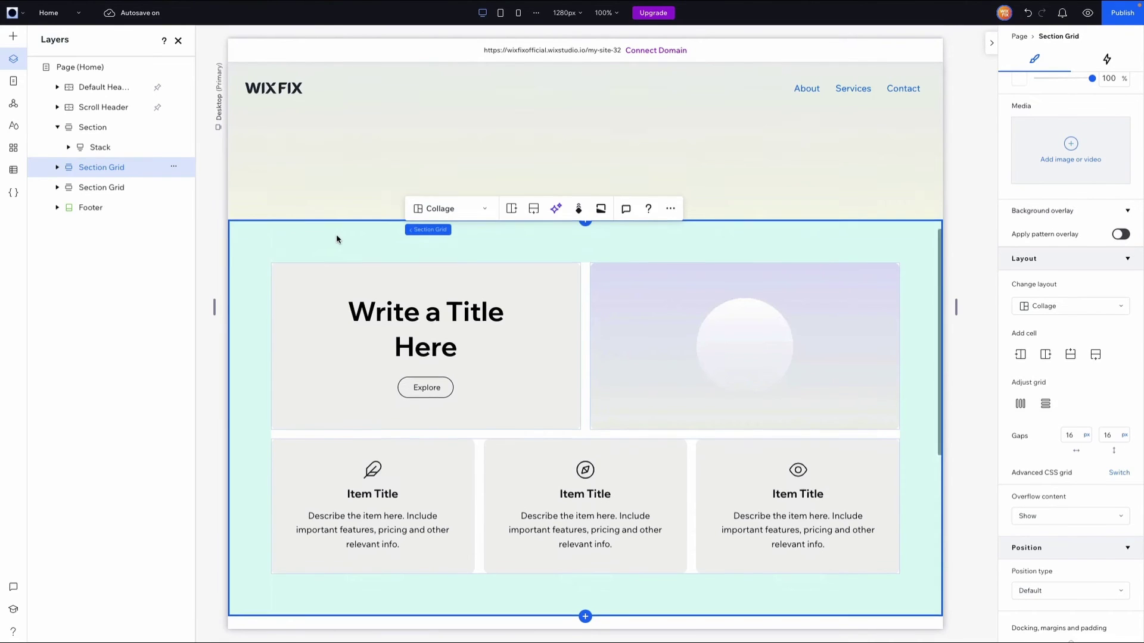
scroll(489, 255, down, 5)
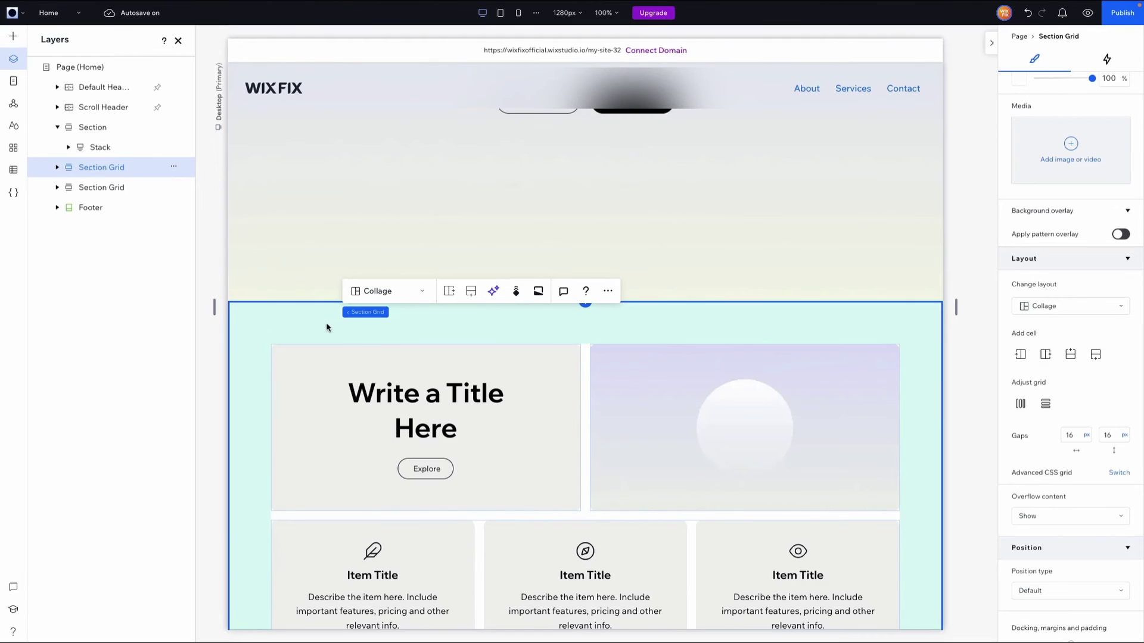
click(1106, 61)
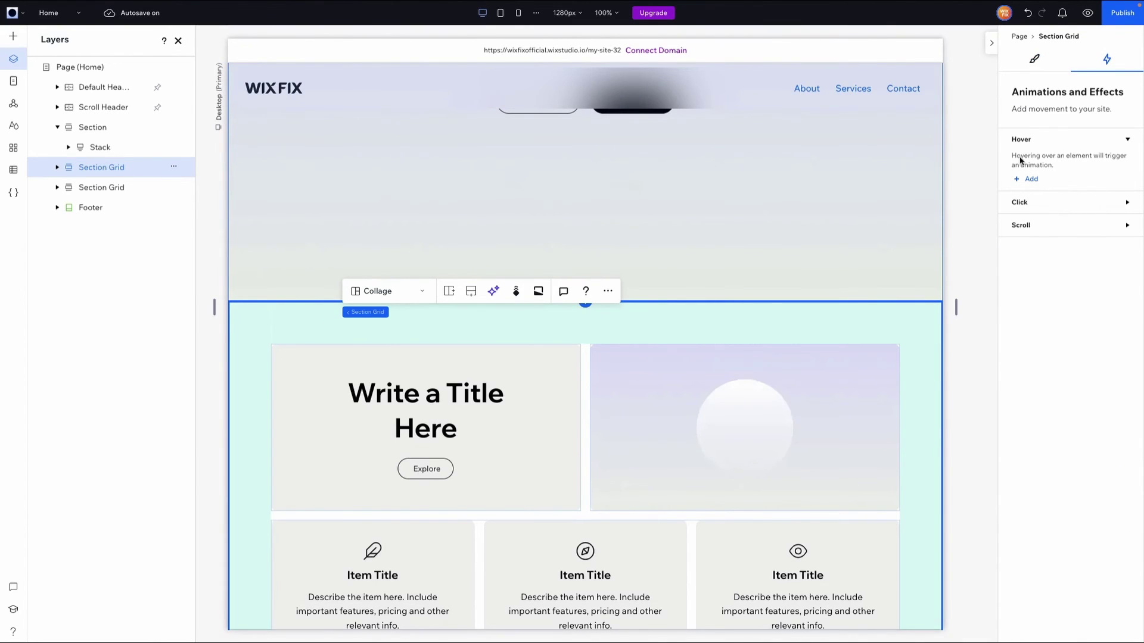
click(1027, 229)
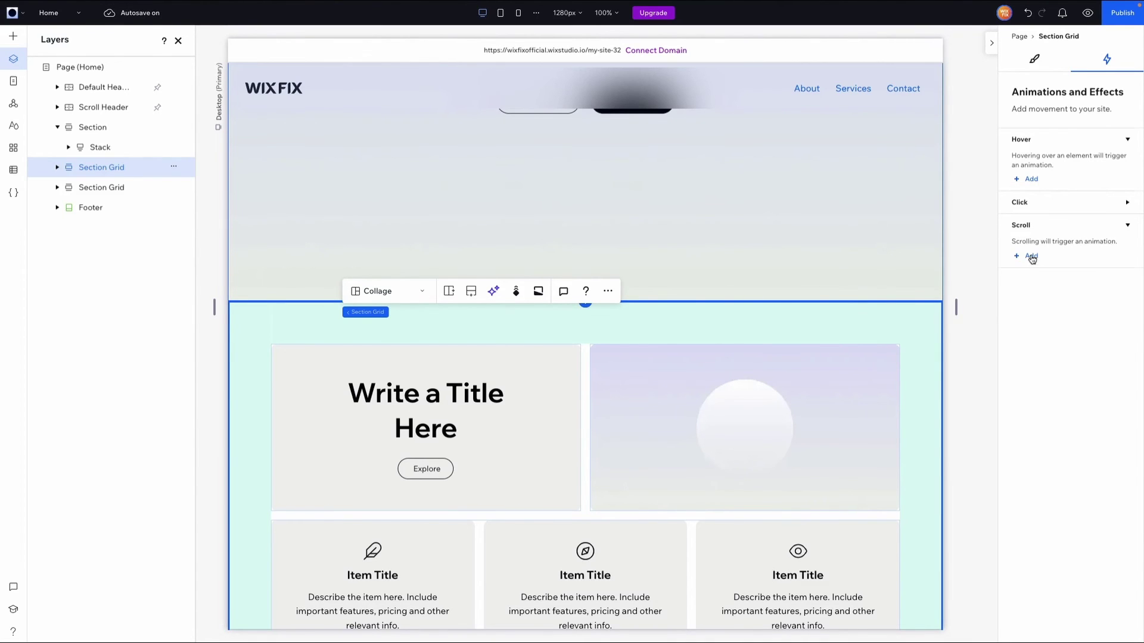
click(1031, 257)
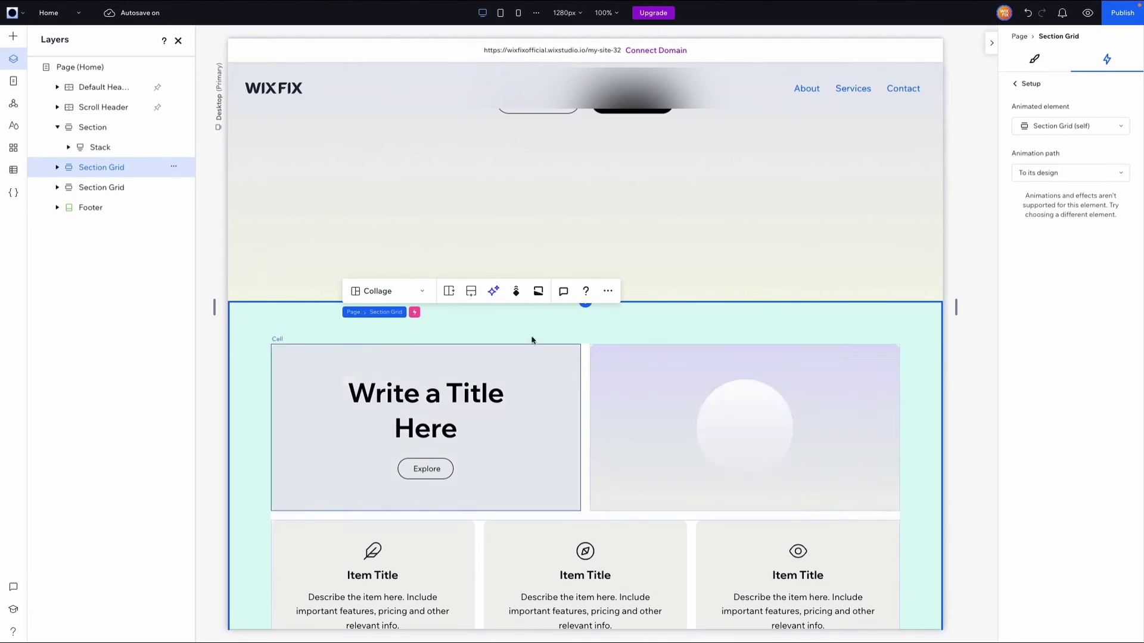
Make the animation target the Scroll Header, chosen on canvas, with the From its design path
click(1057, 130)
click(1066, 235)
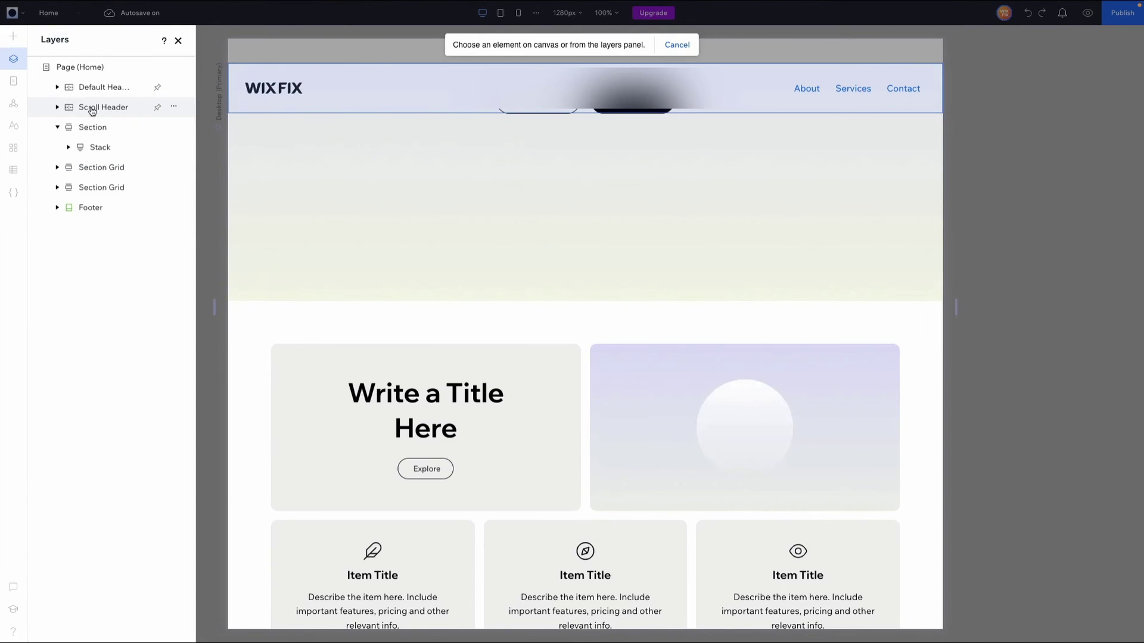
click(92, 109)
click(1066, 172)
click(1059, 209)
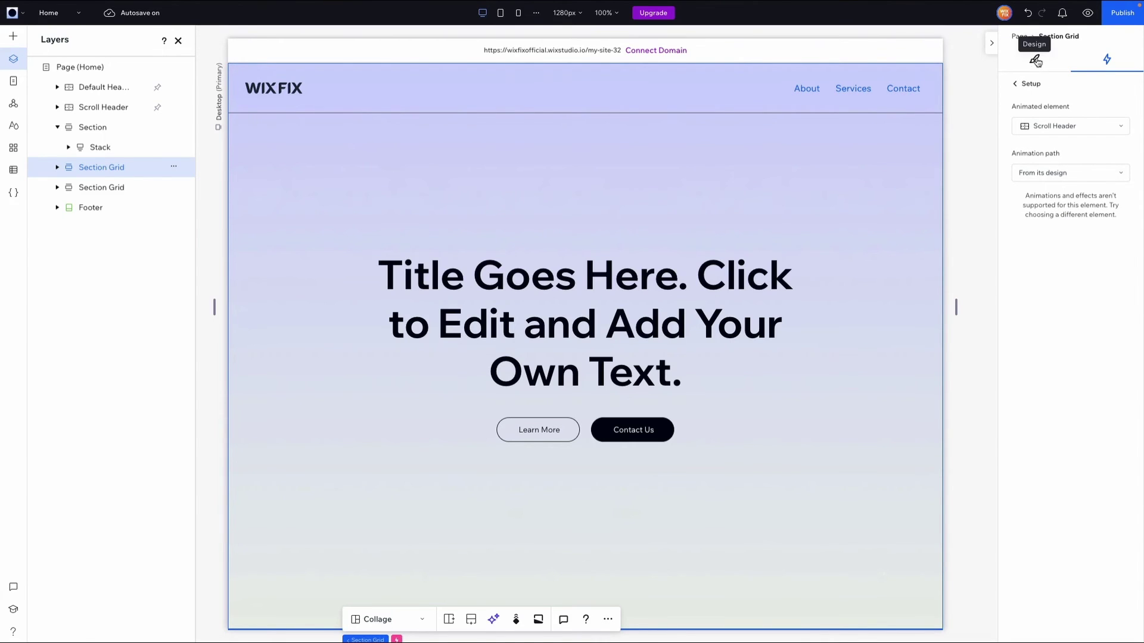
click(1034, 58)
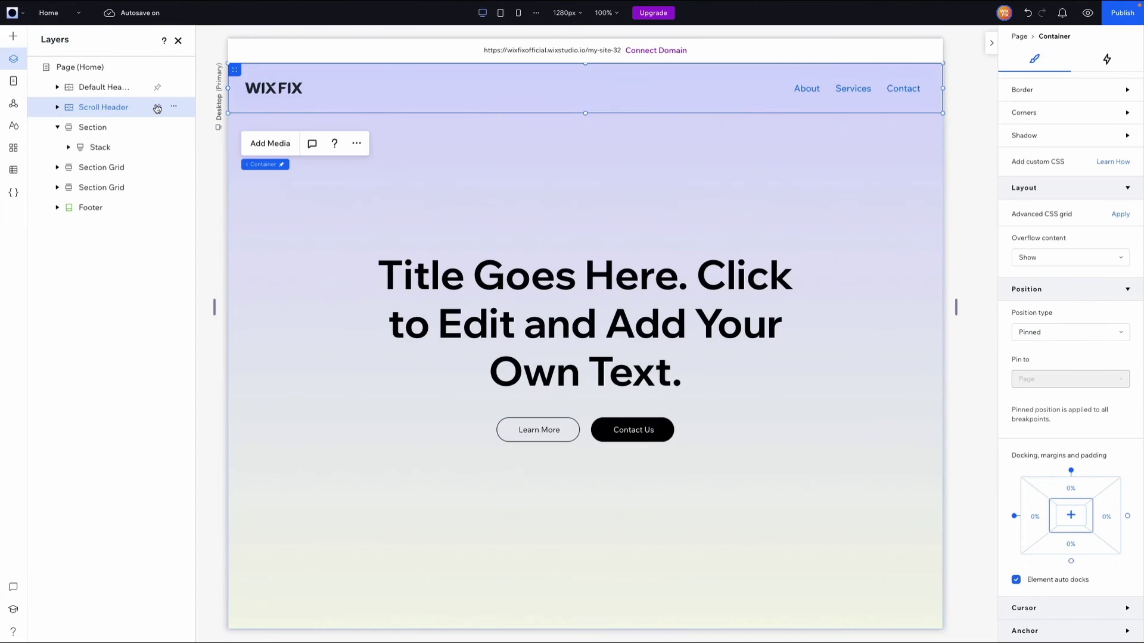
Set both the Scroll Header and Default Header position types back to Default
click(1060, 332)
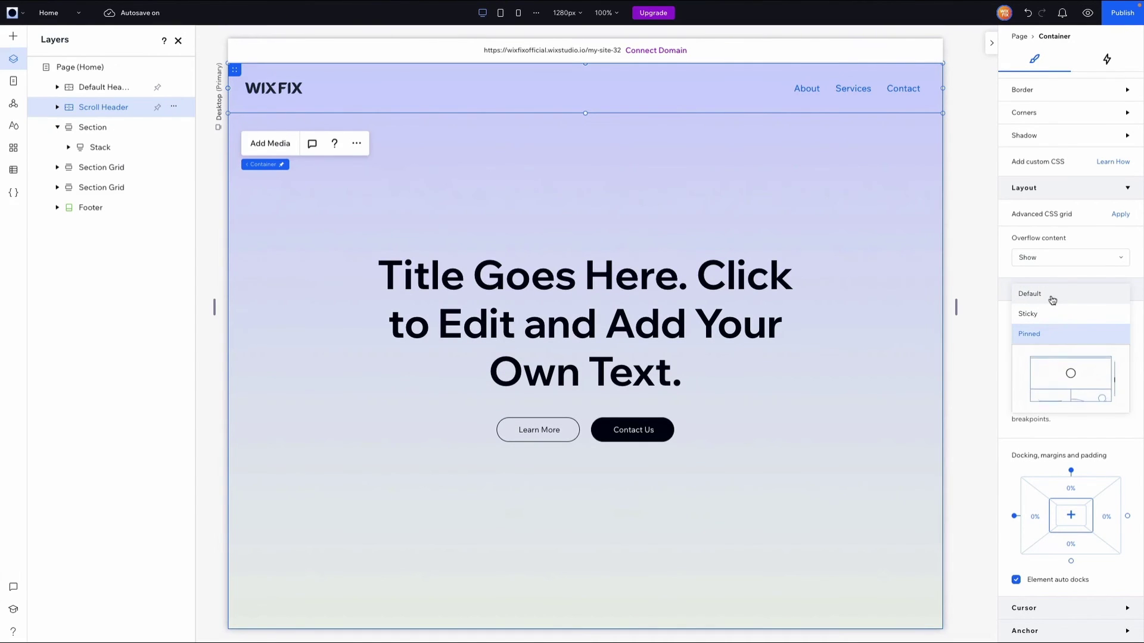
click(1043, 295)
click(87, 89)
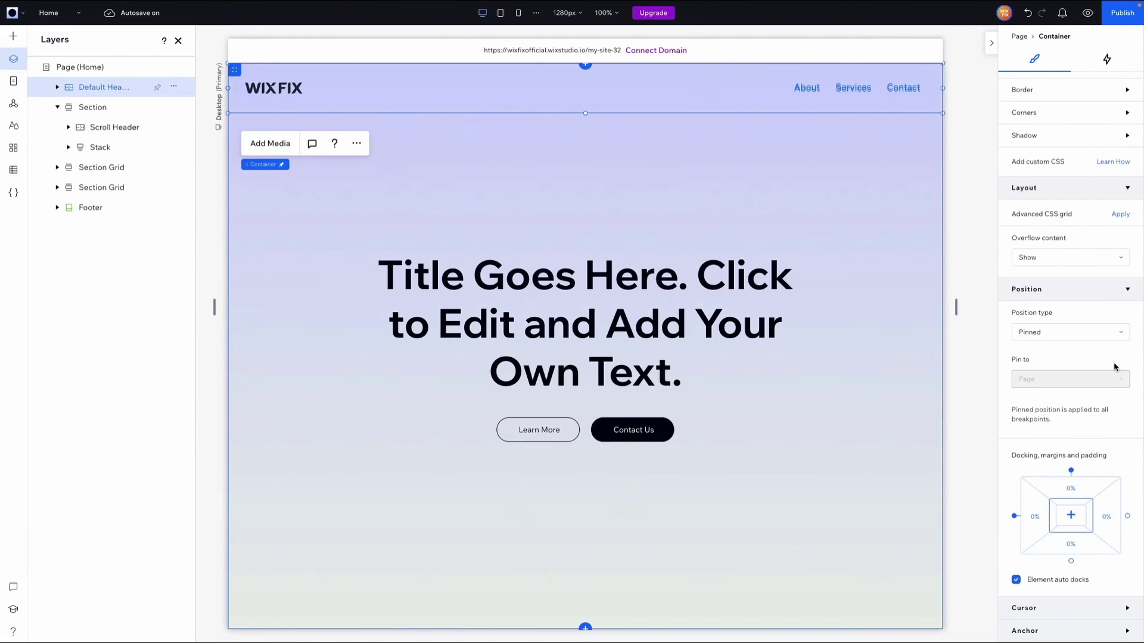
click(1038, 332)
click(1058, 300)
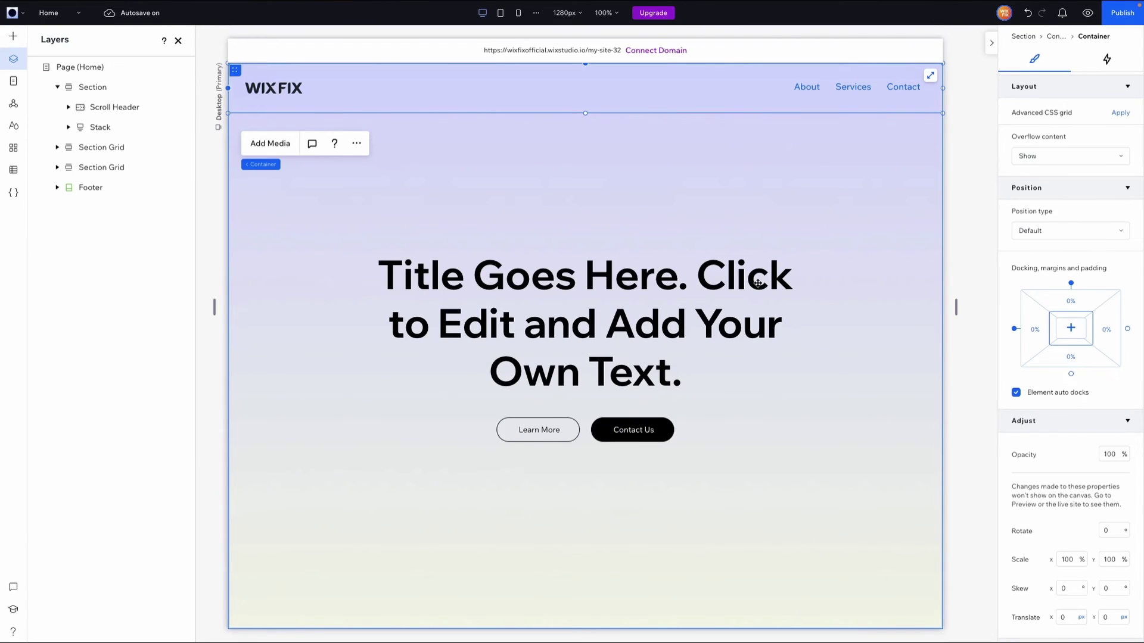
Add a new scroll-triggered animation to the first Section Grid
click(102, 147)
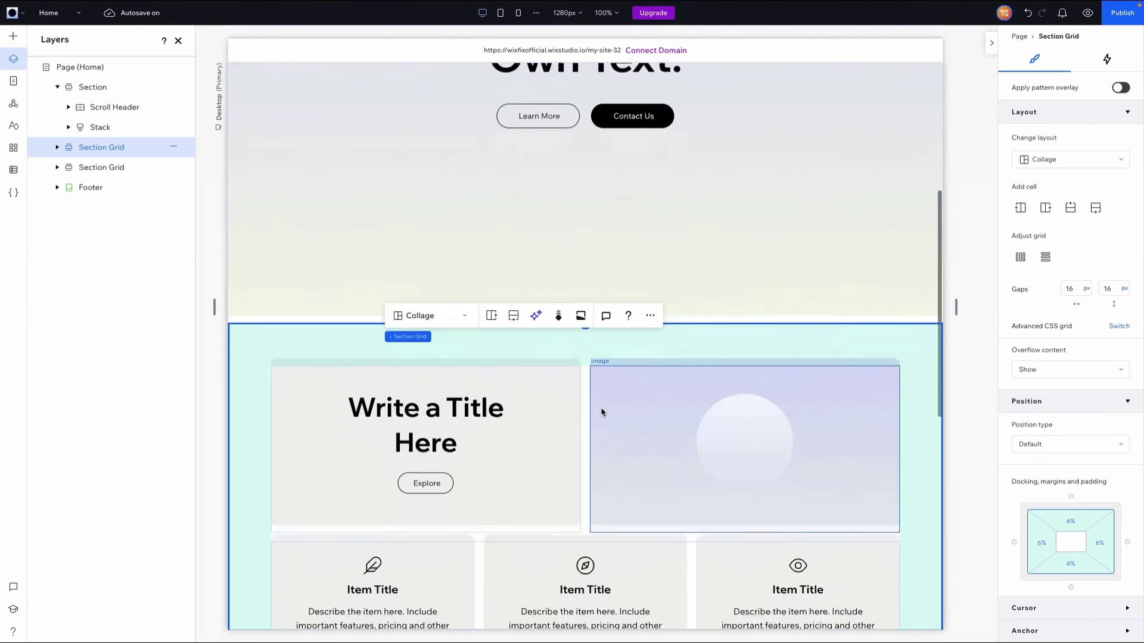
click(1108, 59)
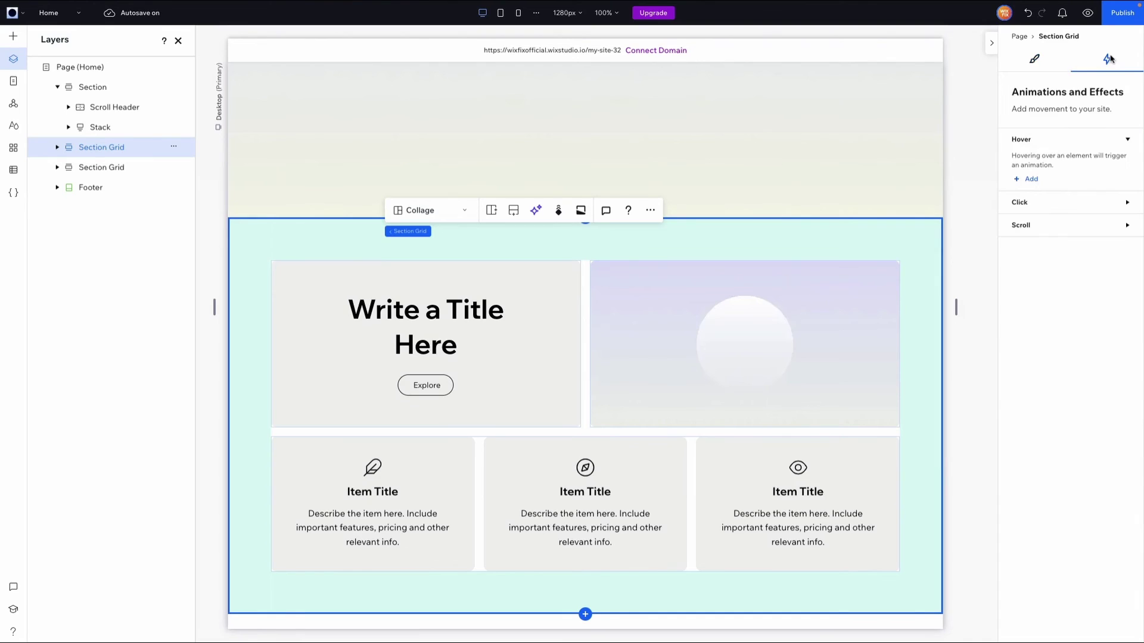
click(1029, 231)
click(1032, 259)
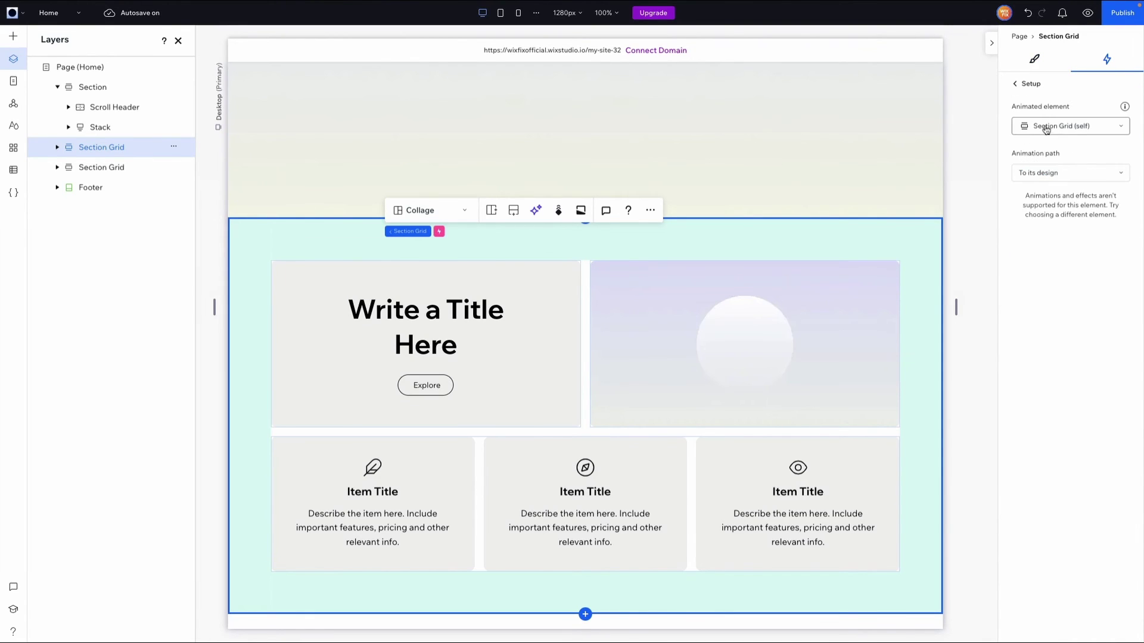
Target the Scroll Header with a Fade effect and open Adjust Animation
click(1048, 129)
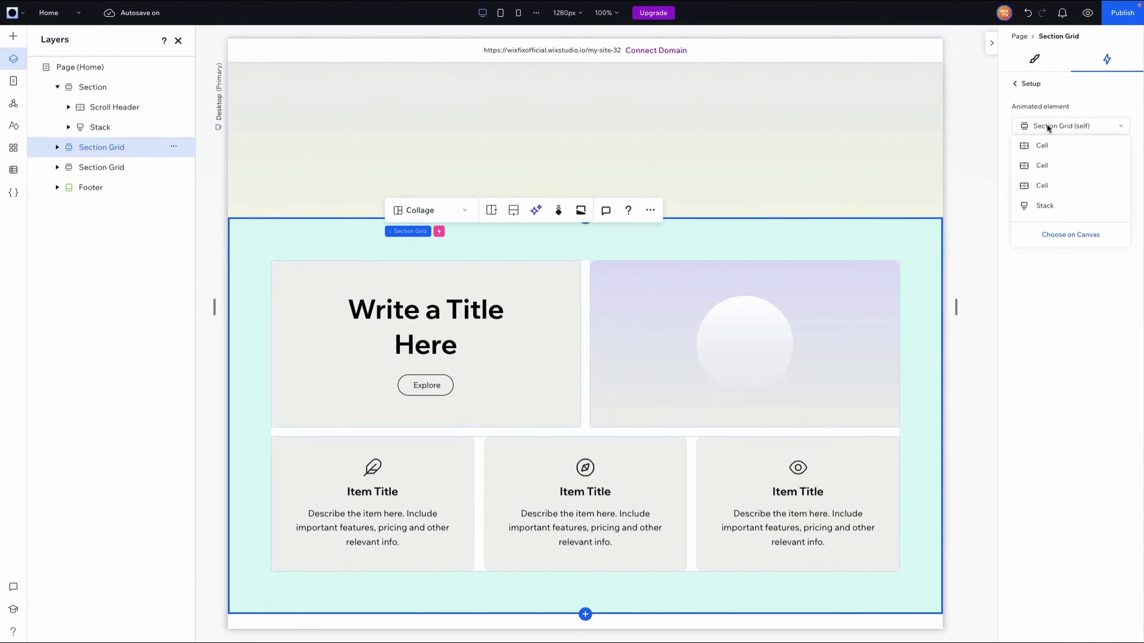
click(1059, 236)
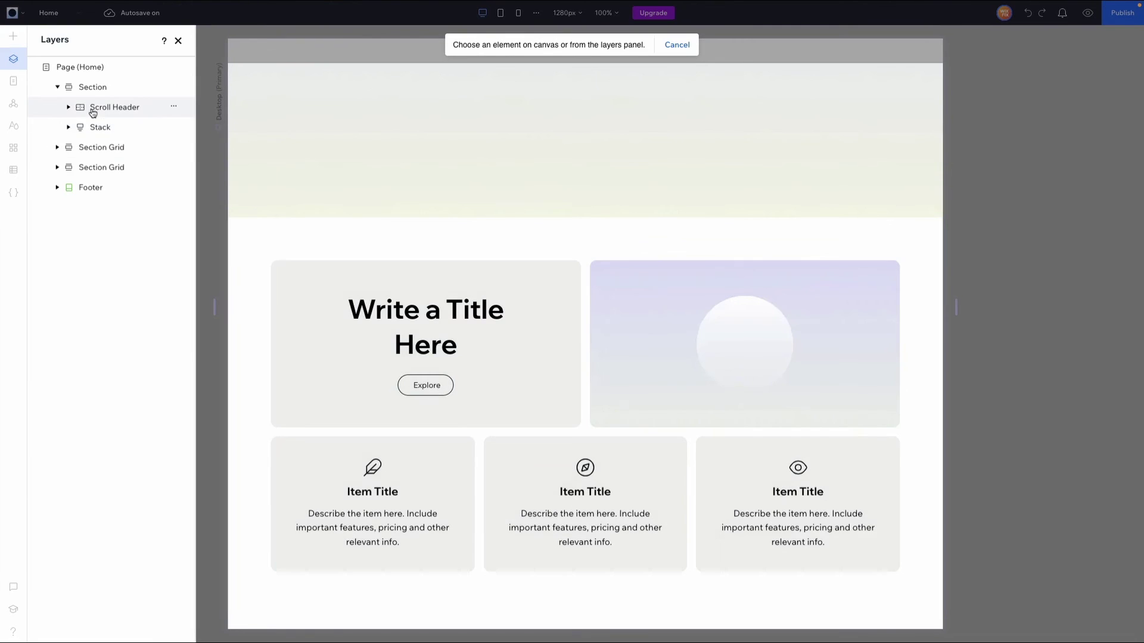
click(104, 108)
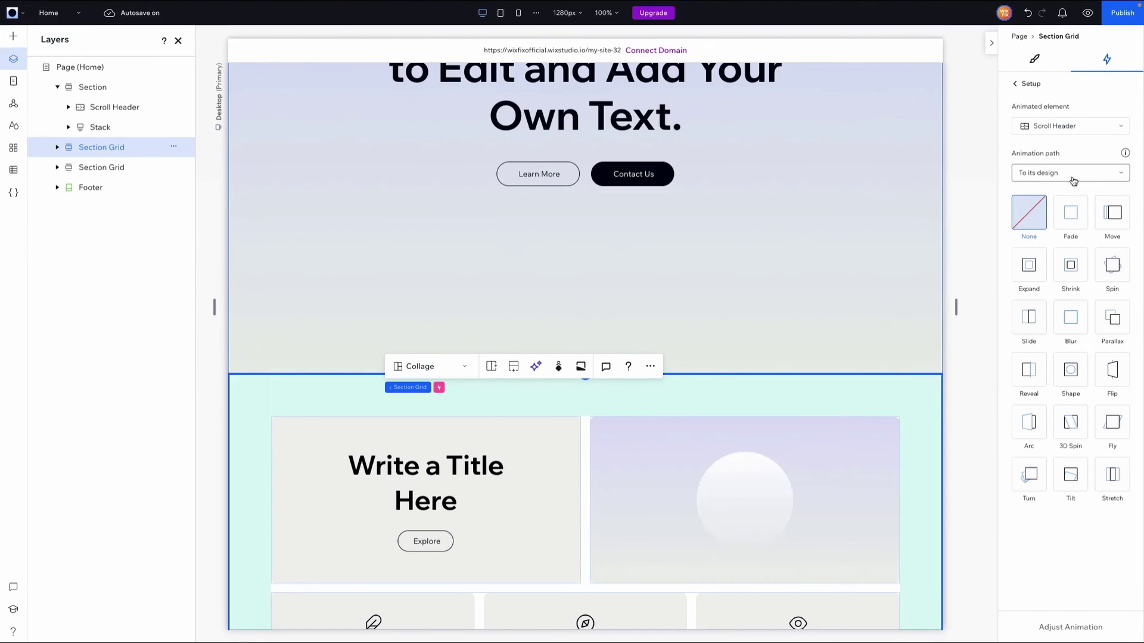
click(1070, 212)
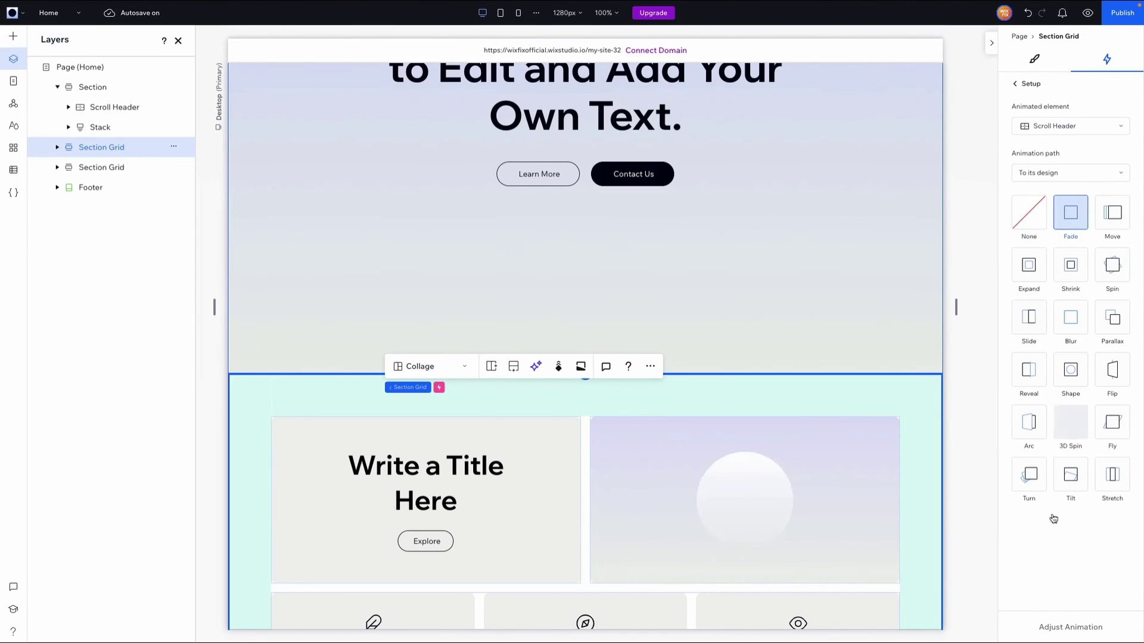
click(1049, 627)
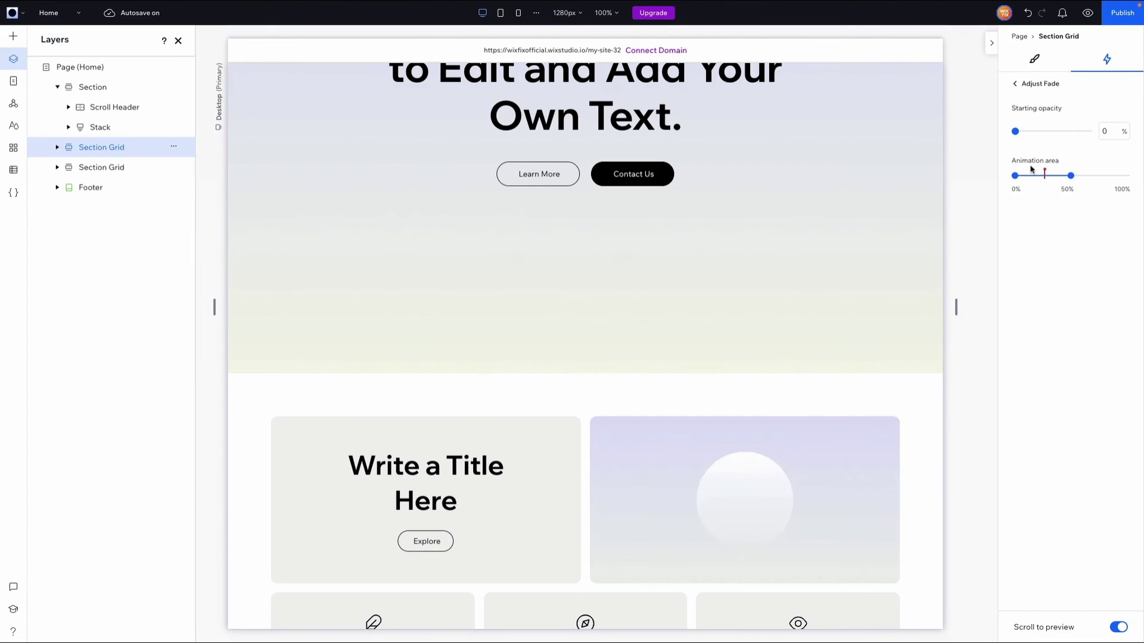
Move the Scroll Header fade-in's start handle to about 20% of the Section Grid scroll
scroll(825, 262, up, 2)
scroll(824, 263, down, 3)
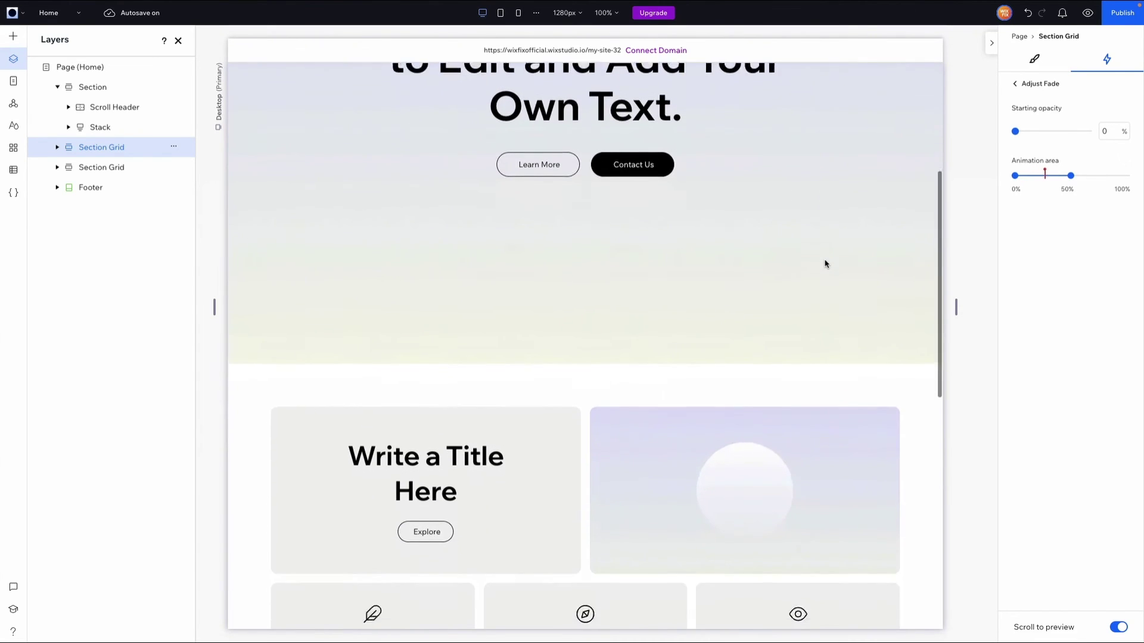
scroll(824, 263, up, 1)
scroll(824, 263, up, 3)
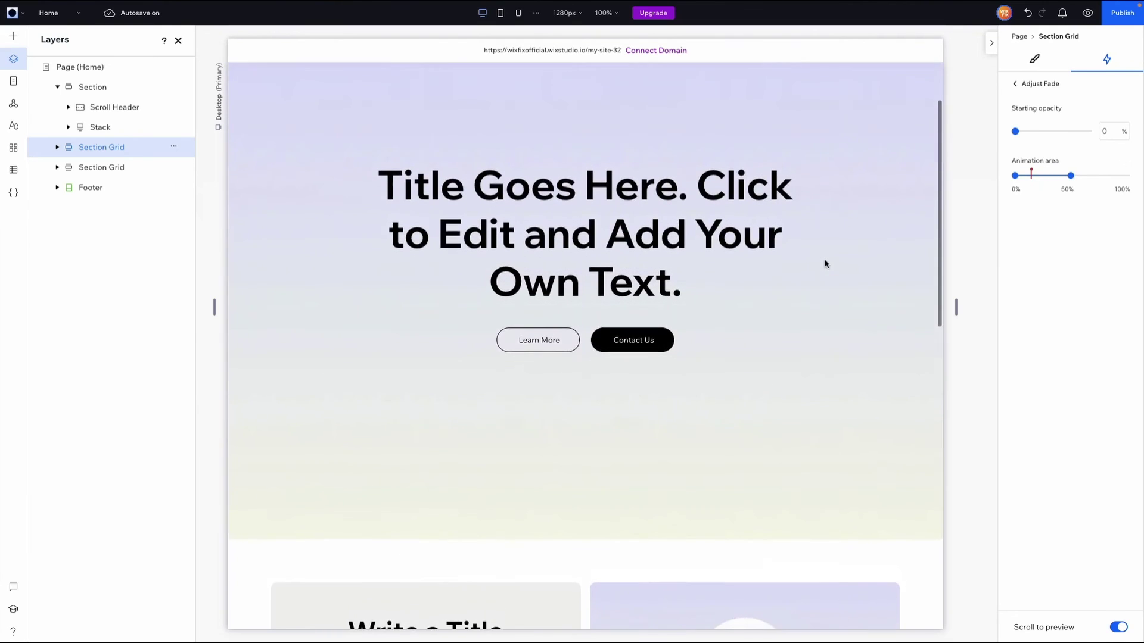
scroll(825, 264, down, 2)
scroll(825, 263, up, 1)
scroll(825, 264, down, 1)
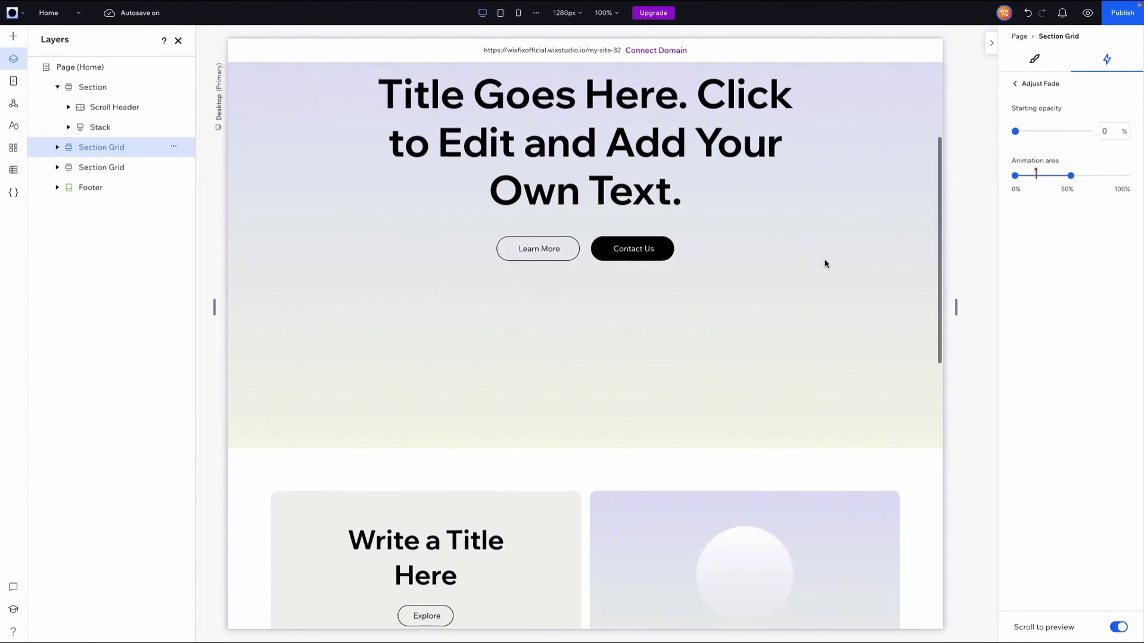
scroll(826, 263, down, 1)
scroll(825, 263, down, 1)
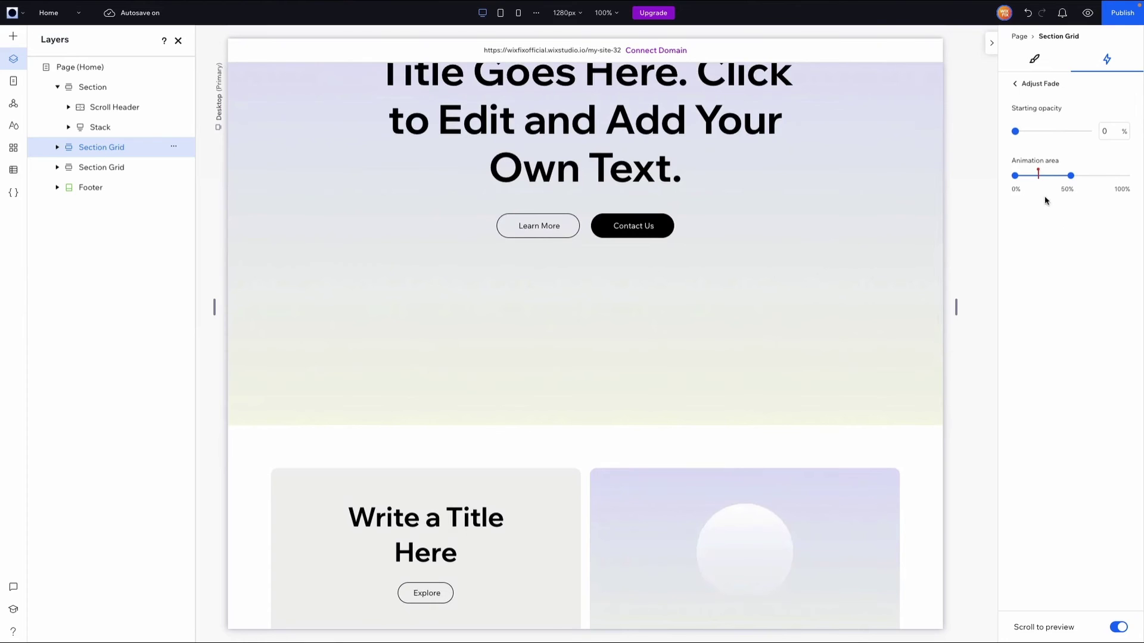
drag(1015, 175, 1040, 180)
mouse_move(1040, 181)
Move the fade-in's end handle to about 40%, then select the header on canvas
scroll(750, 317, up, 3)
scroll(750, 316, down, 5)
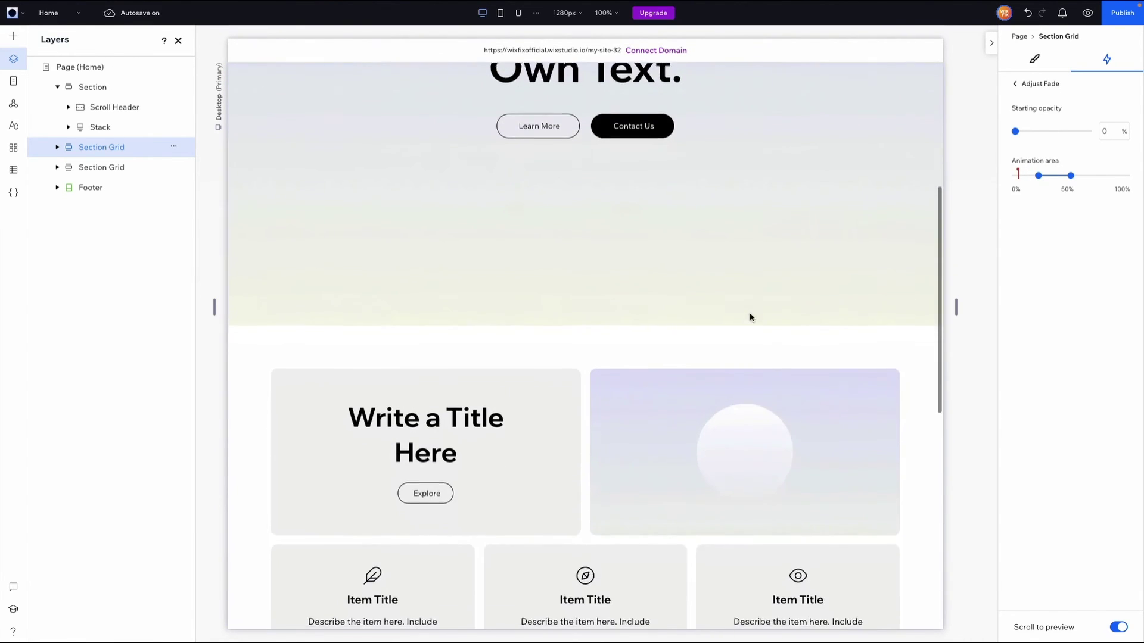
scroll(751, 317, up, 3)
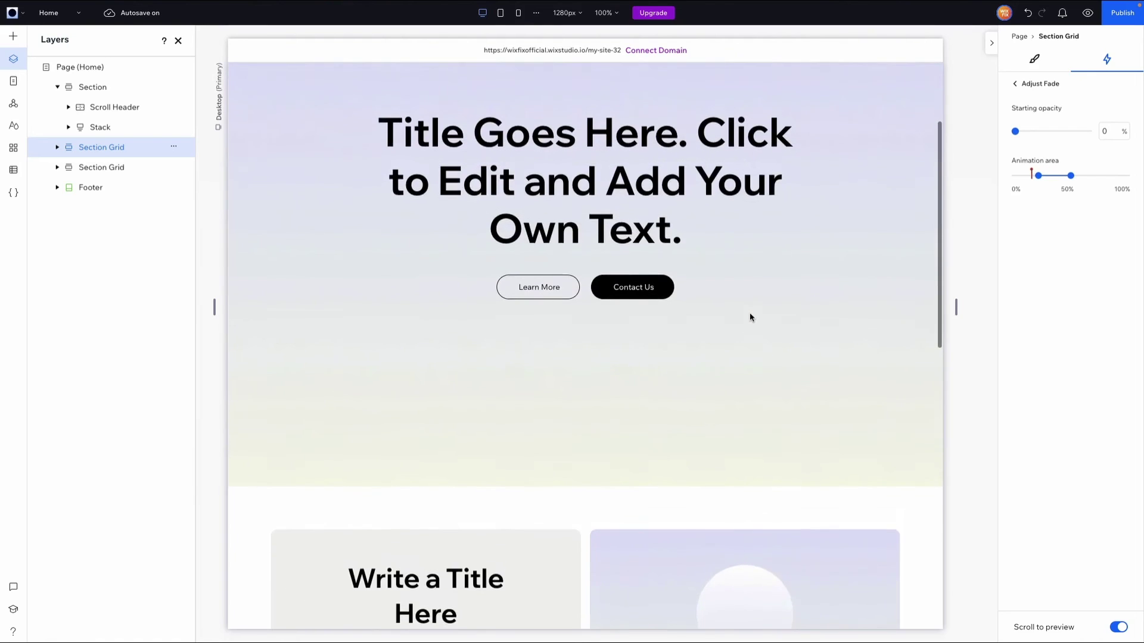
scroll(751, 317, up, 2)
scroll(750, 317, down, 3)
scroll(750, 317, up, 1)
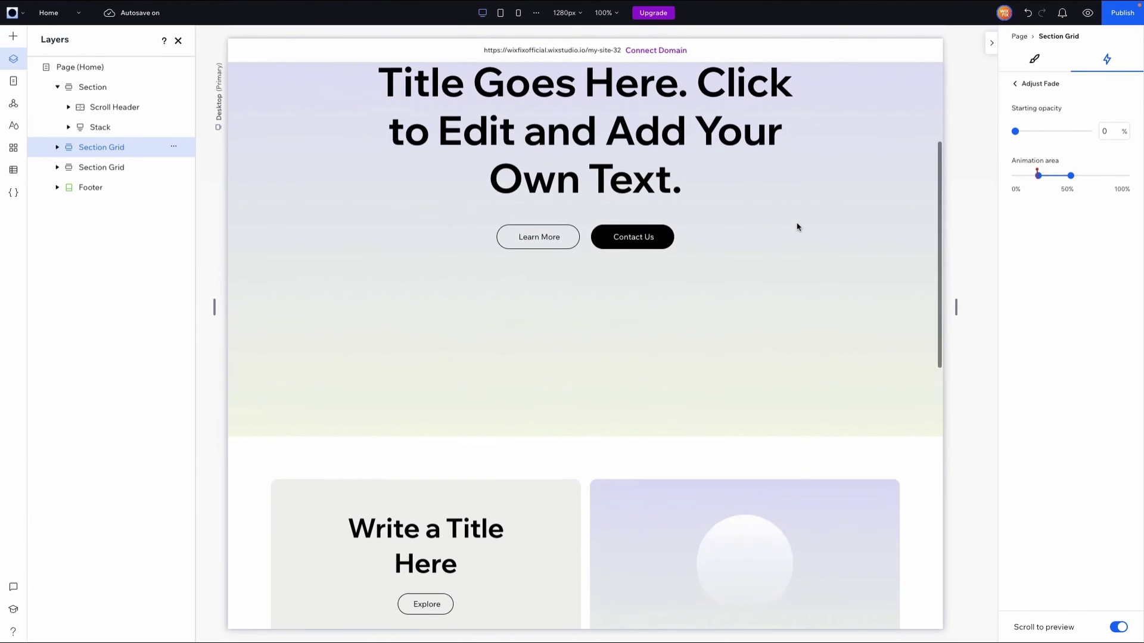
scroll(798, 227, down, 4)
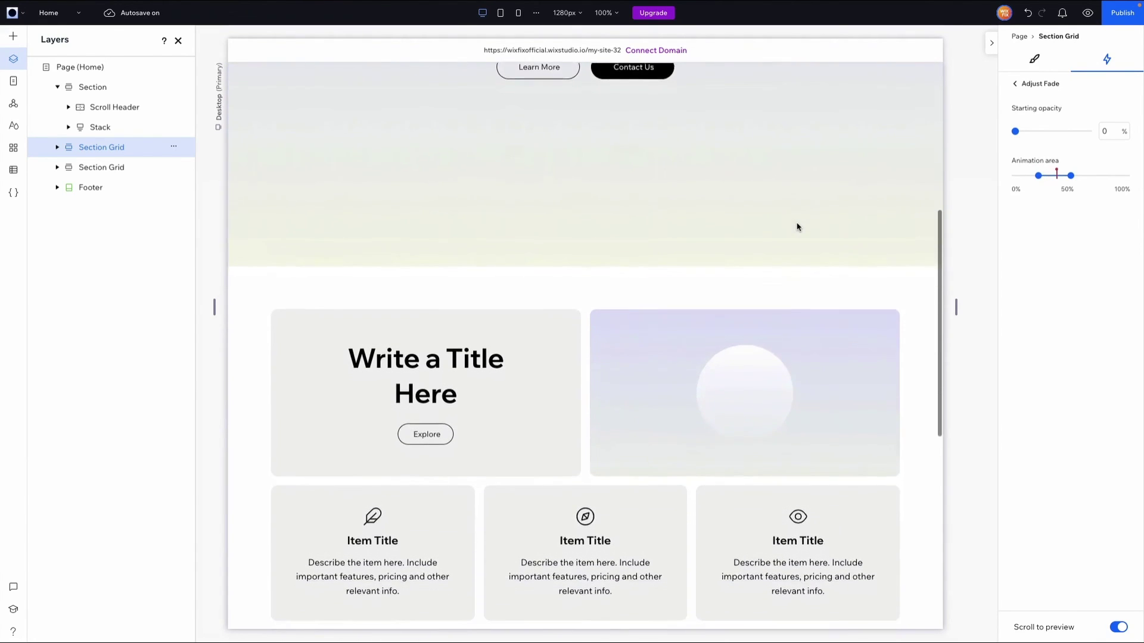
drag(1075, 179, 1059, 178)
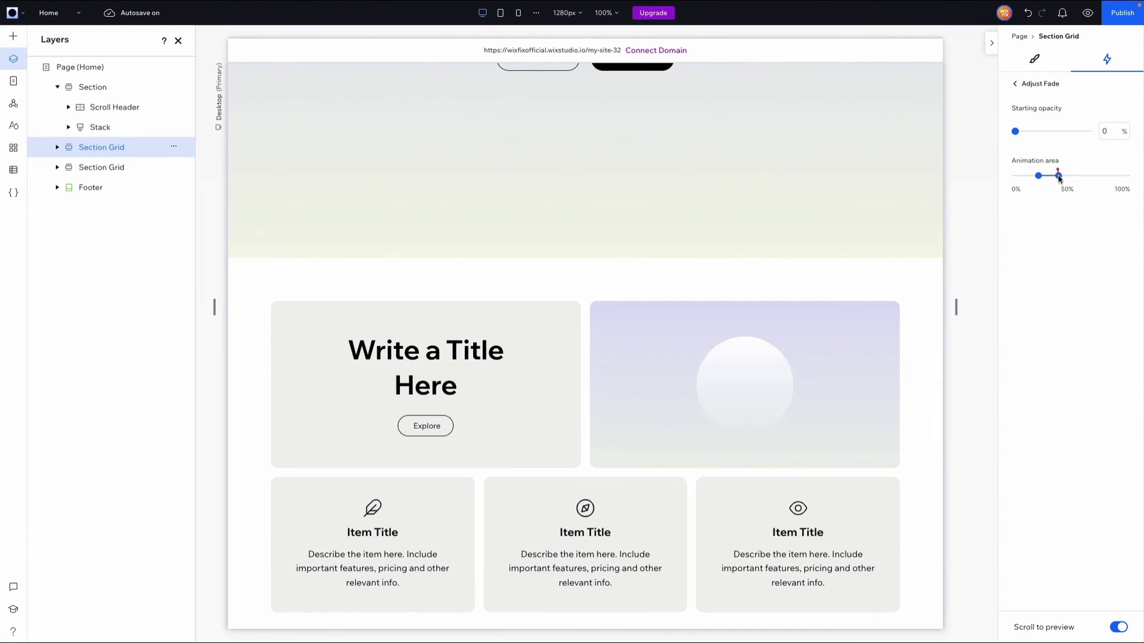
mouse_move(1059, 178)
scroll(682, 290, up, 10)
click(421, 99)
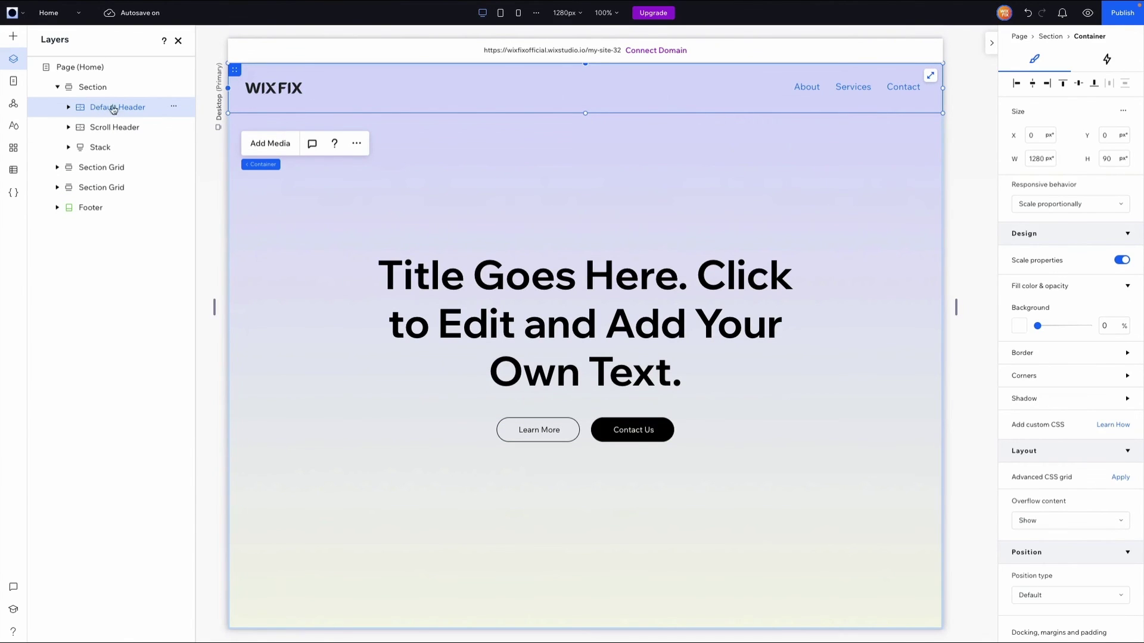
Add a second Section Grid scroll animation: a Fade on the Default Header, path From its design
scroll(568, 178, down, 5)
click(451, 329)
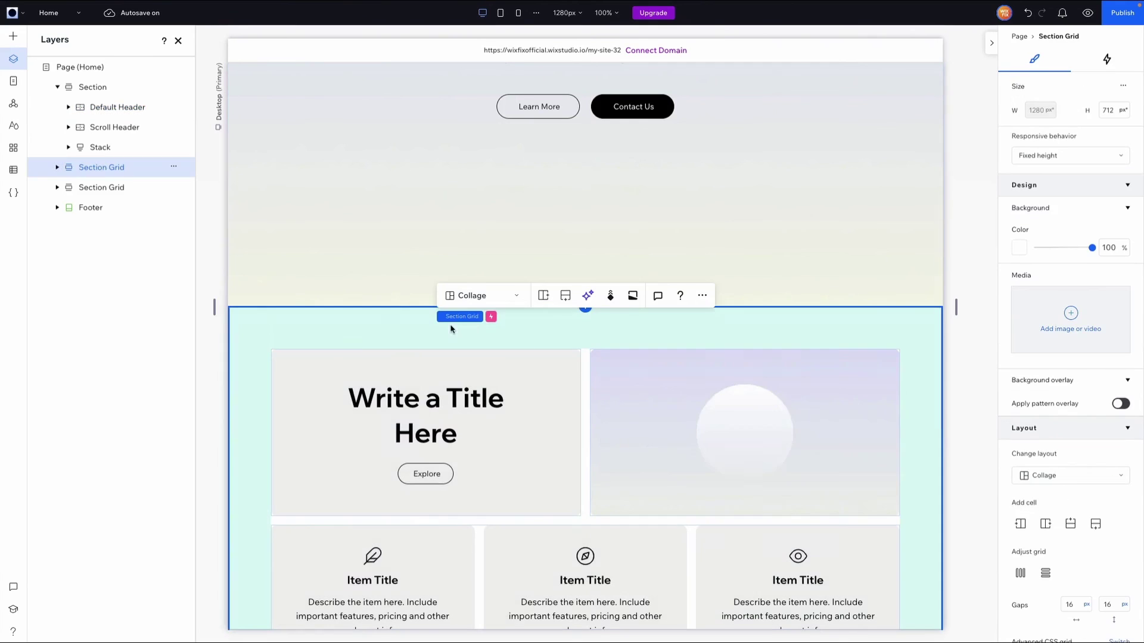
click(1107, 58)
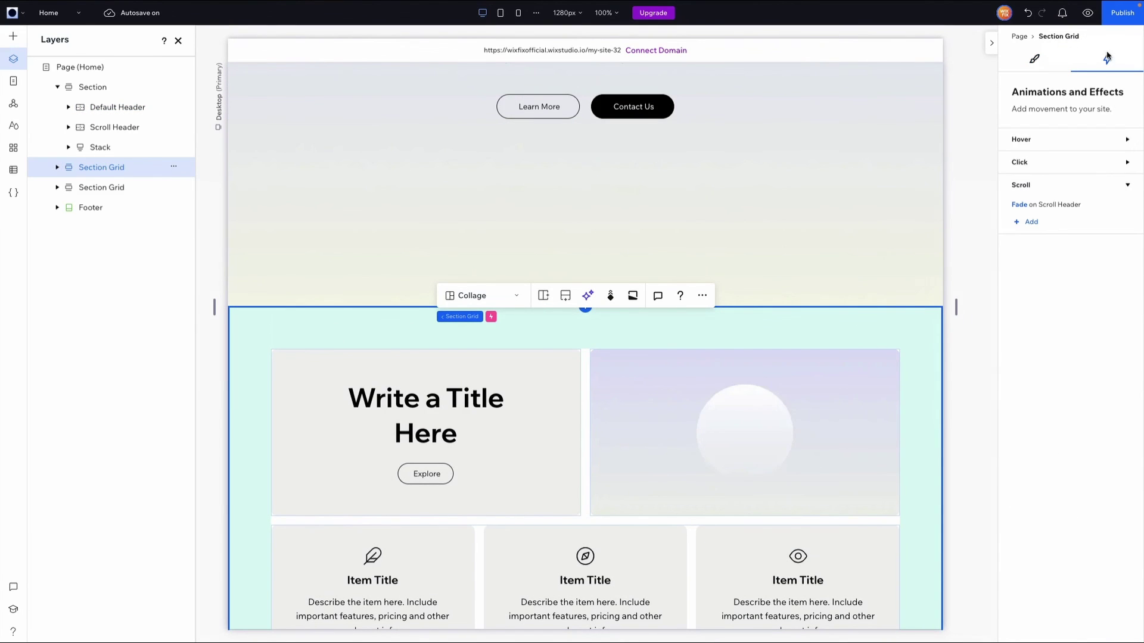
click(1028, 224)
click(1049, 125)
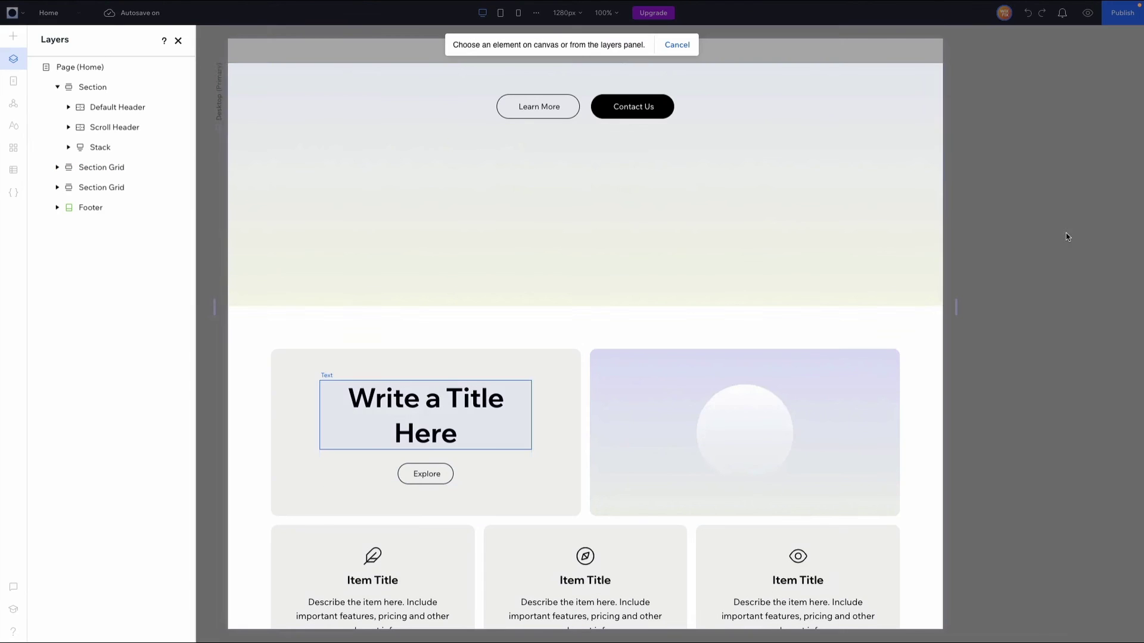
click(1068, 235)
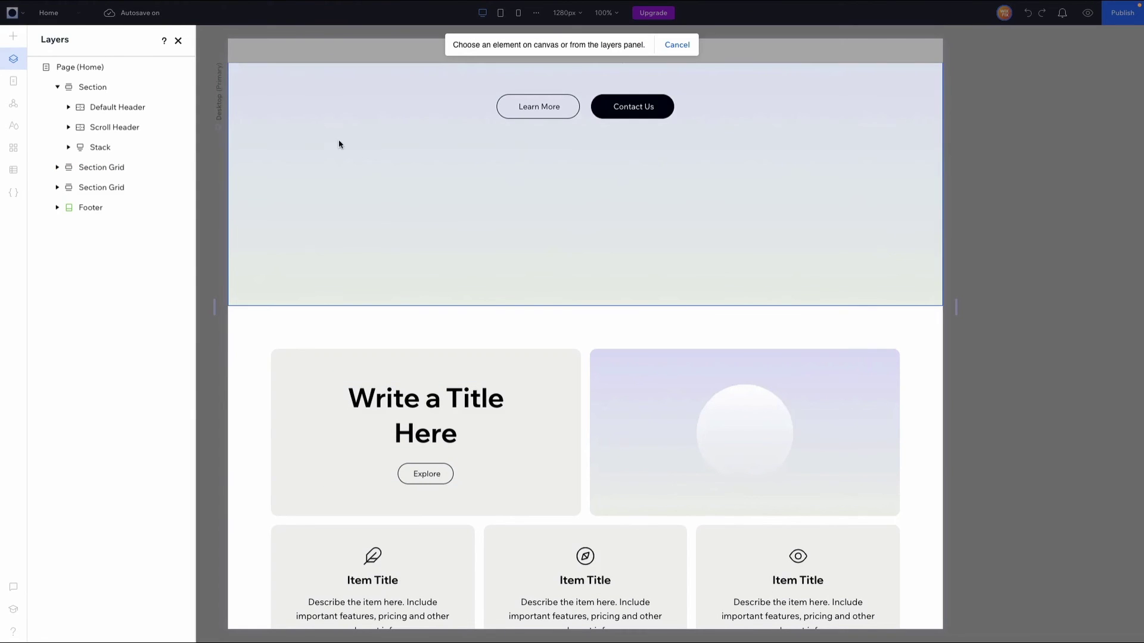
click(94, 113)
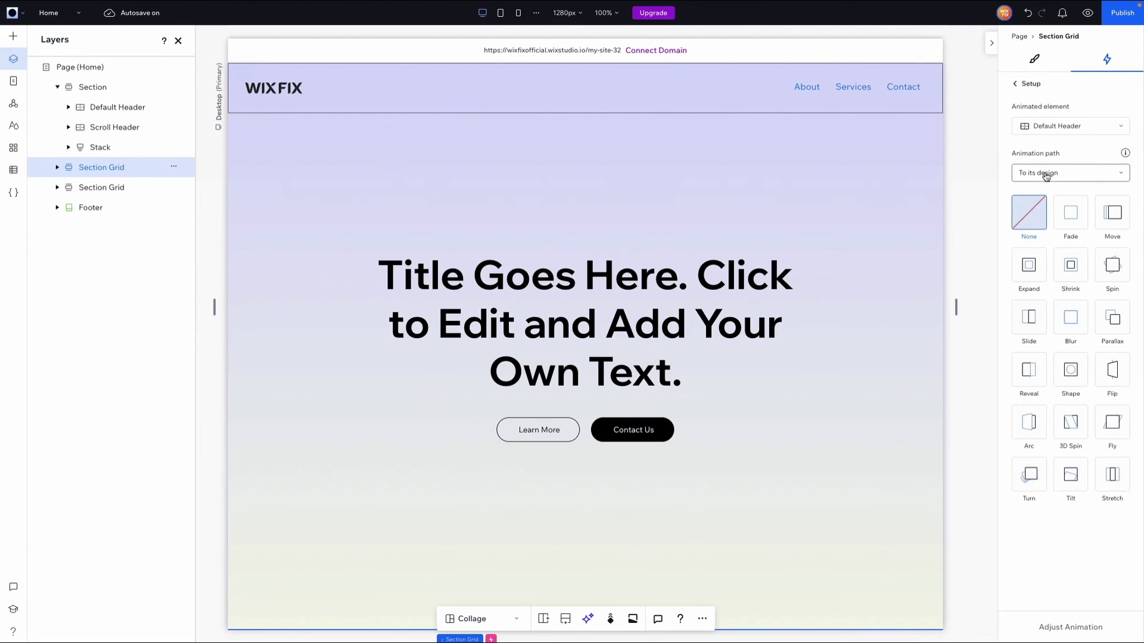
click(1064, 175)
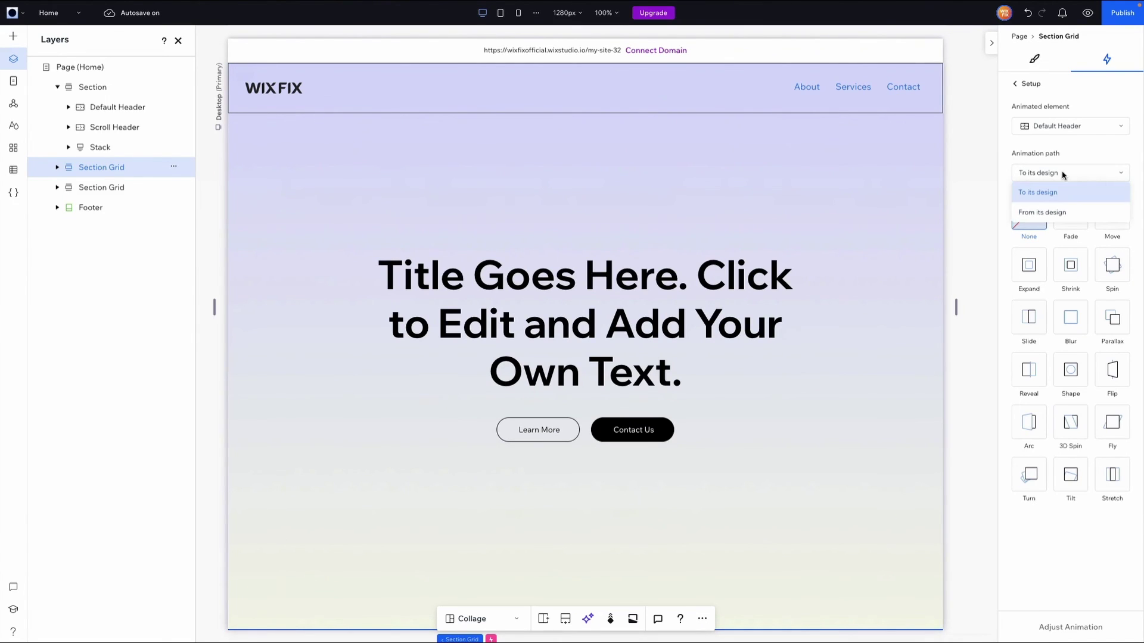
click(1065, 214)
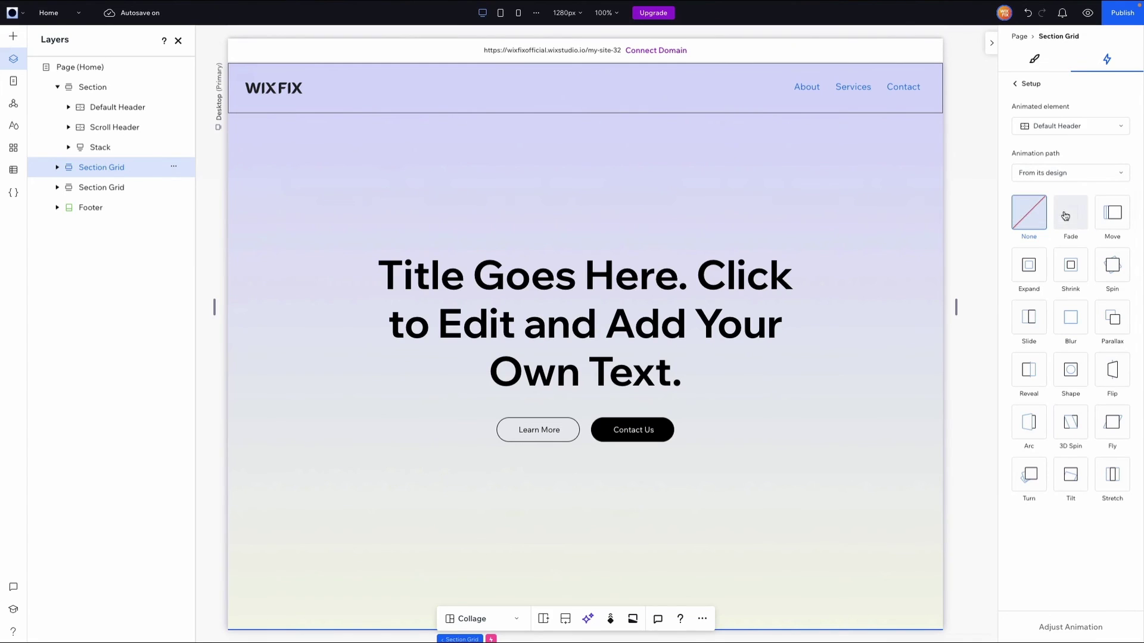
click(1071, 216)
Keep the Default Header fade at 0% final opacity, running from about 22% to 40% of scroll
click(1054, 632)
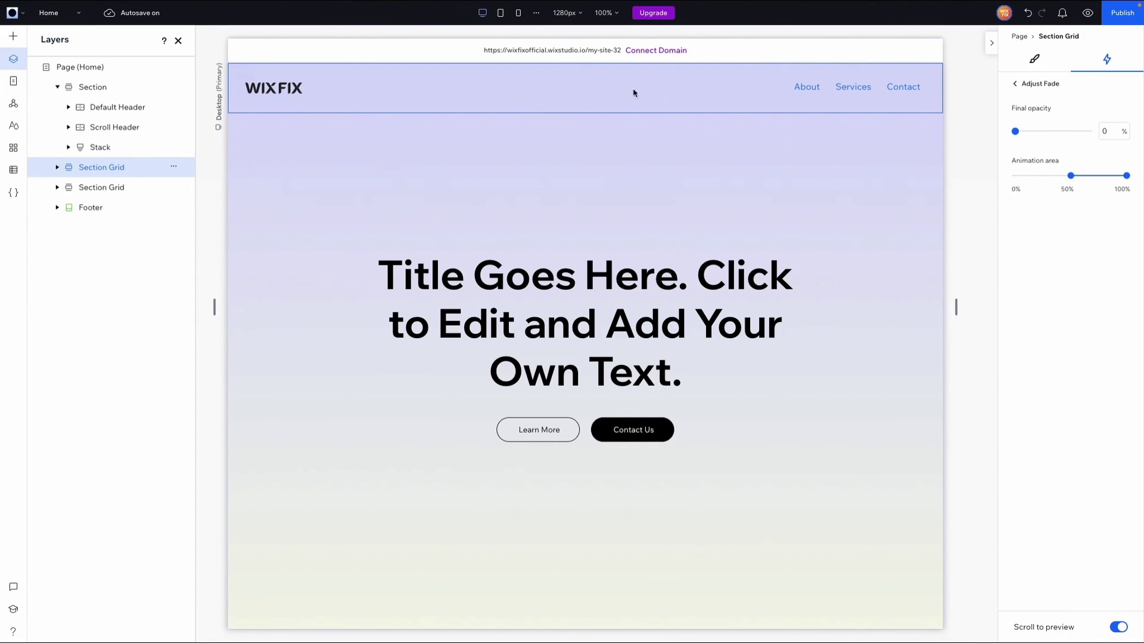
drag(1070, 178, 1039, 180)
drag(1131, 182, 1060, 180)
click(1015, 85)
click(115, 127)
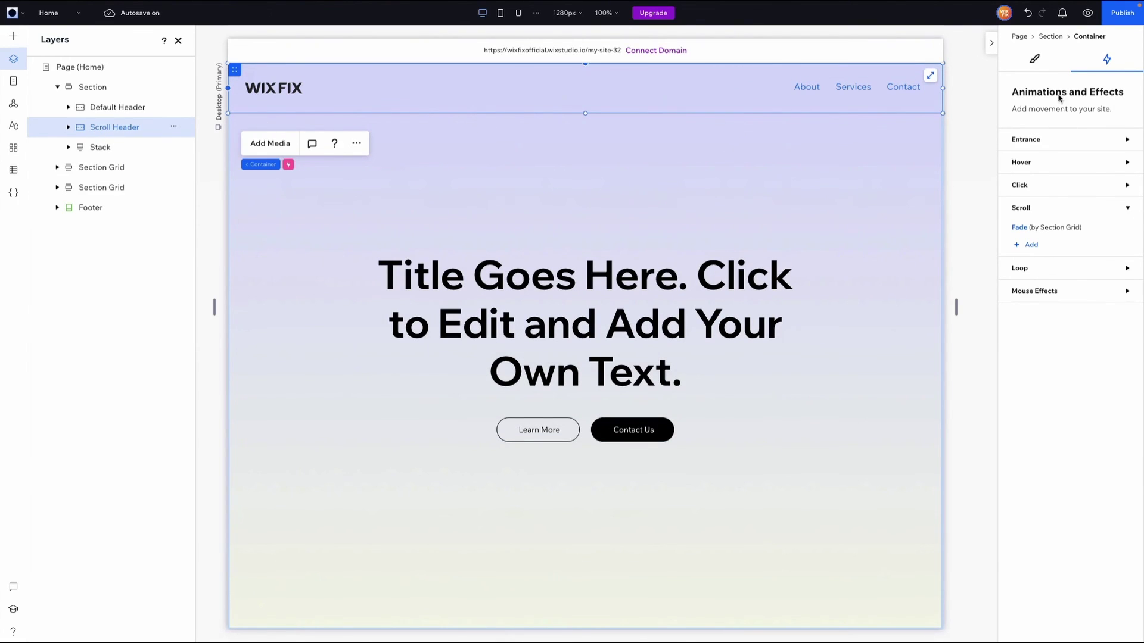
Set the Scroll Header's position type to Pinned, pinned to the page
click(1034, 60)
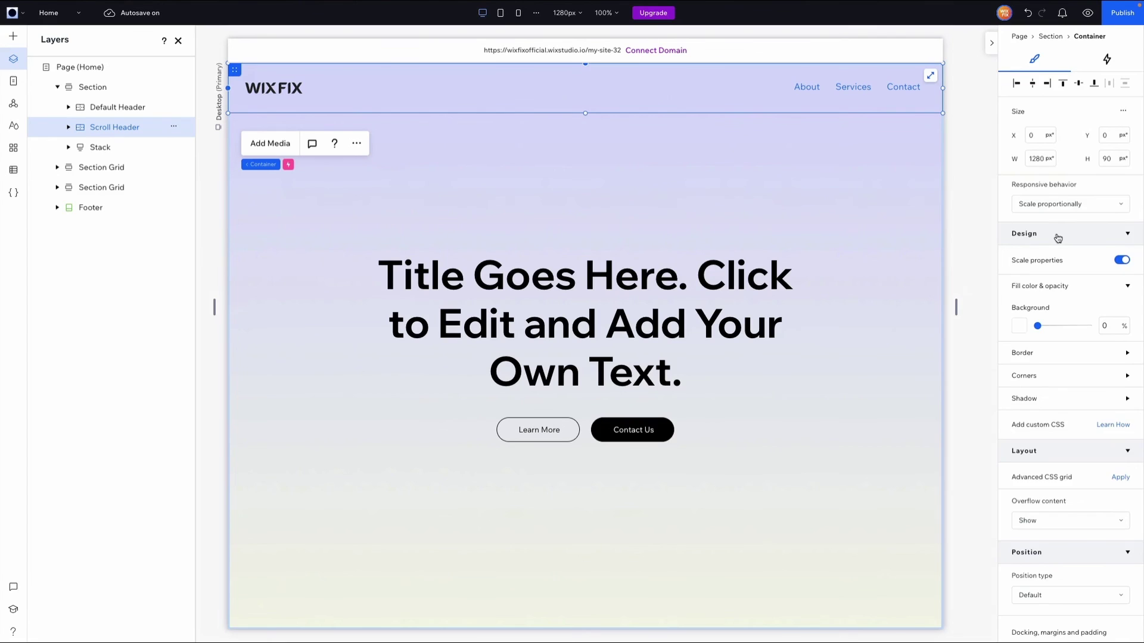
scroll(1057, 239, down, 5)
click(1049, 313)
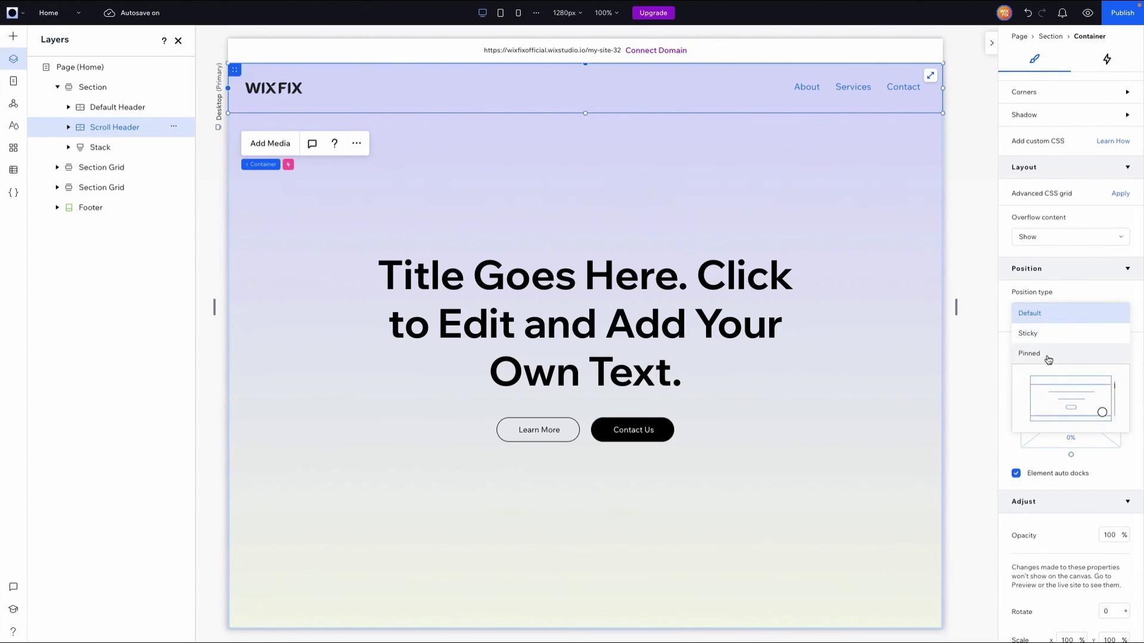
click(1048, 355)
click(1050, 359)
click(1050, 381)
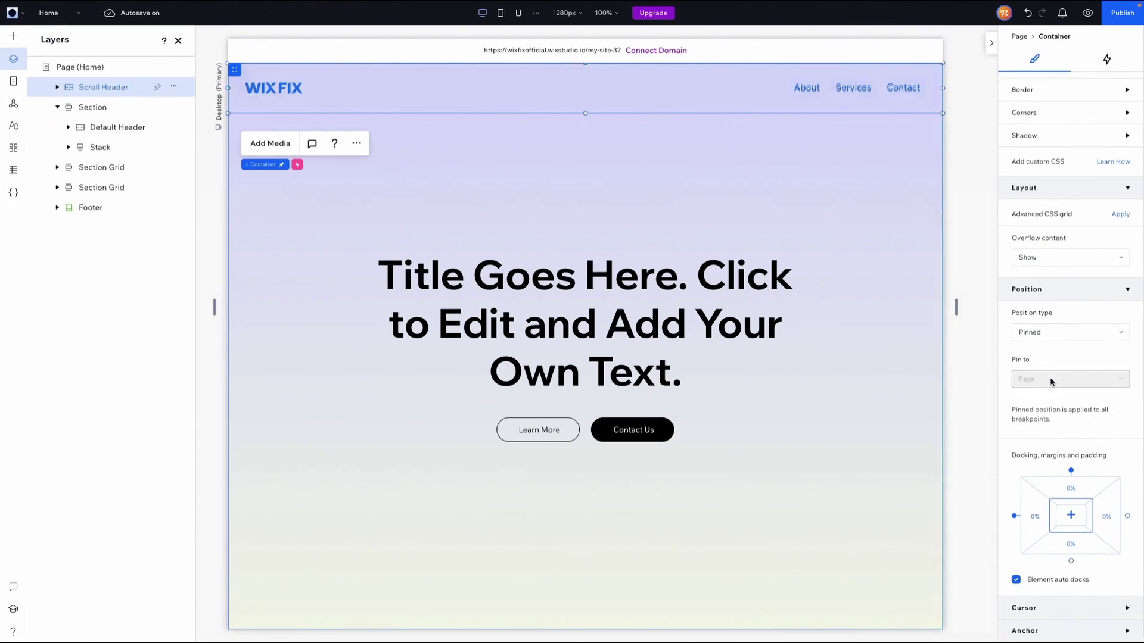
Set the Default Header's position type to Pinned, pinned to the page
click(105, 128)
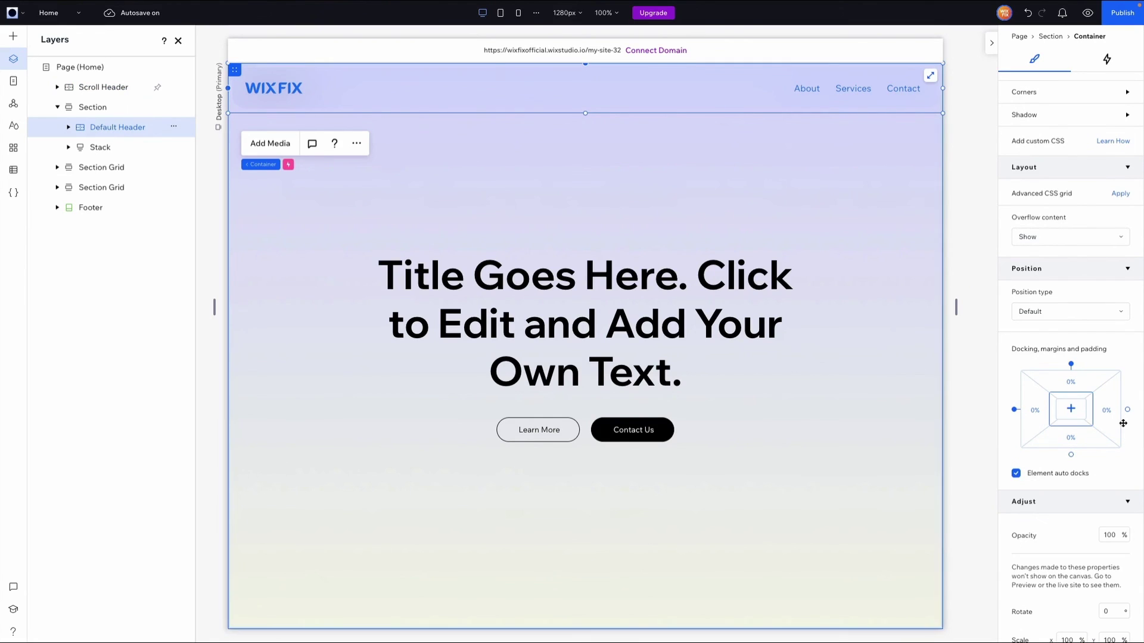
click(1048, 311)
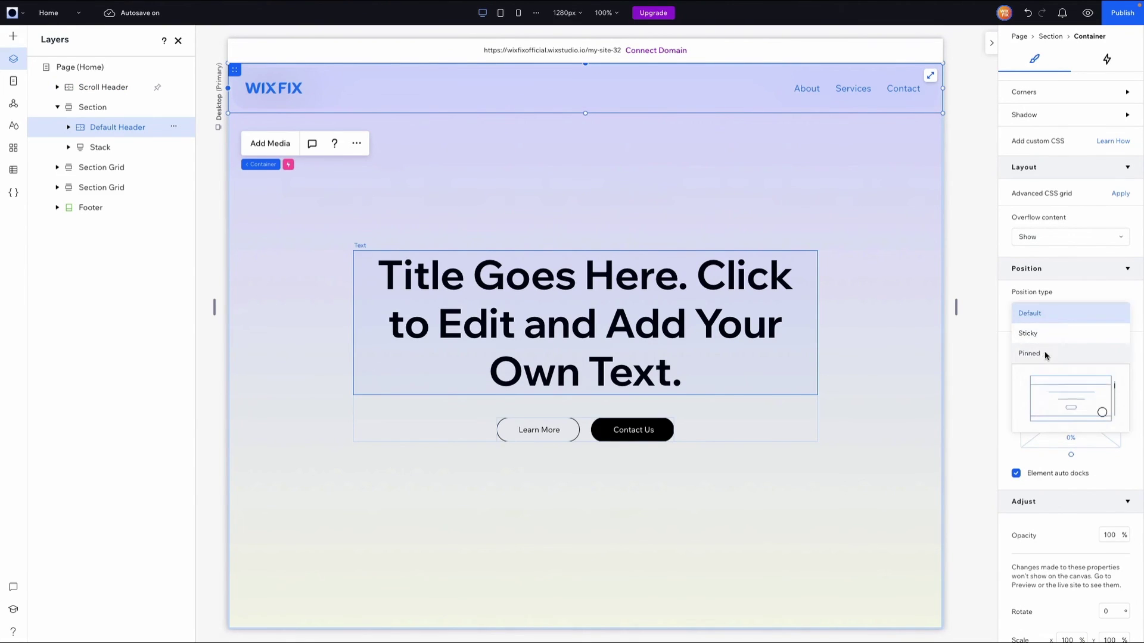
click(1047, 354)
click(1047, 359)
click(1044, 377)
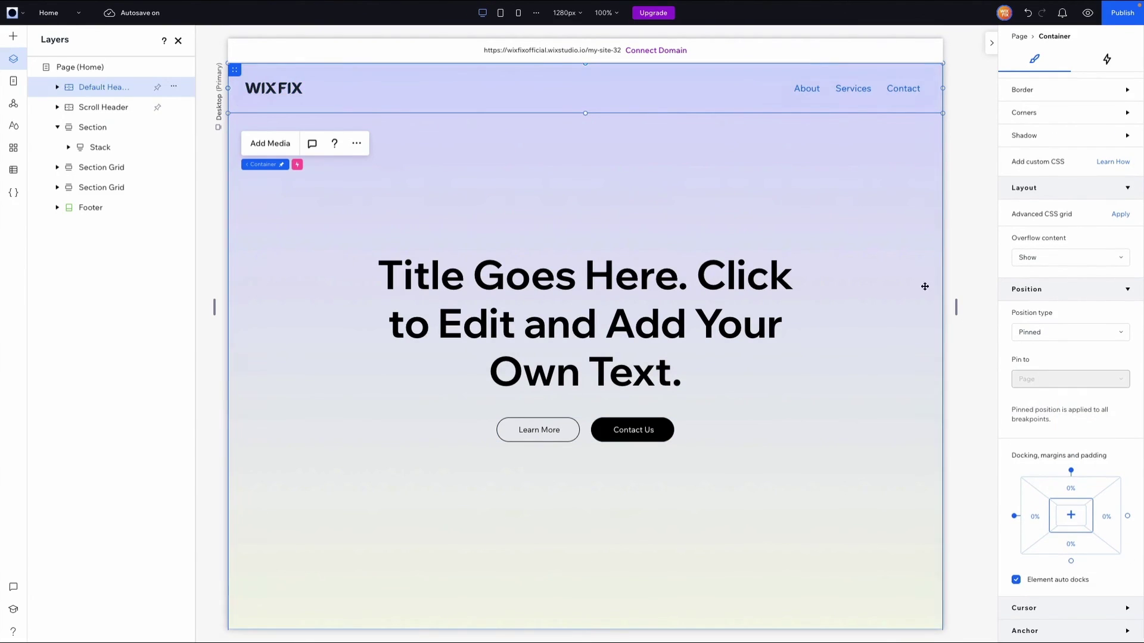
Preview the site and scroll down and back up to watch the pinned headers swap
click(1087, 13)
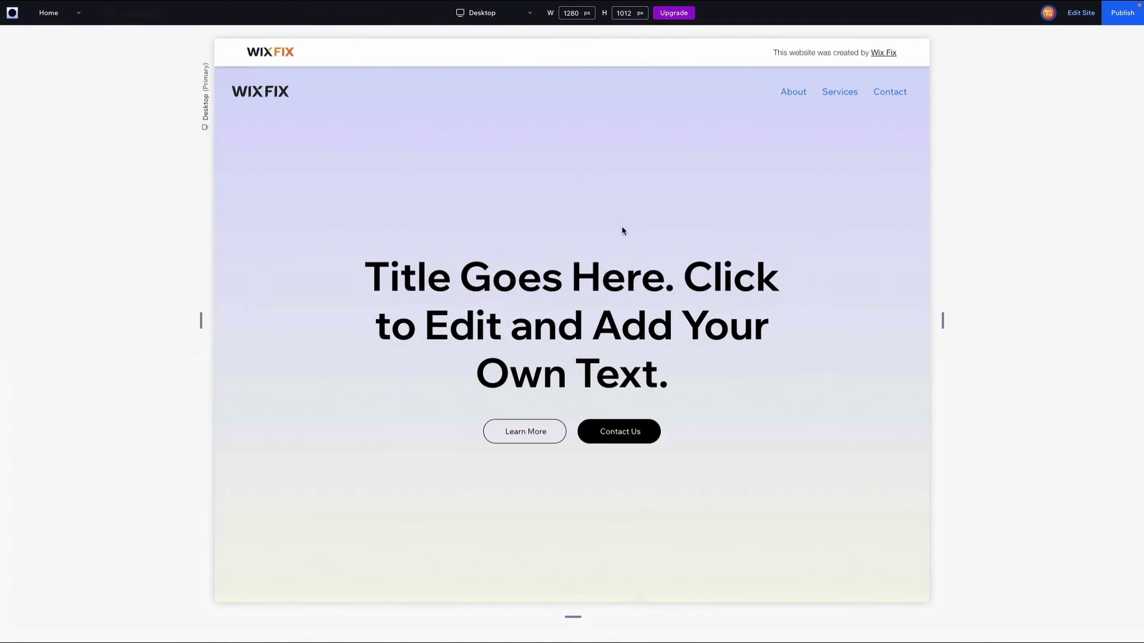
scroll(623, 231, down, 10)
scroll(623, 230, down, 5)
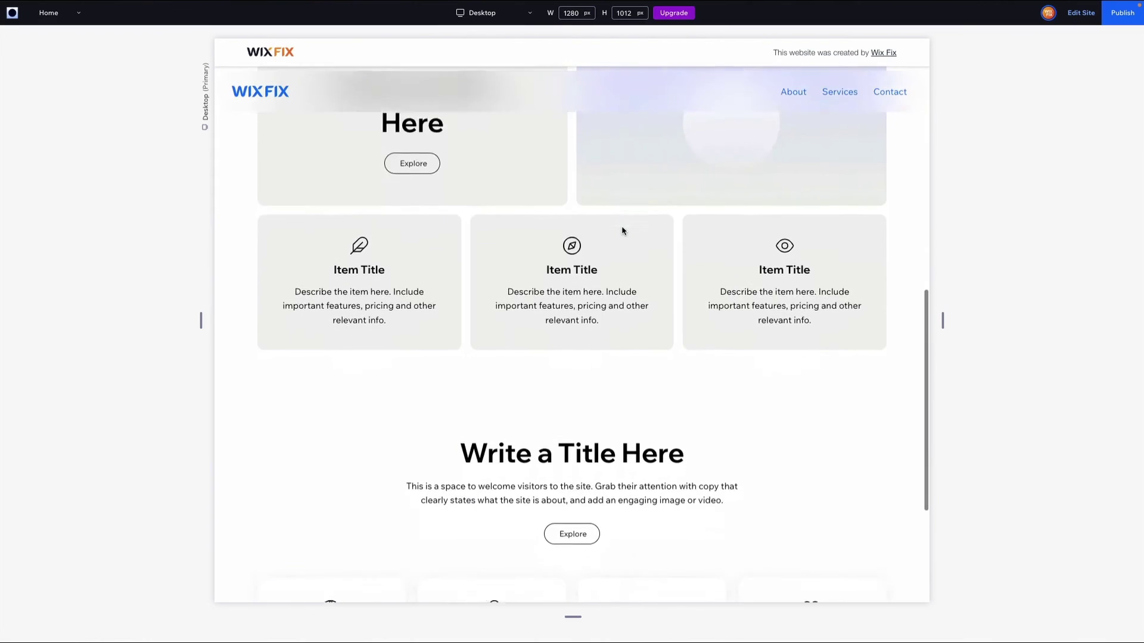
scroll(623, 229, up, 15)
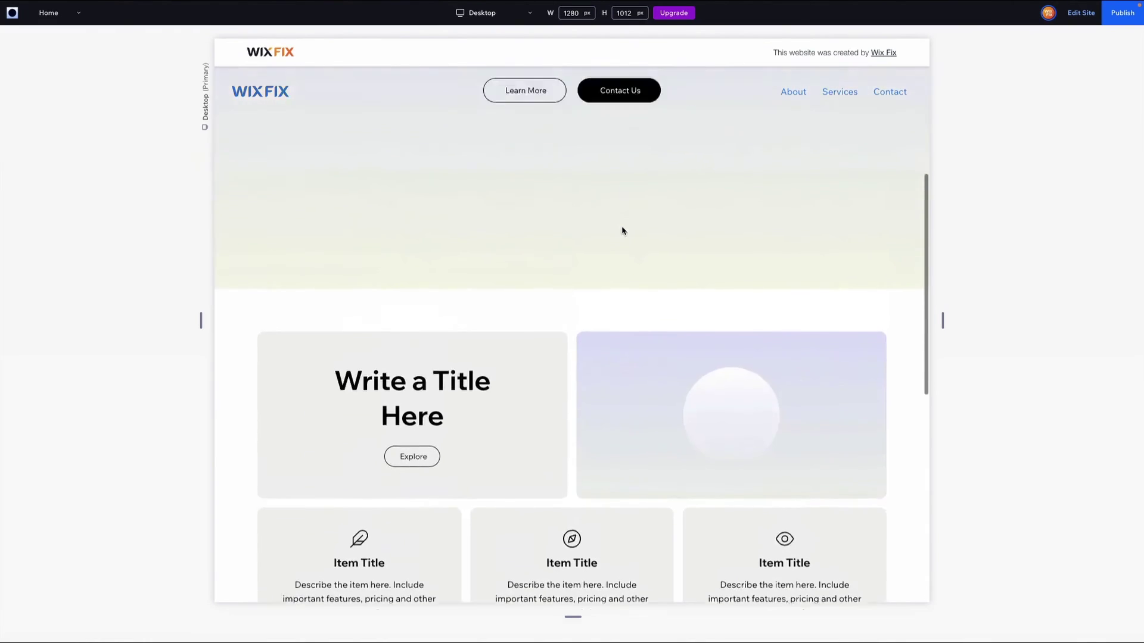